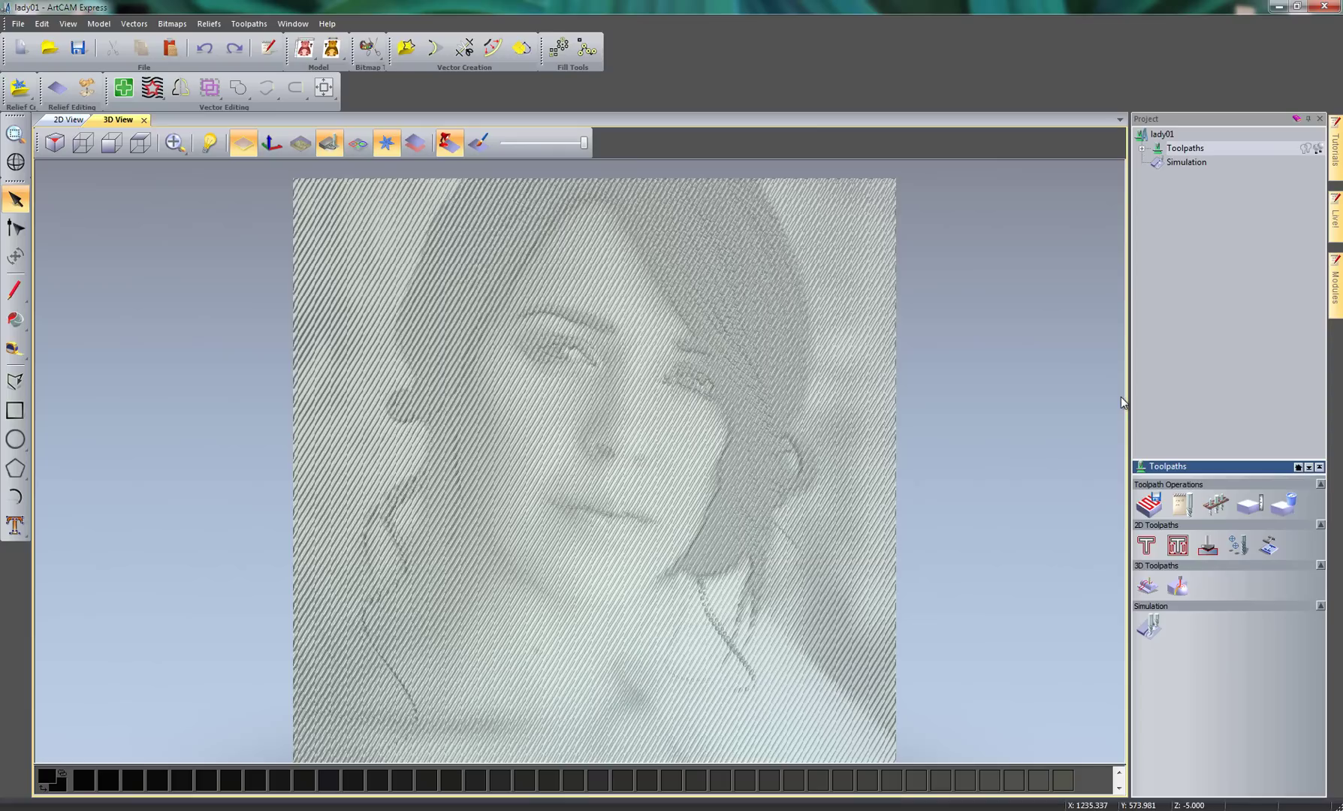
Close the lady01 model without saving its changes
left_click(17, 26)
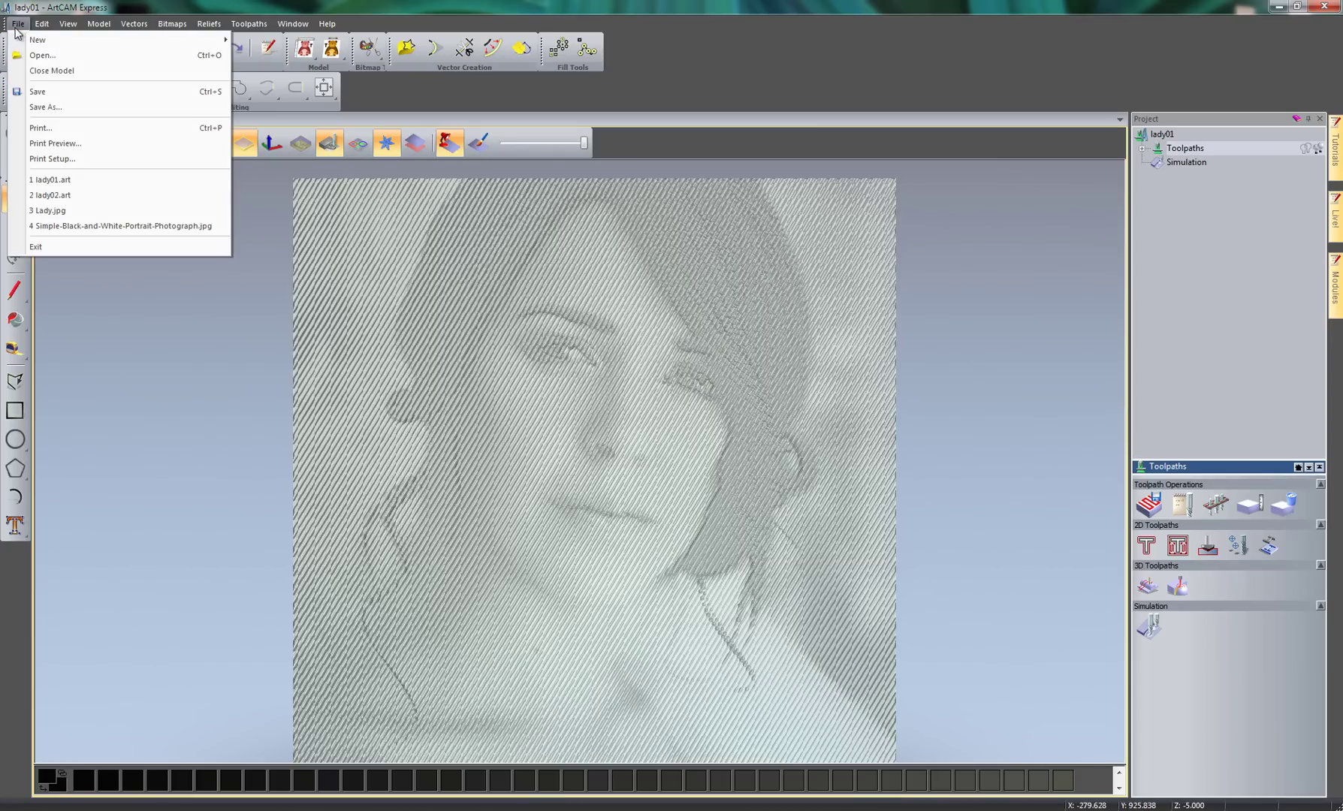
left_click(103, 71)
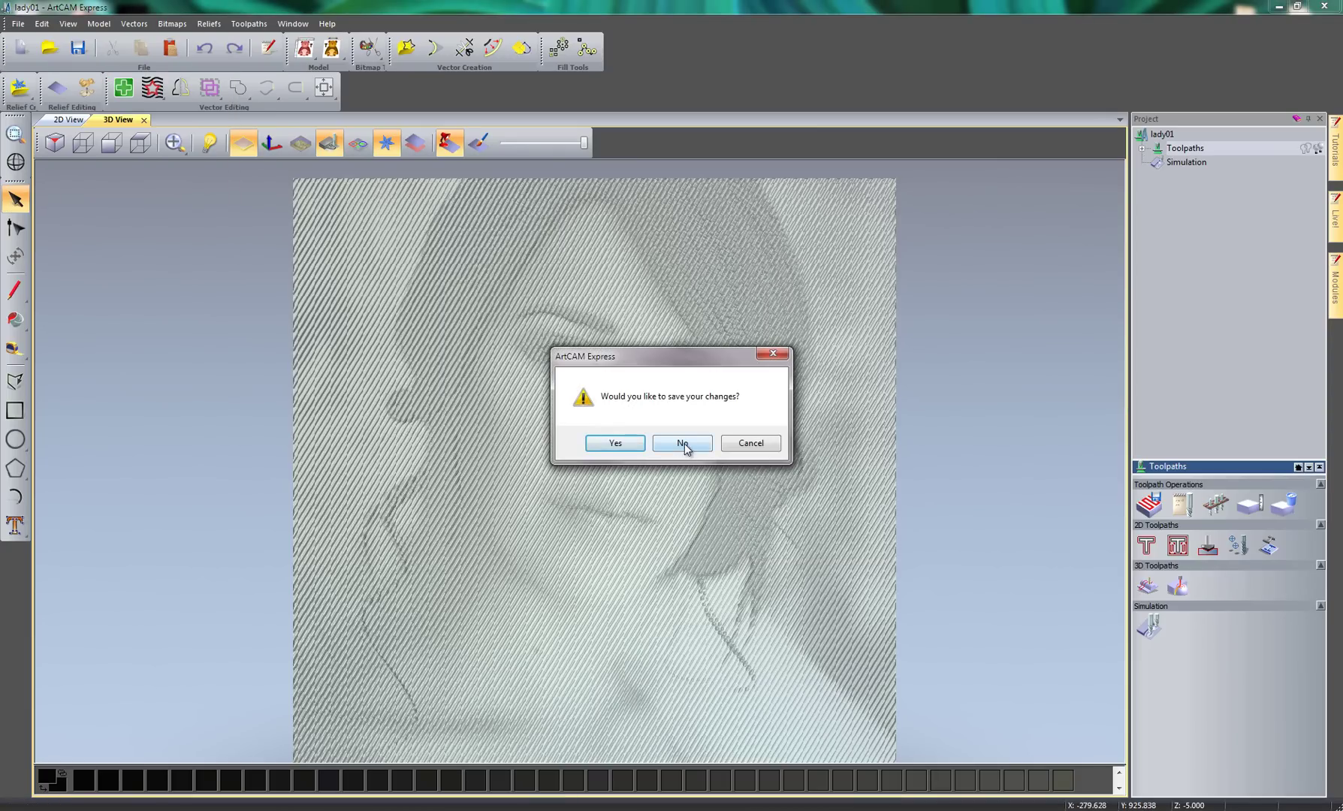
left_click(684, 442)
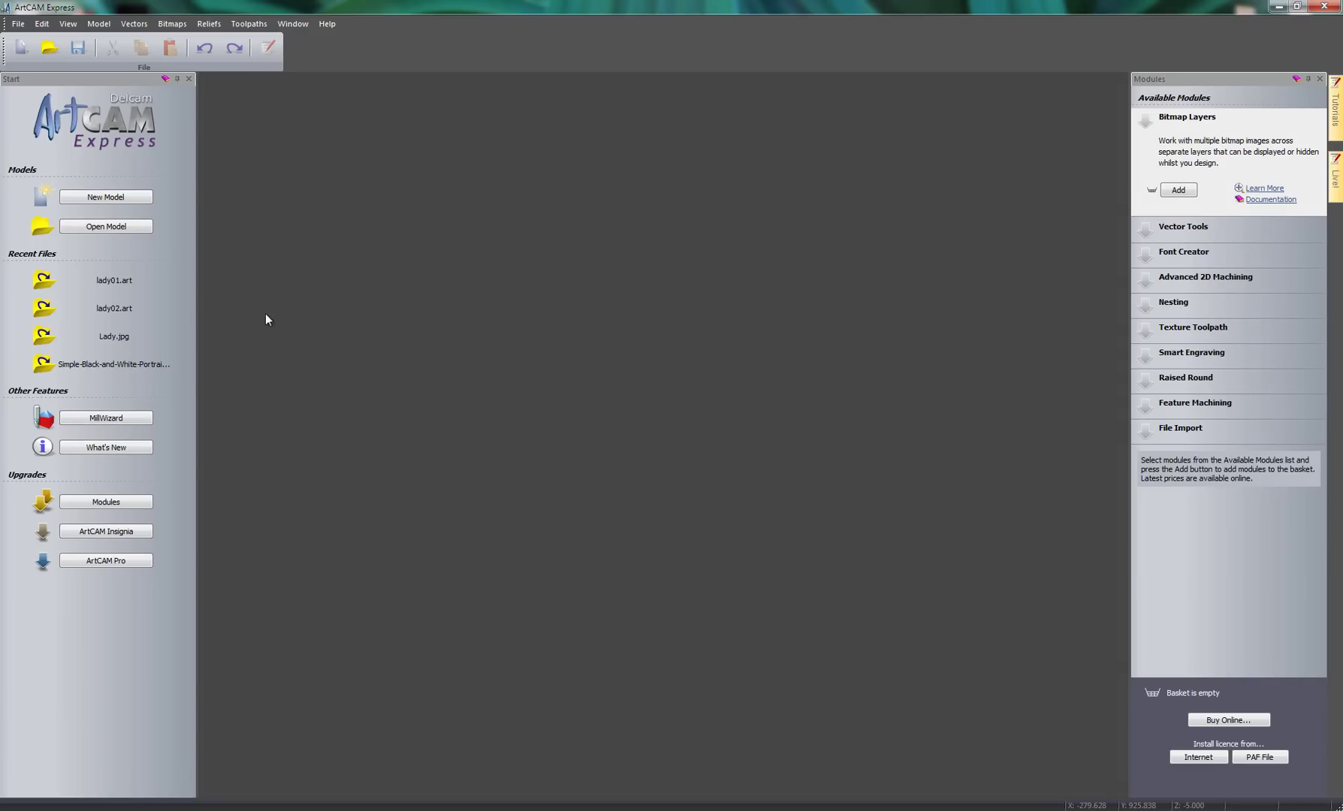
Open the image Lady.jpg as a new model with a maximum Z of 3 mm
left_click(131, 230)
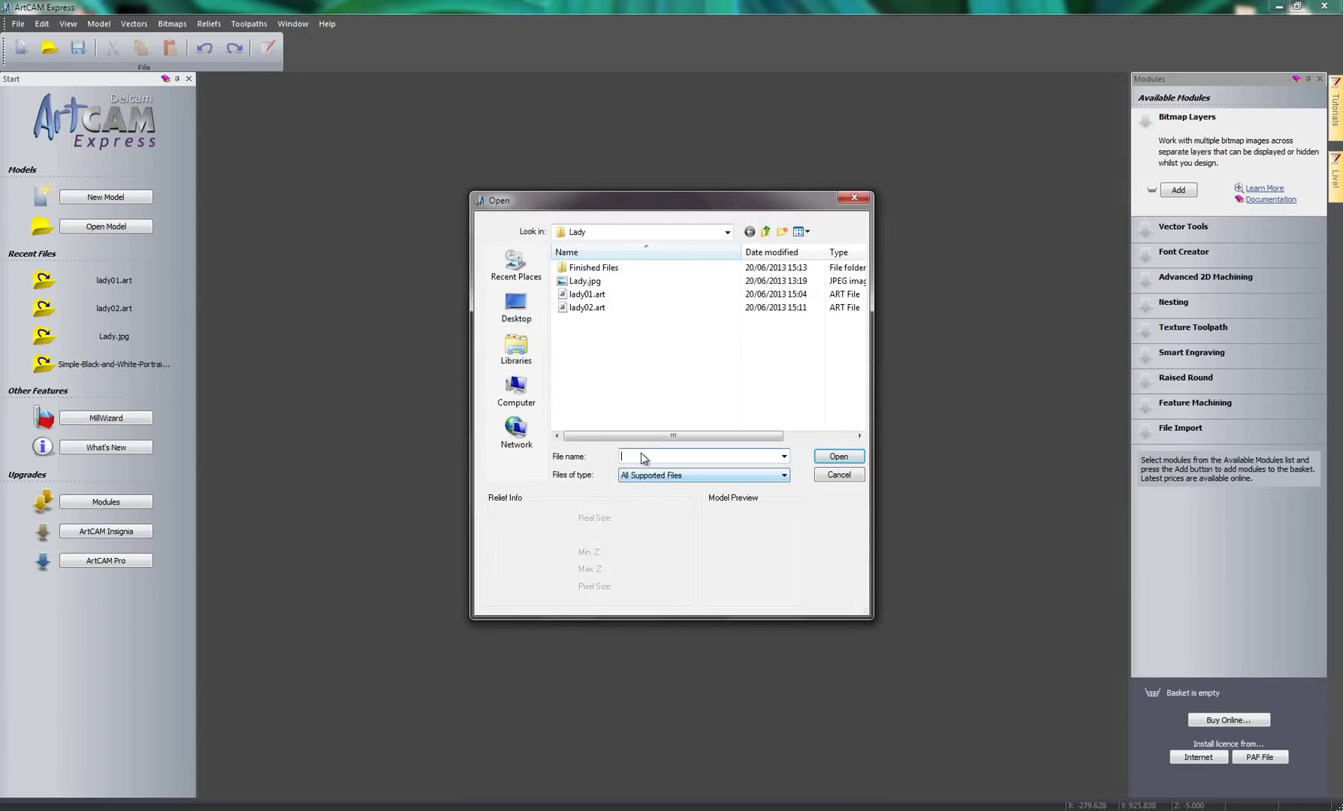
left_click(591, 283)
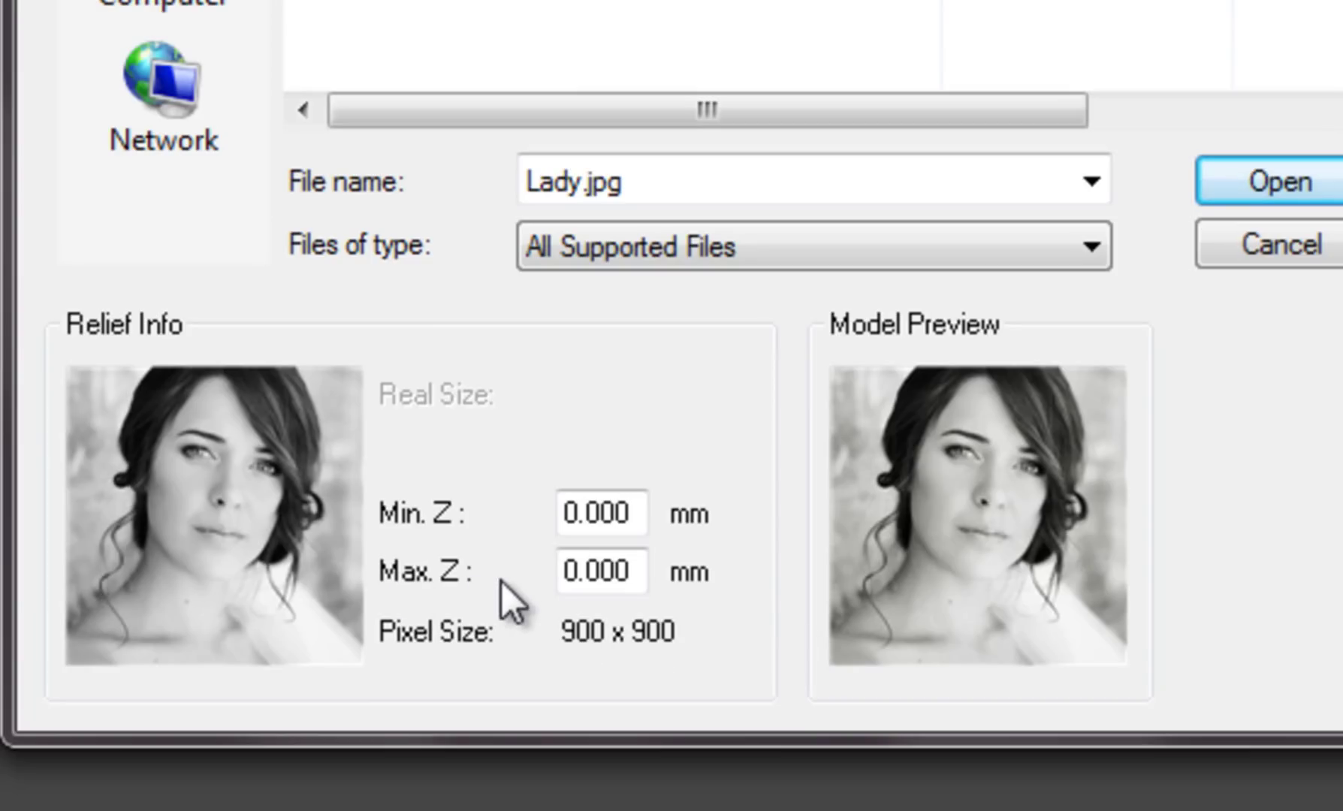
left_click_drag(633, 560, 526, 586)
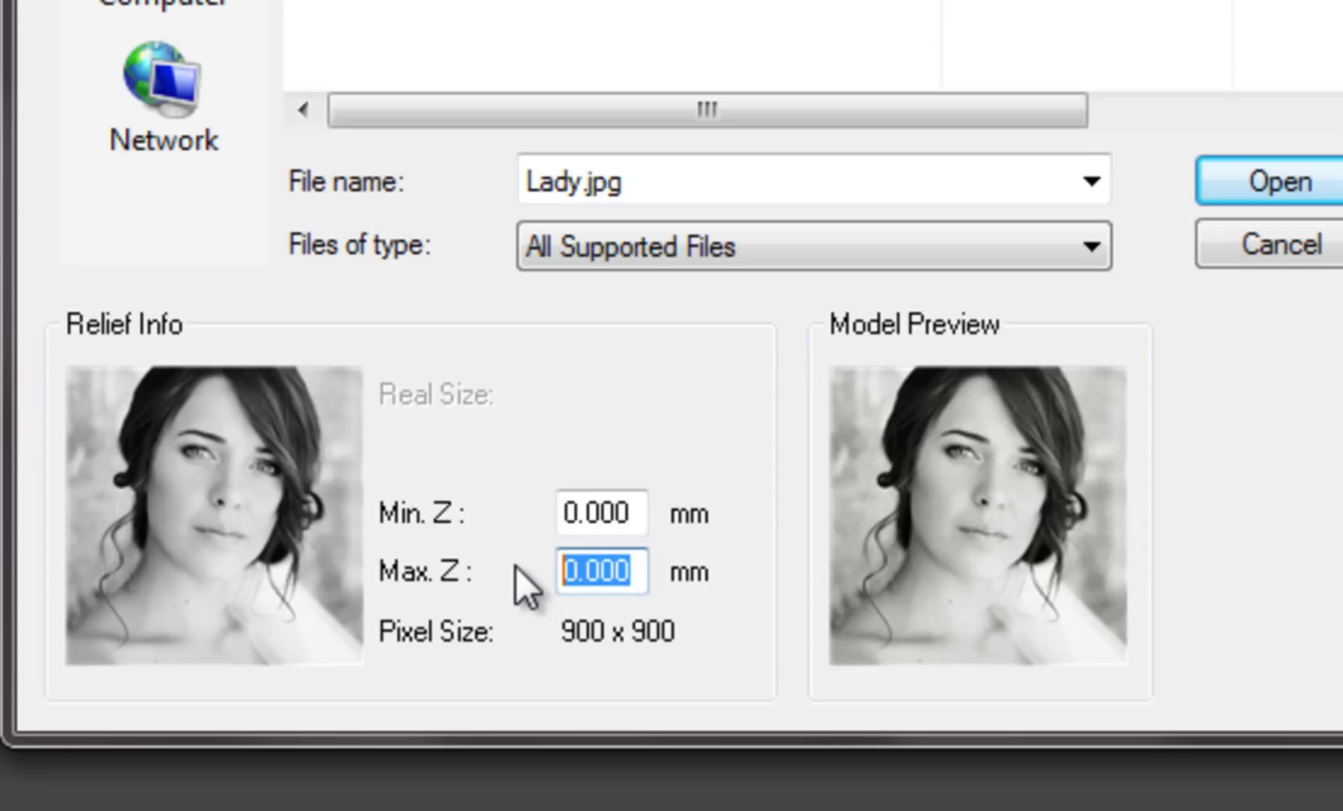
type("3")
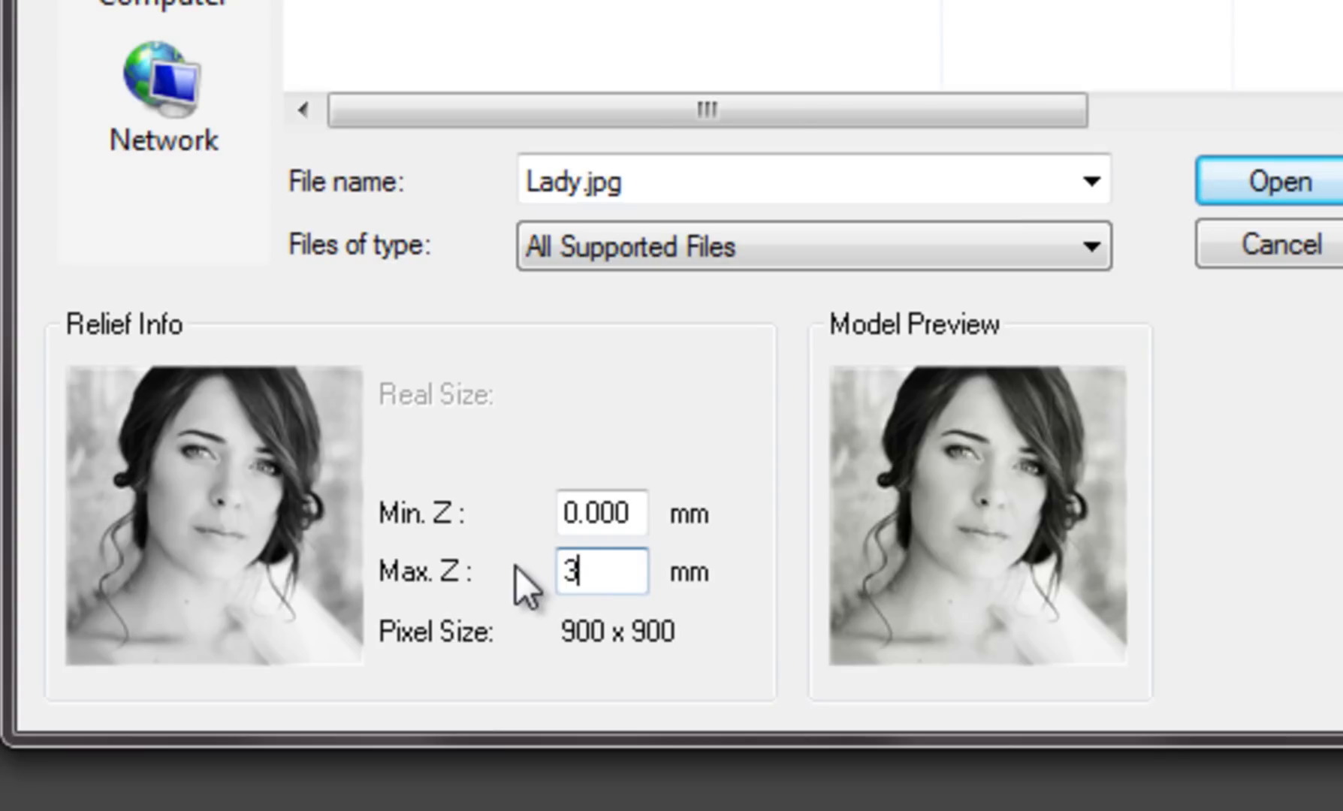
left_click(1286, 173)
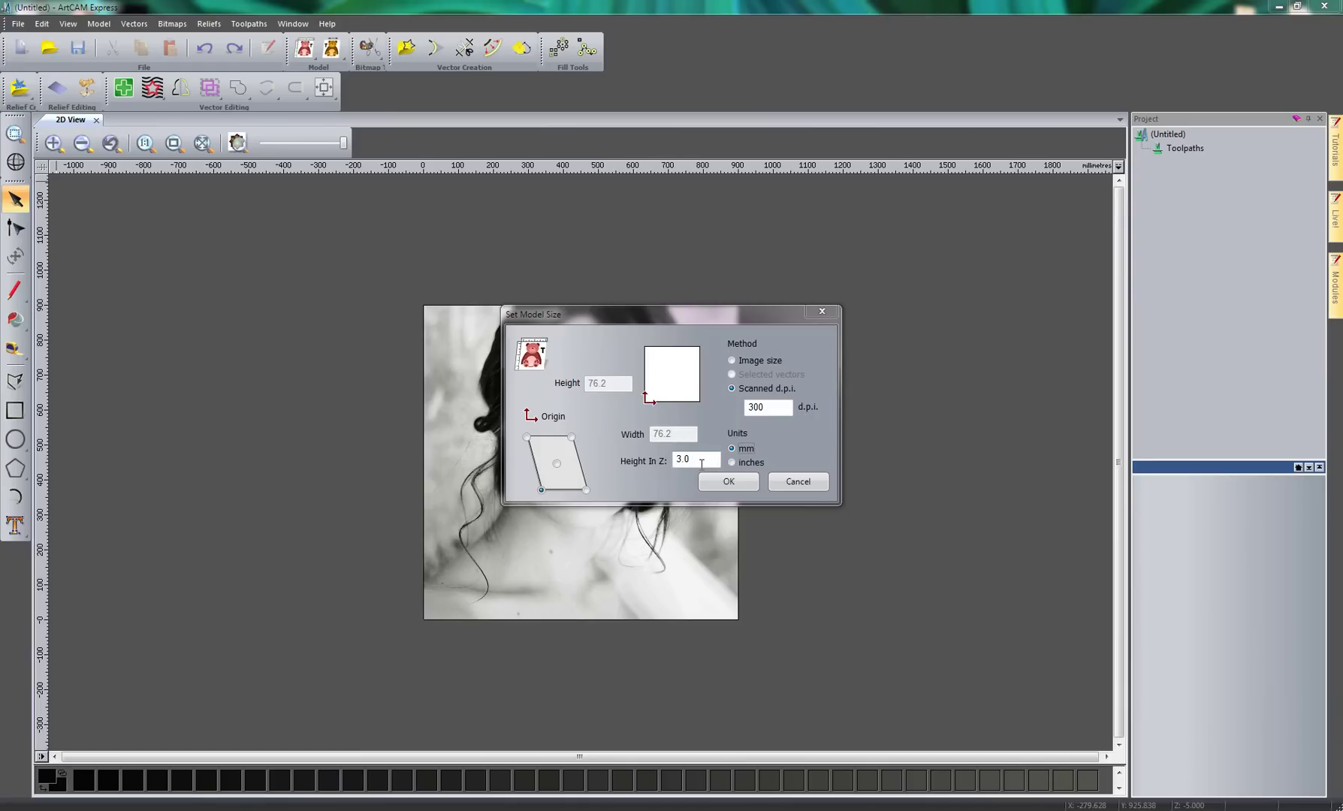
Size the model by image size with a width of 900 mm and accept the model size
left_click(733, 360)
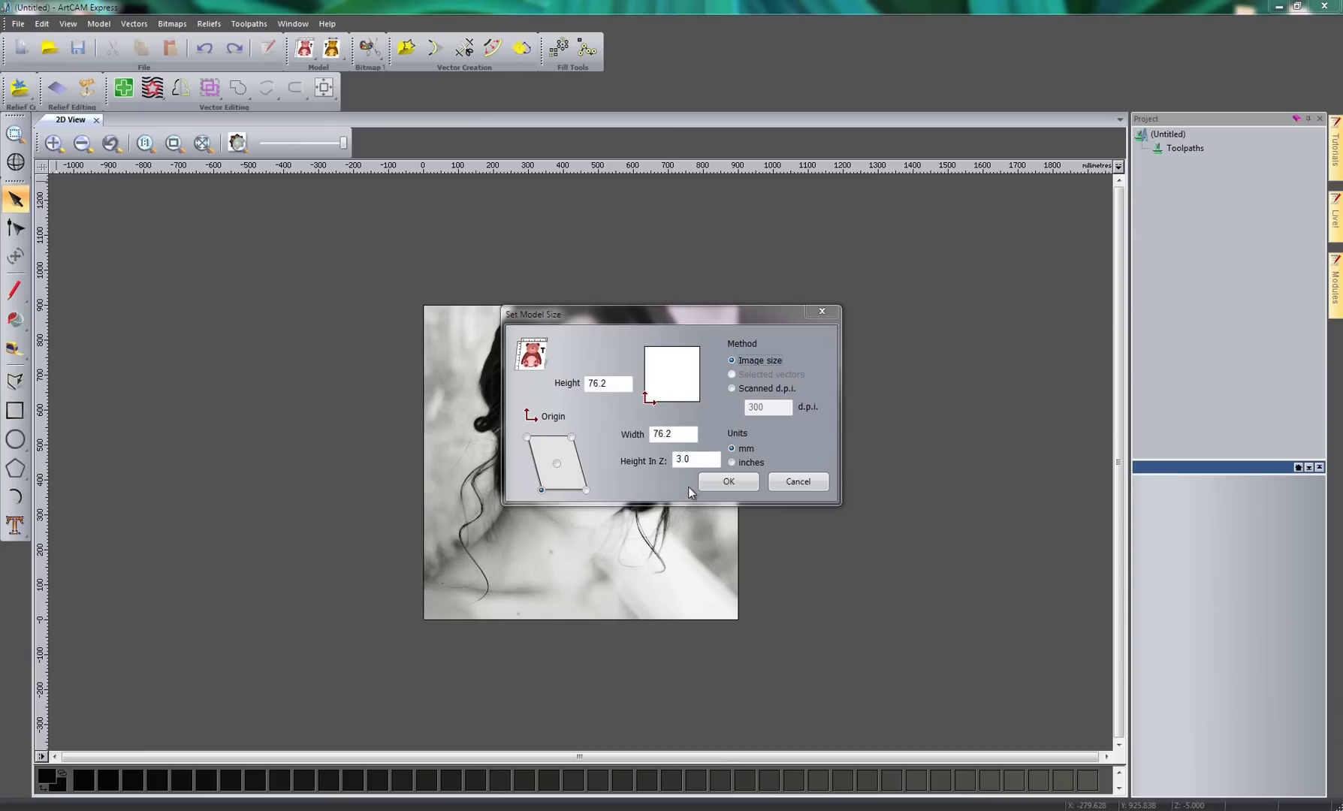
left_click_drag(685, 433, 589, 439)
type("900")
left_click(722, 483)
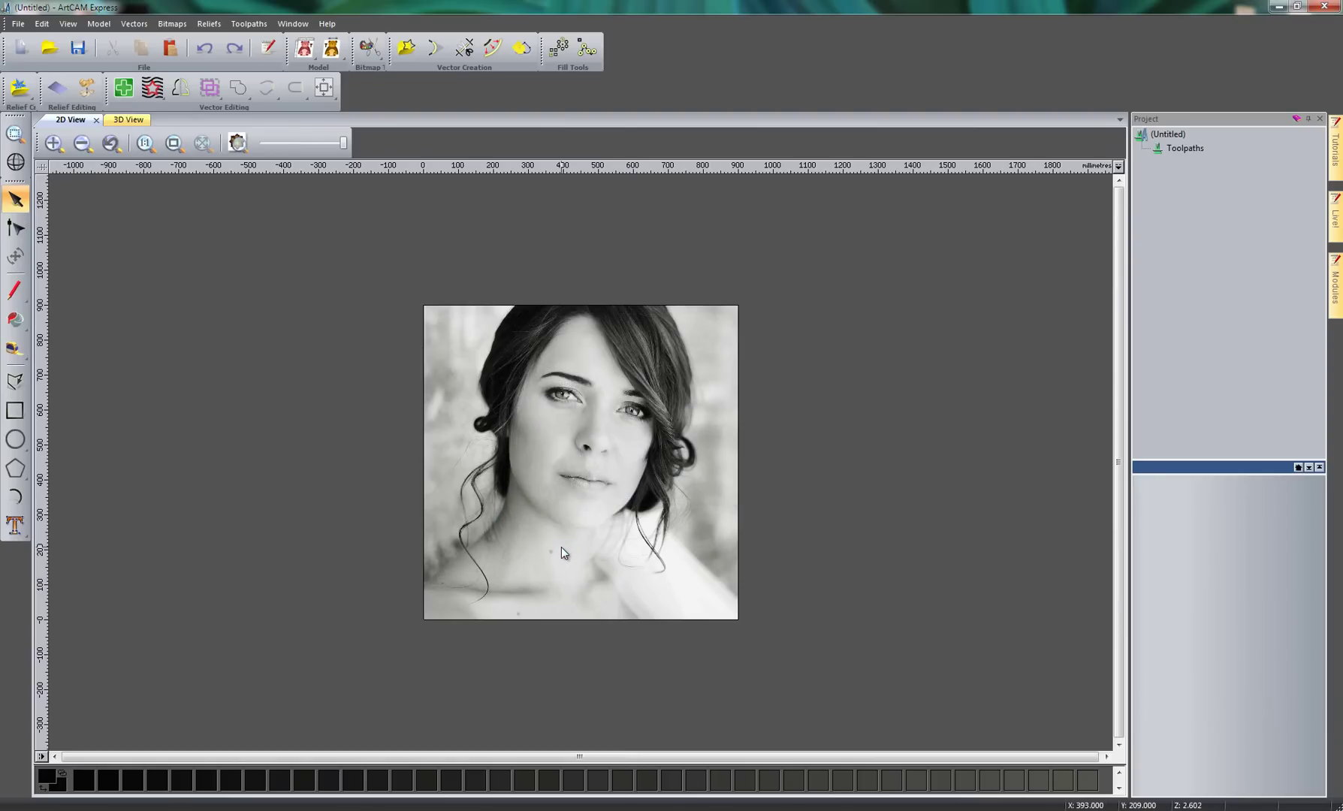
Inspect the portrait up close in 2D, and examine the relief in 3D from the top
scroll(611, 481, "up", 2)
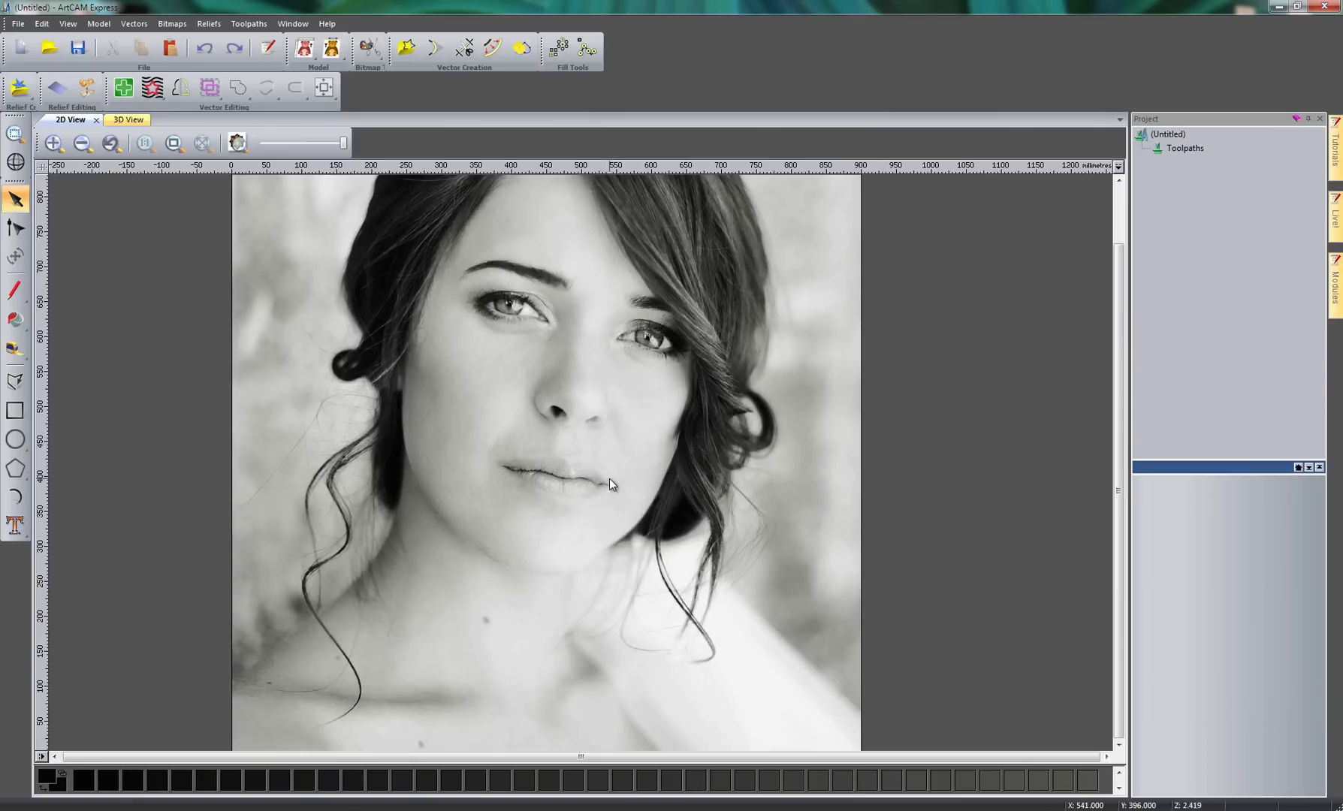
middle_click_drag(610, 484, 655, 534)
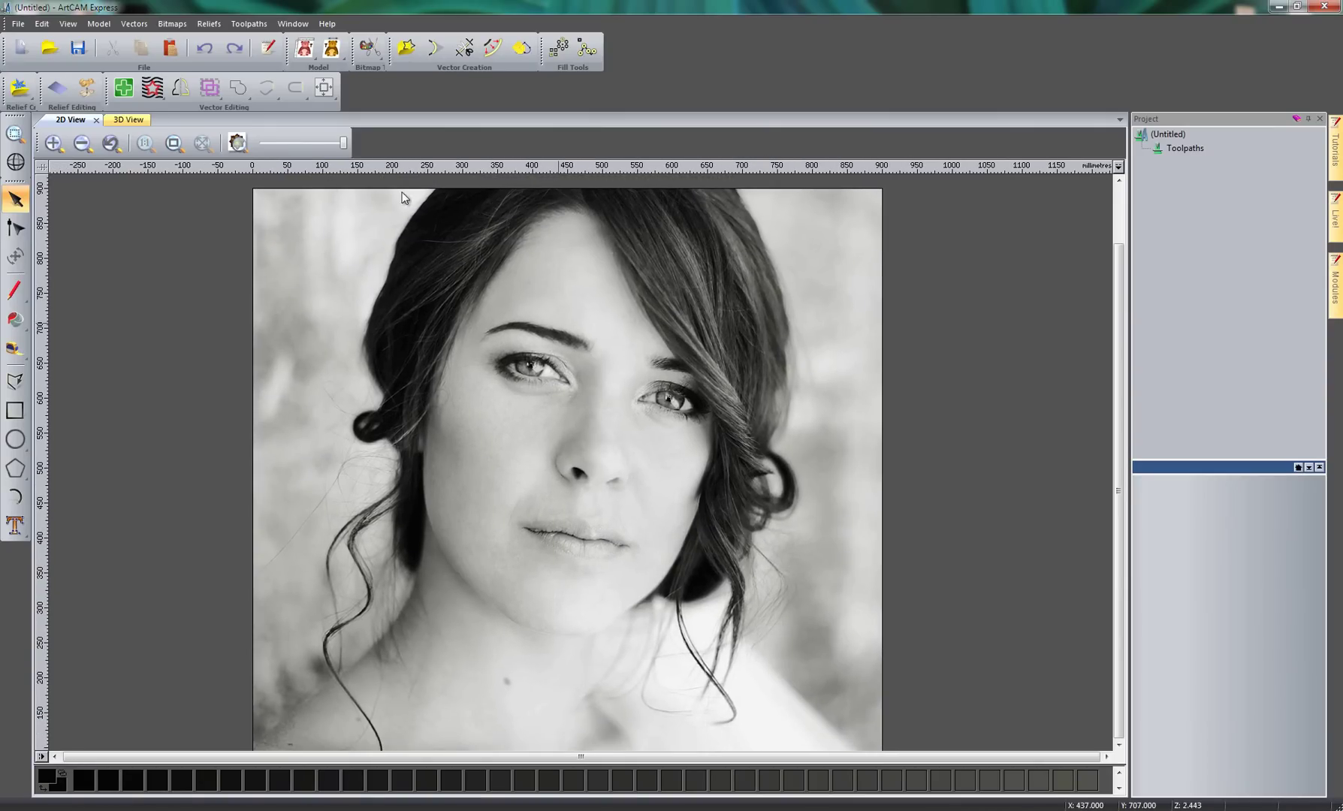
left_click(132, 123)
left_click(140, 143)
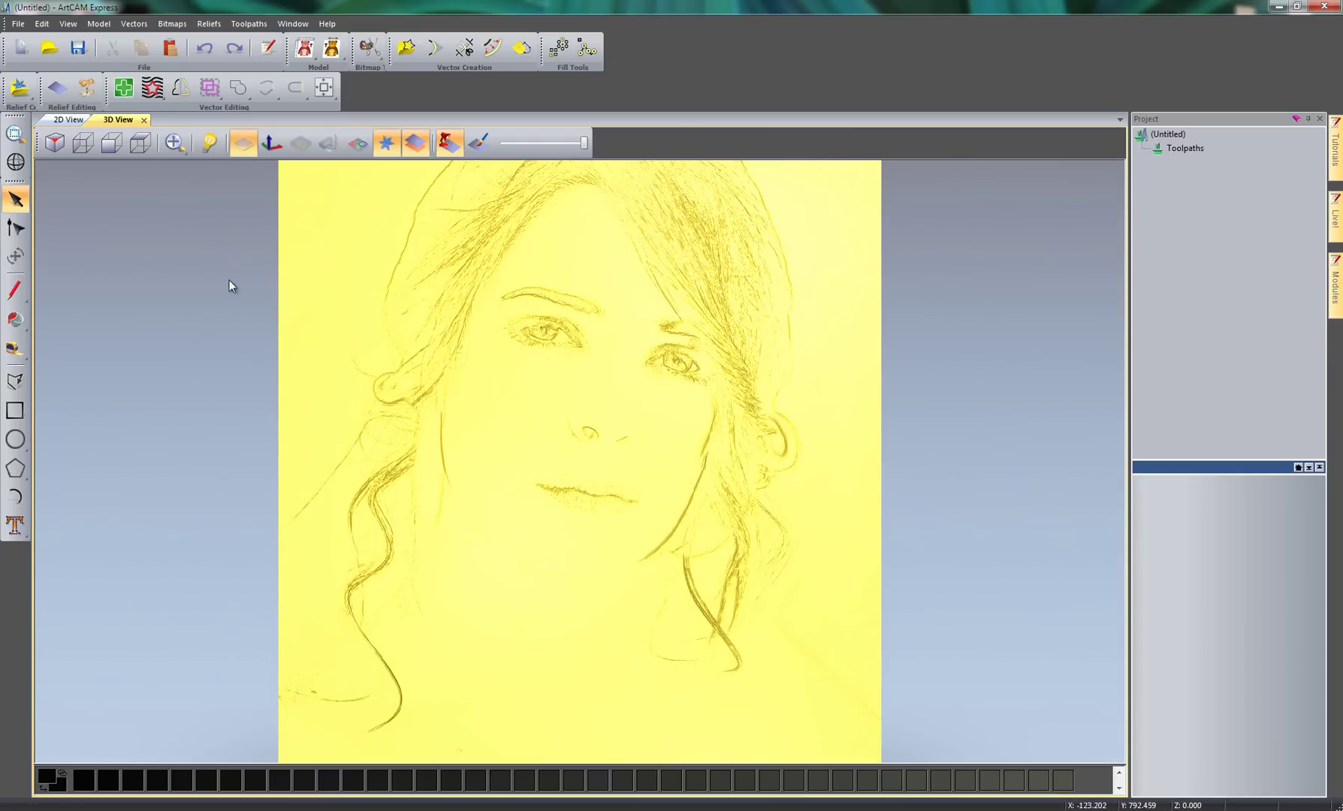
left_click_drag(629, 482, 288, 238)
left_click(141, 144)
Start a Machine Relief toolpath and choose the V-Bit 32 mm 120 degree as its finishing tool
left_click(1183, 150)
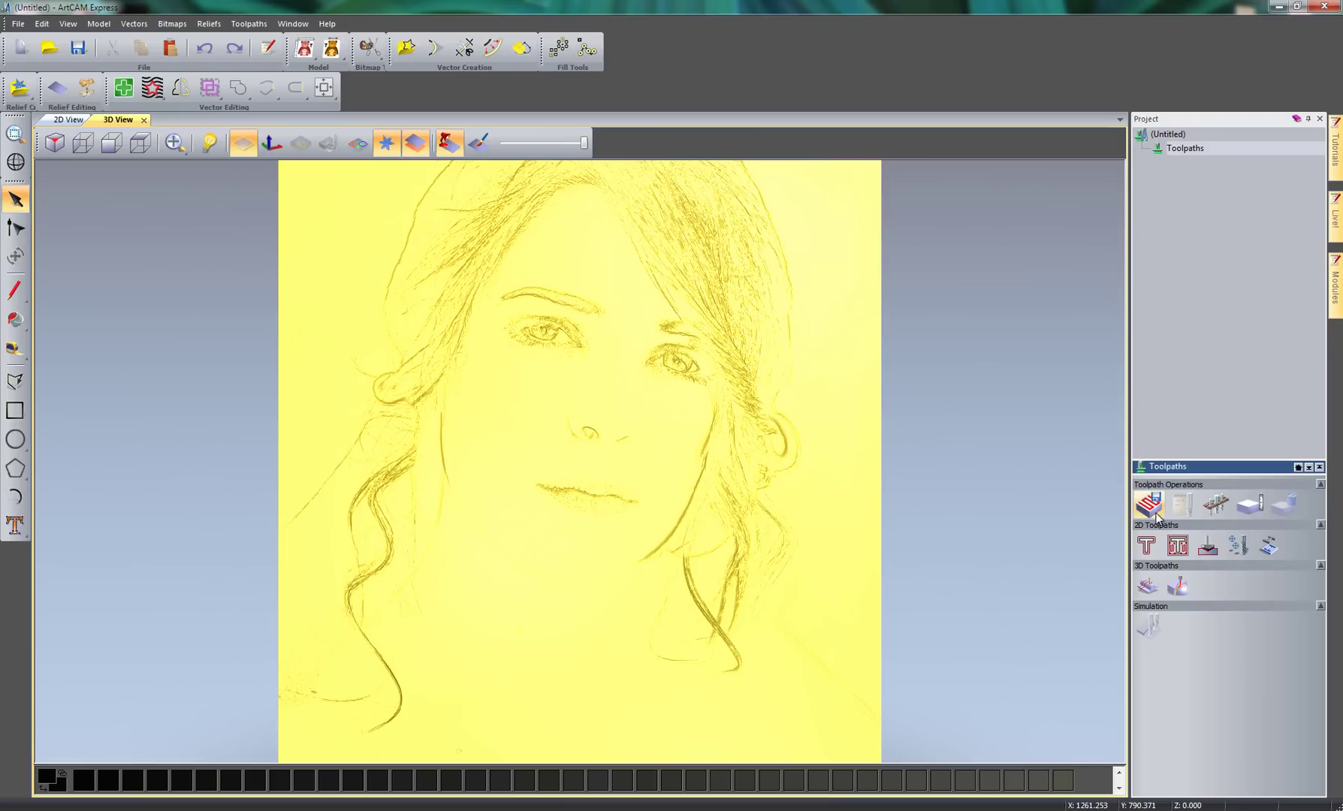
left_click(1148, 585)
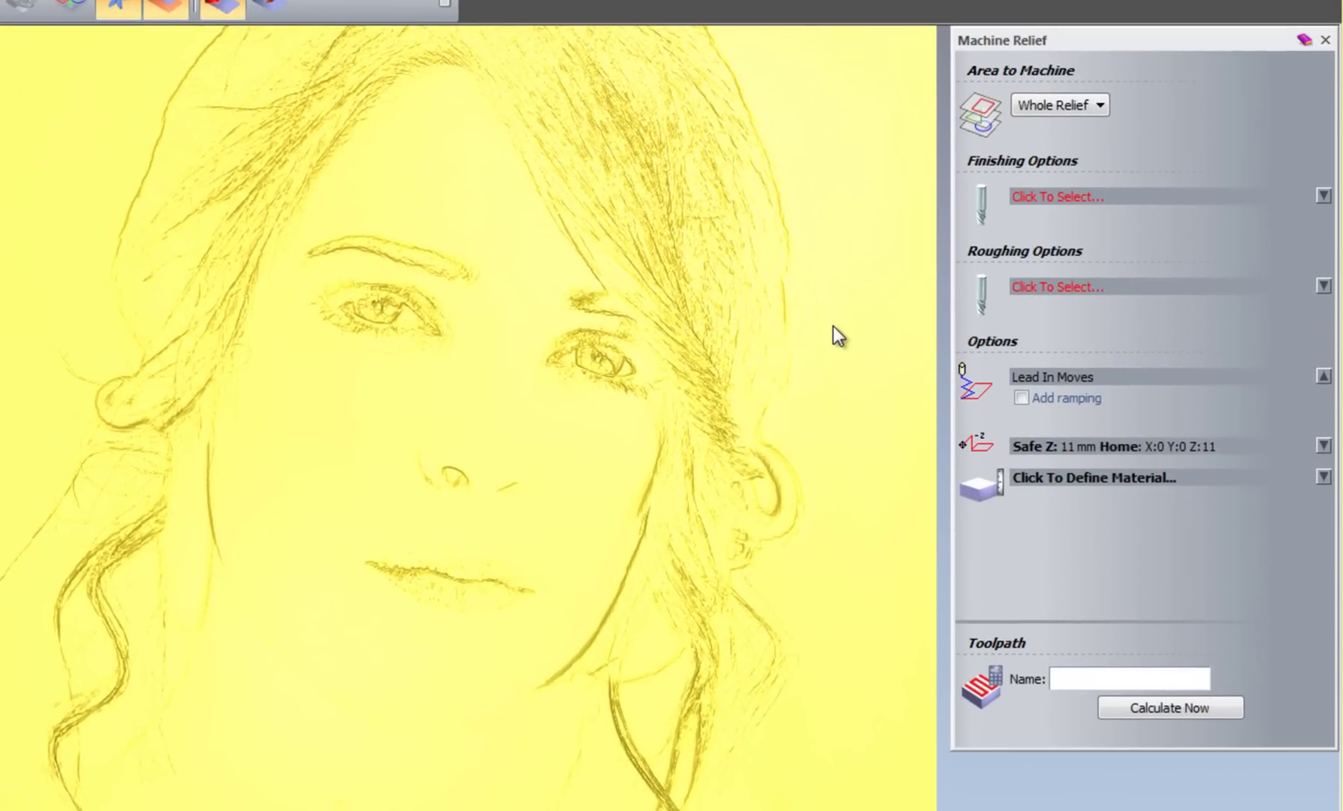
left_click(1087, 198)
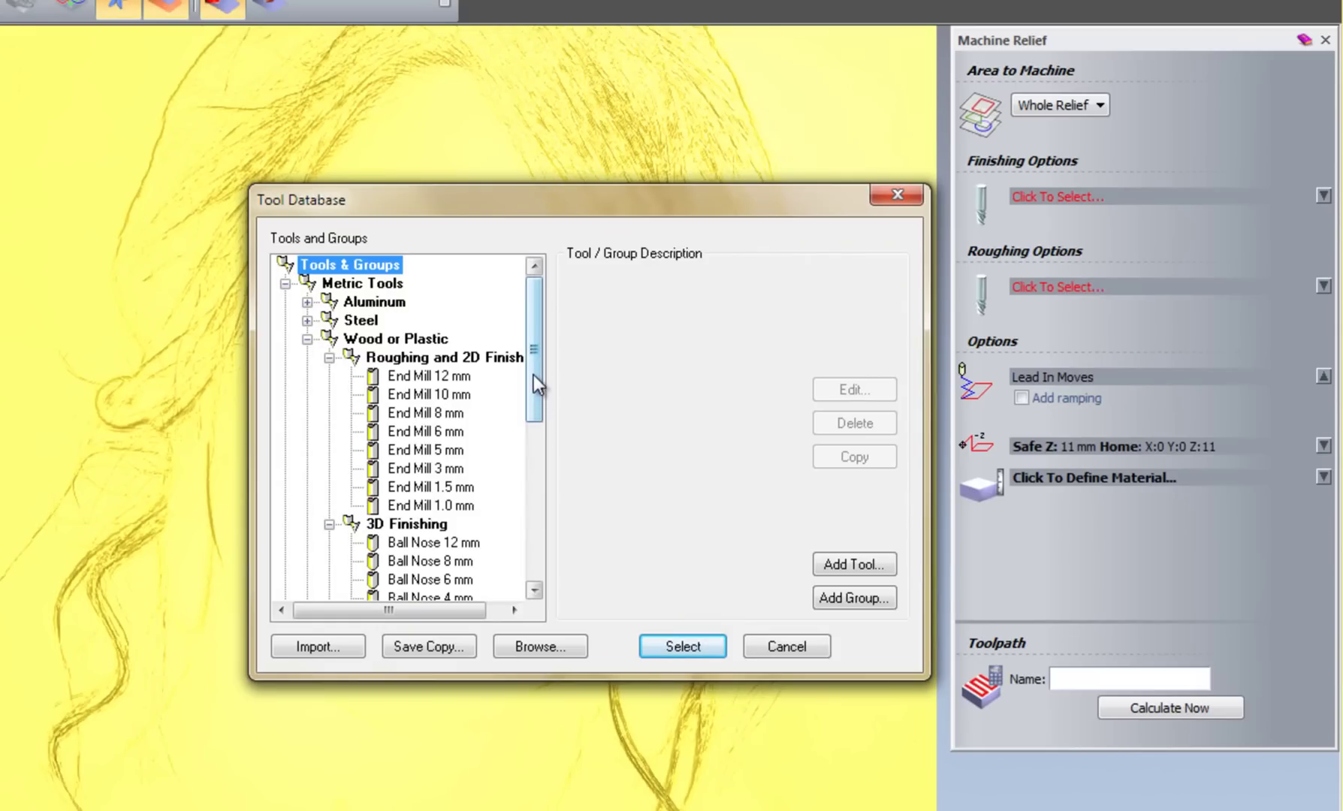
left_click_drag(533, 375, 529, 500)
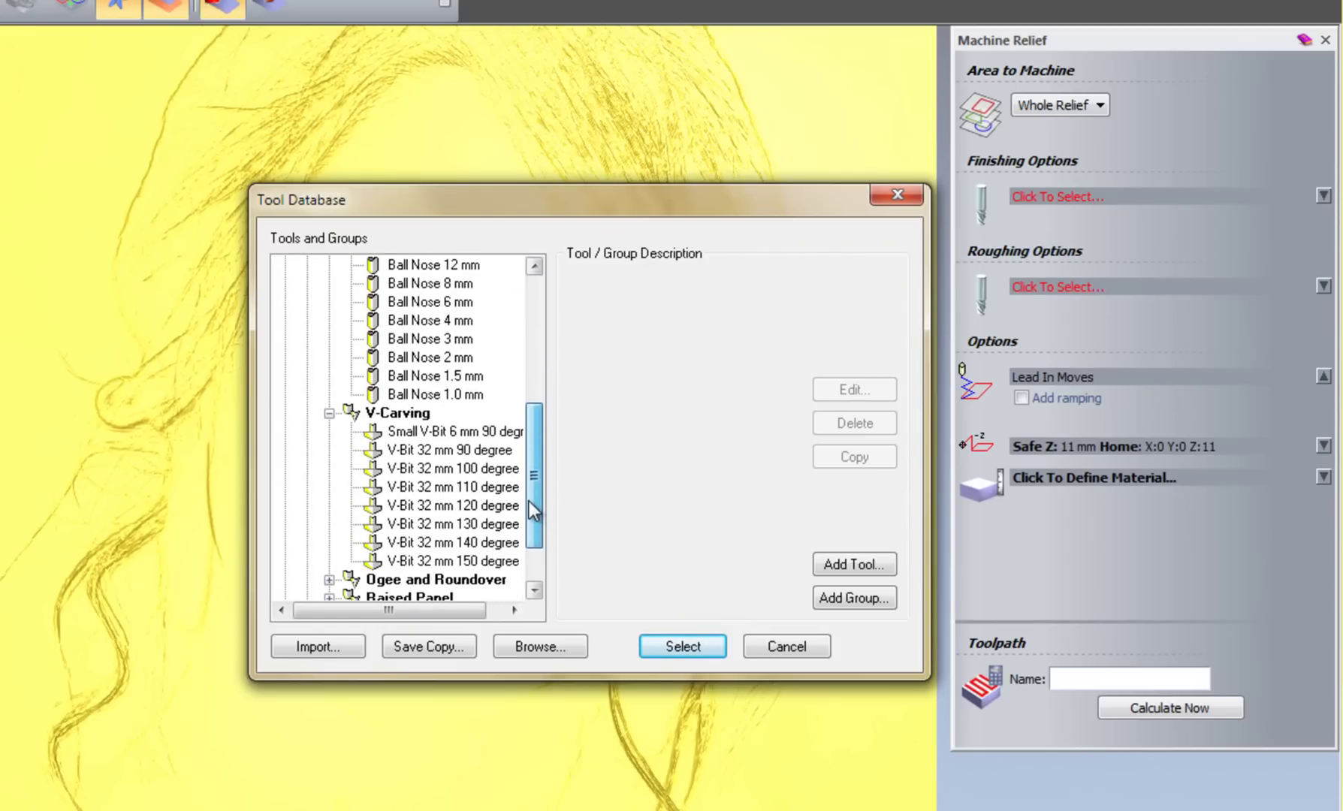
left_click(445, 505)
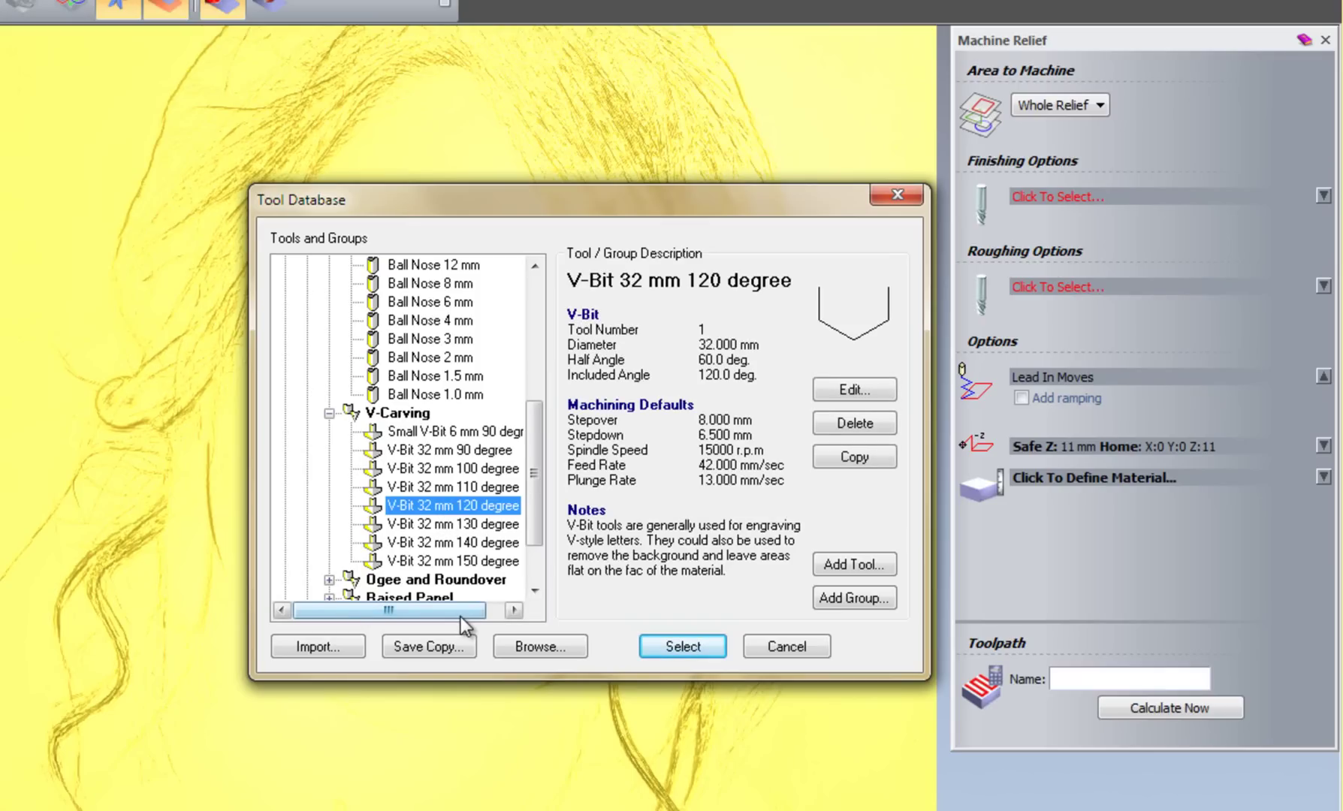
left_click(684, 650)
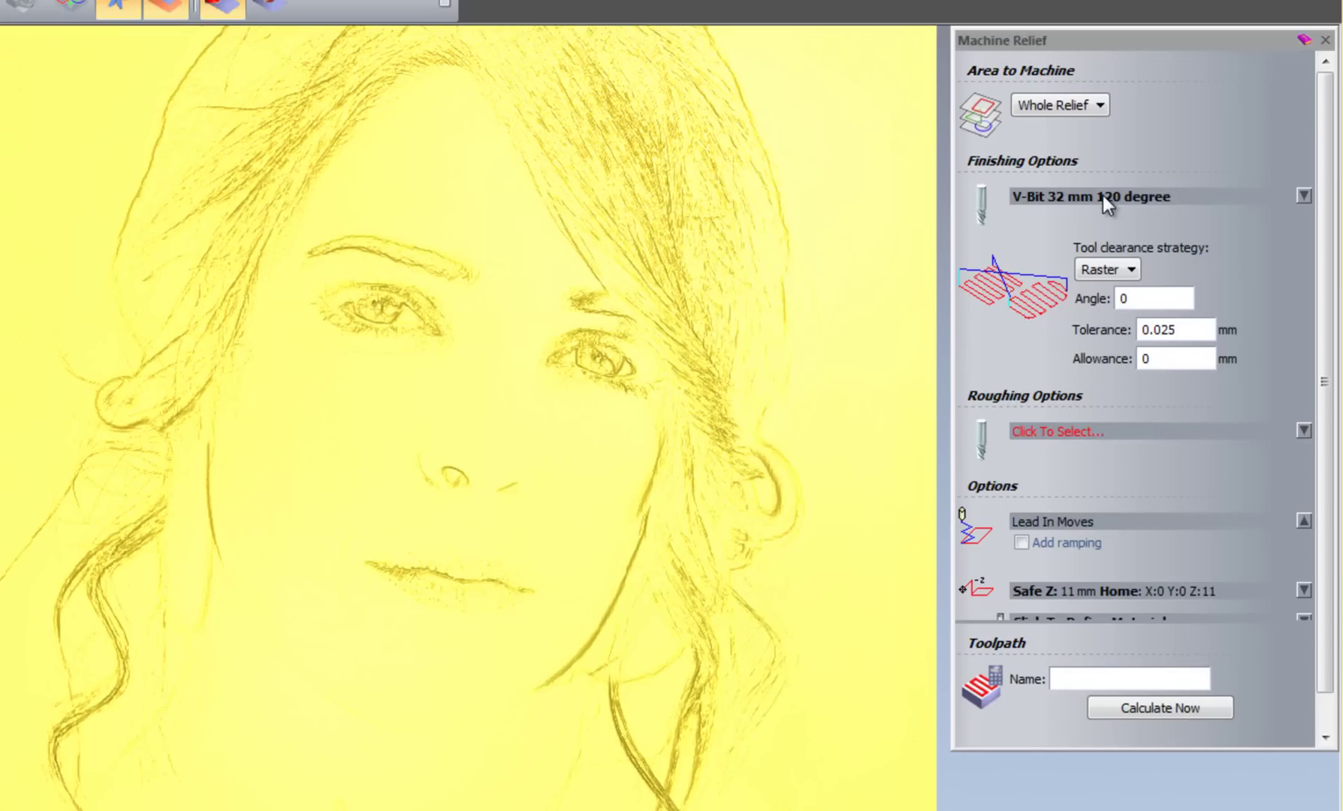
Set the finishing tool's stepover to 12 mm and the raster angle to 45
left_click(1304, 197)
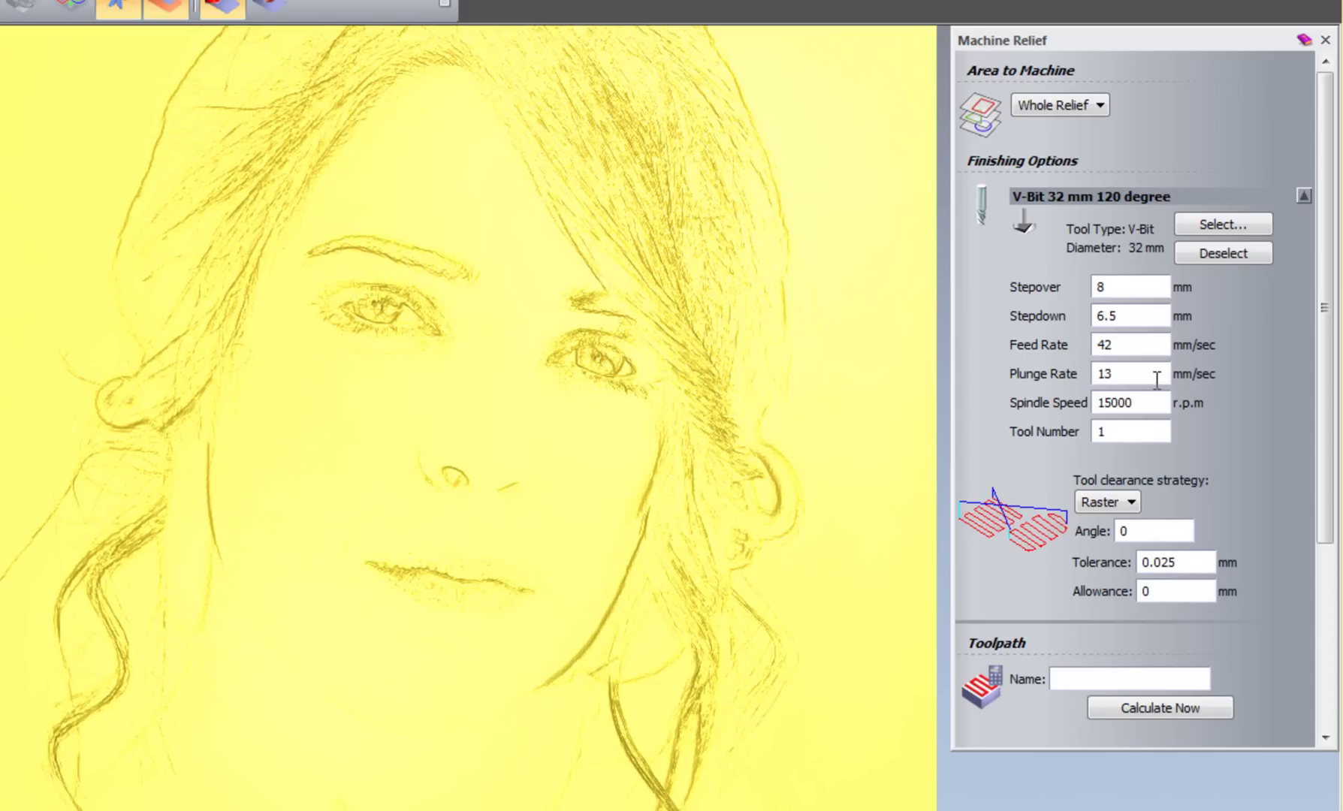
left_click(1117, 287)
type("12")
left_click(1147, 198)
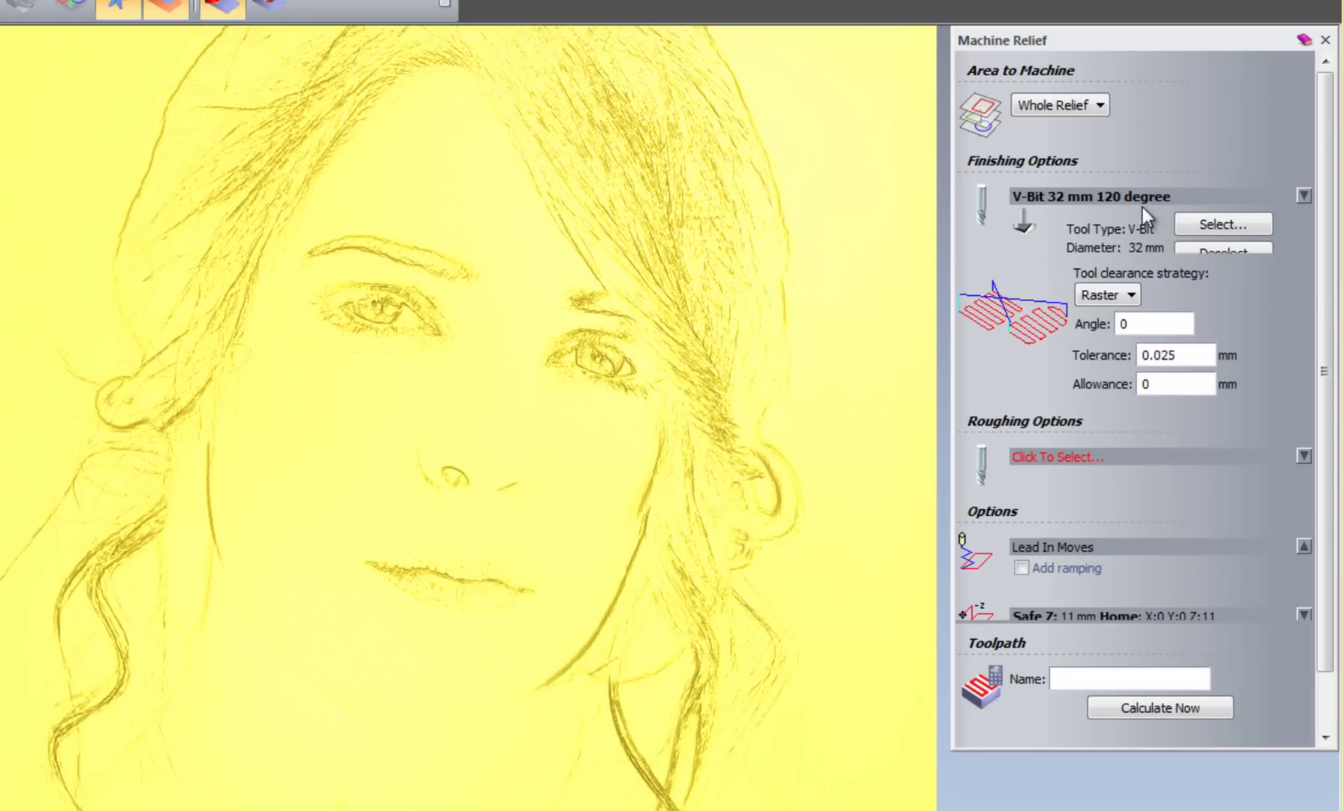
left_click(1150, 298)
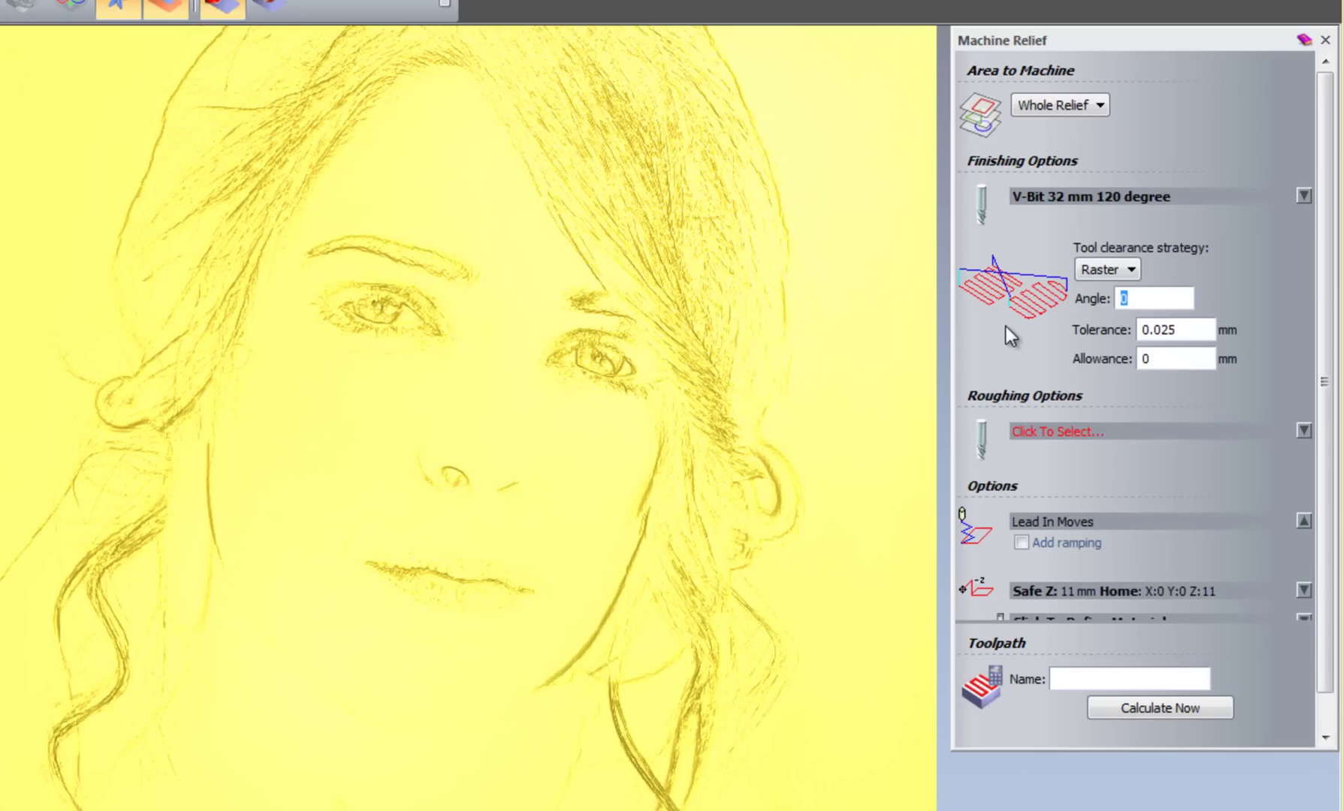
type("45")
Define the material as 10 mm thick with its Z zero at the top surface
left_click_drag(1322, 422, 1323, 542)
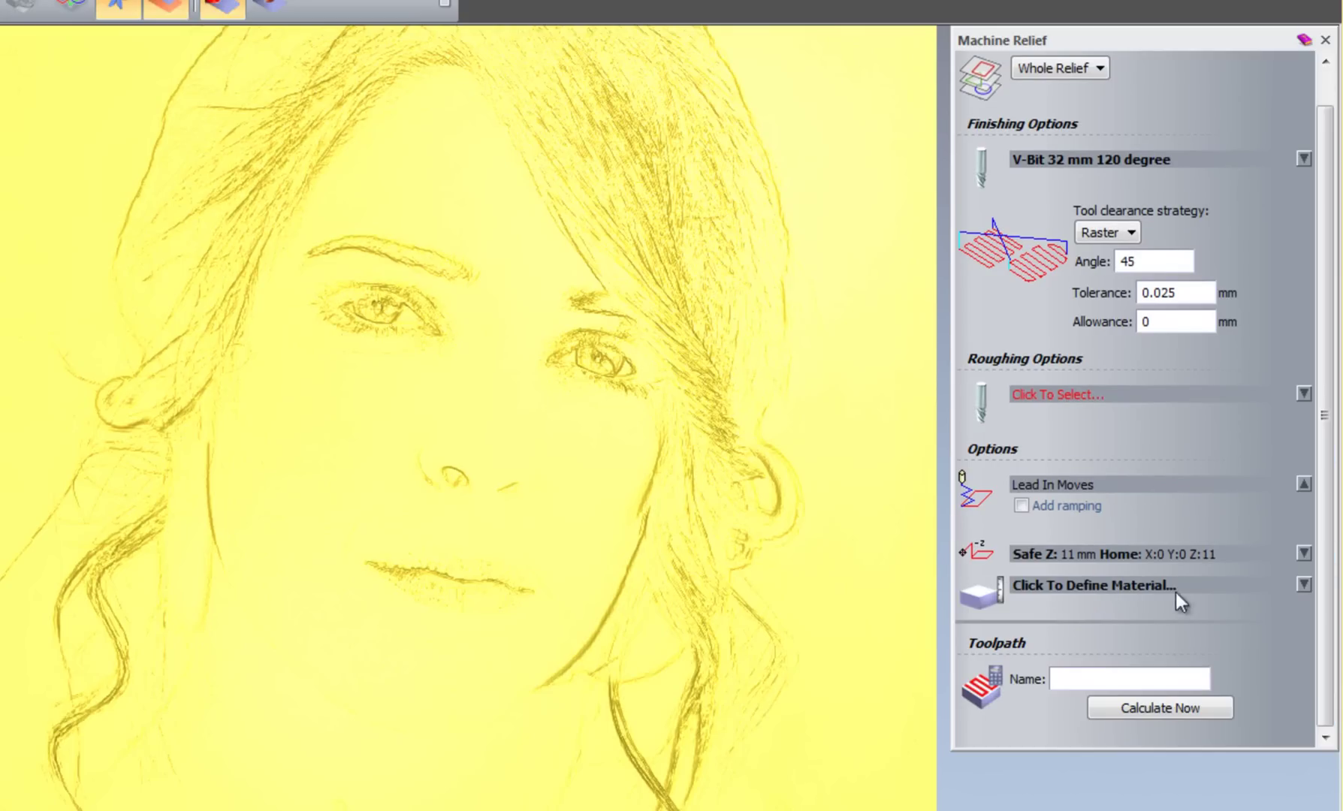
left_click(1152, 584)
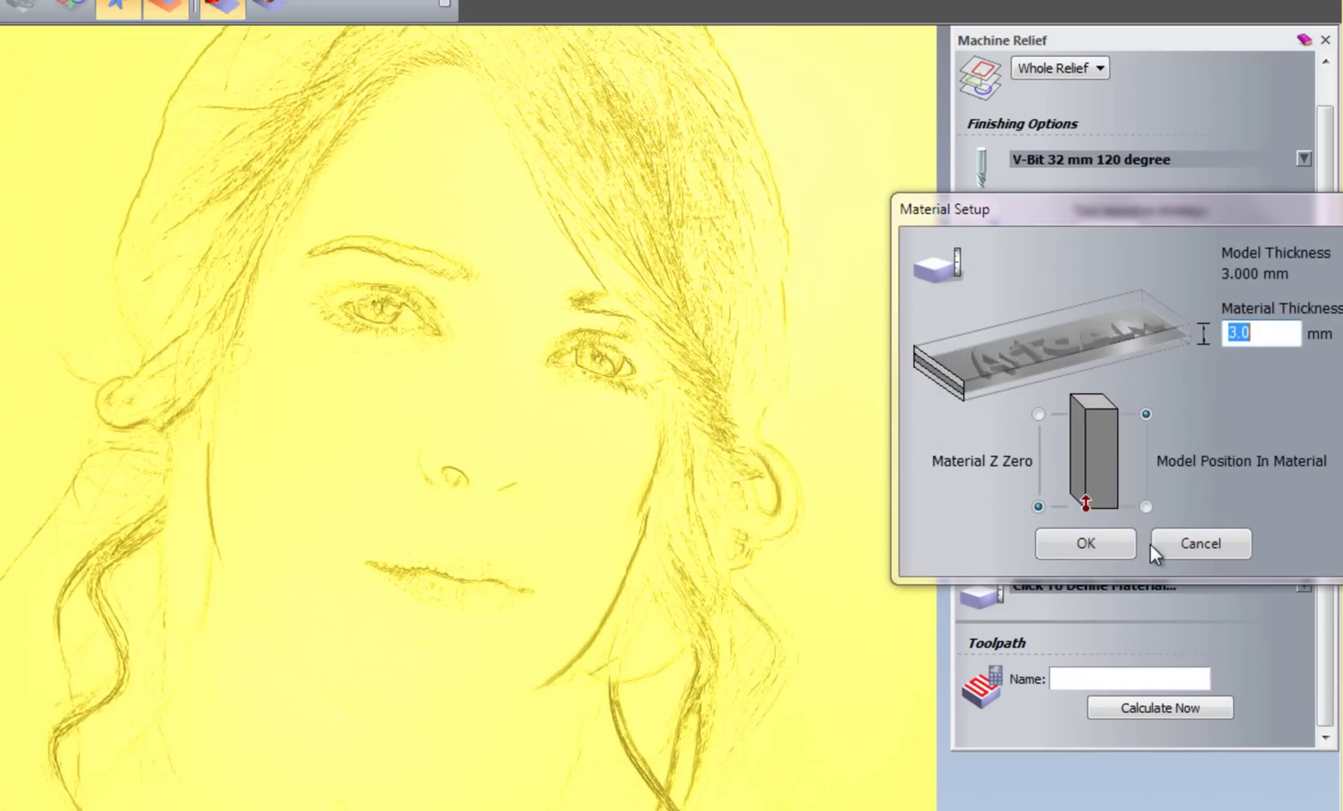
type("10")
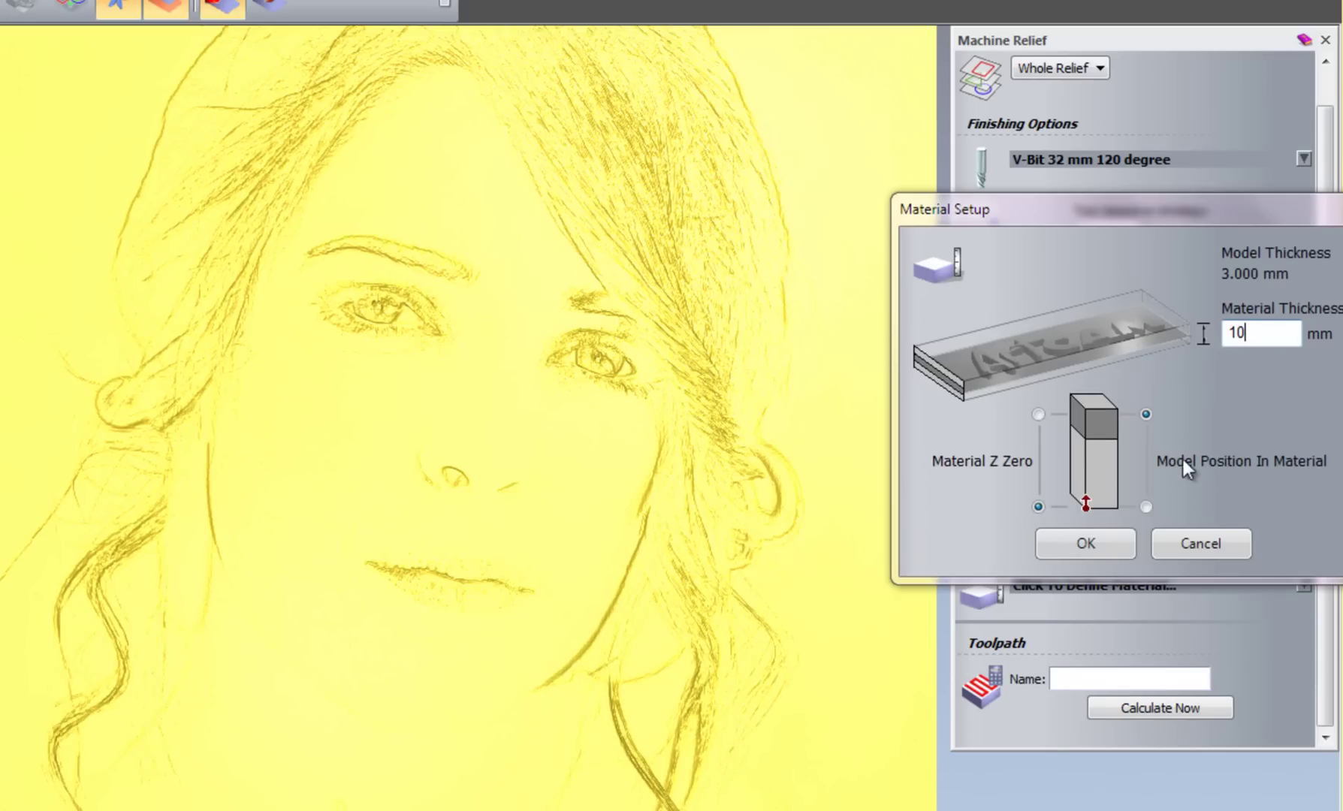
left_click(1038, 414)
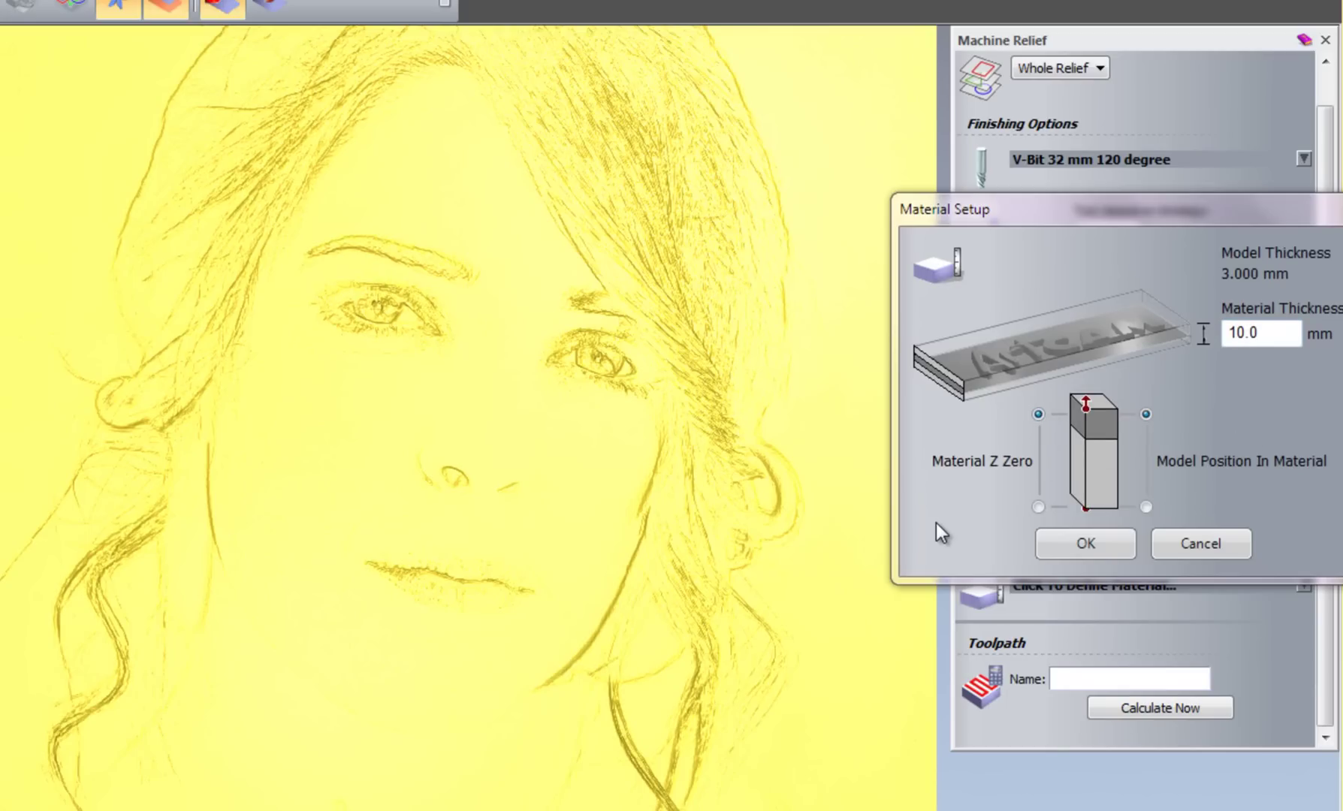
left_click(1104, 549)
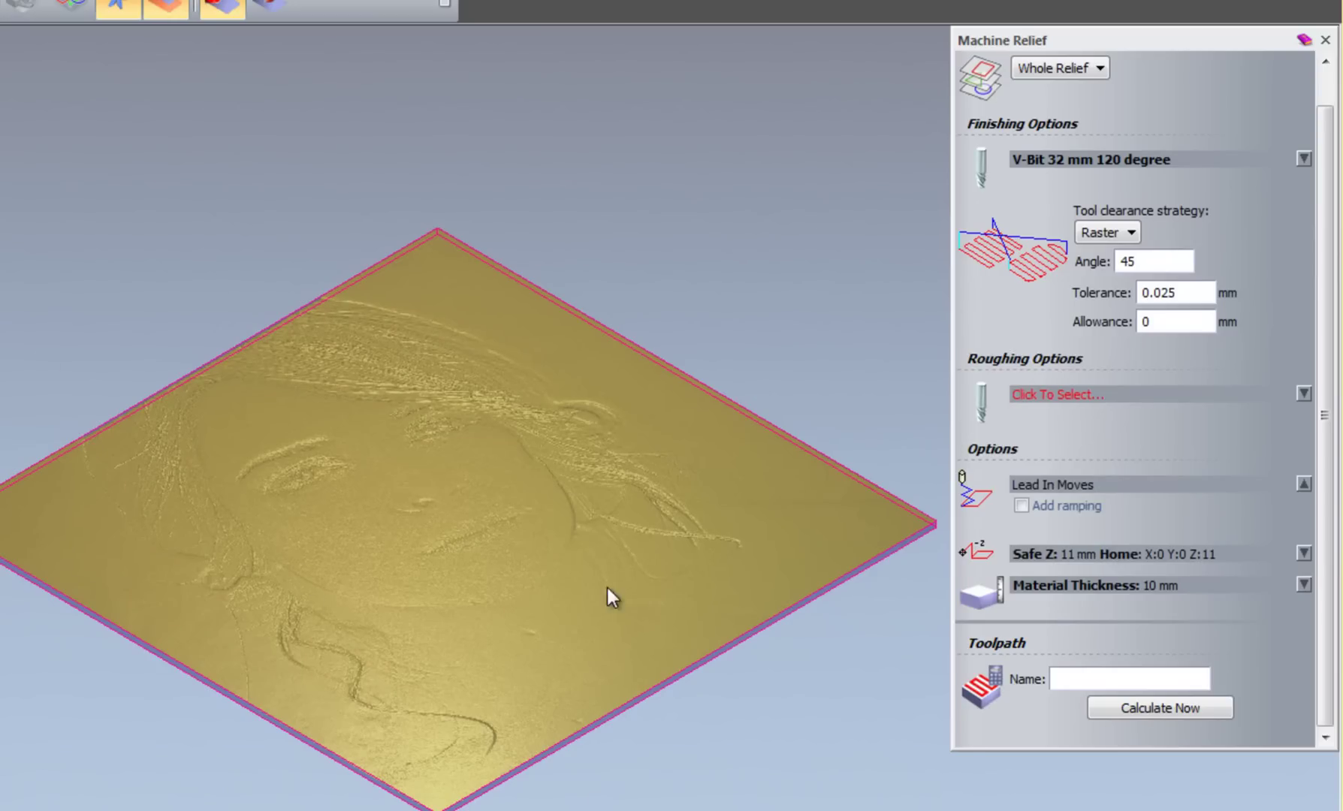
Calculate the Machine Relief toolpath and simulate all toolpaths, viewing the relief from the top
key("F2")
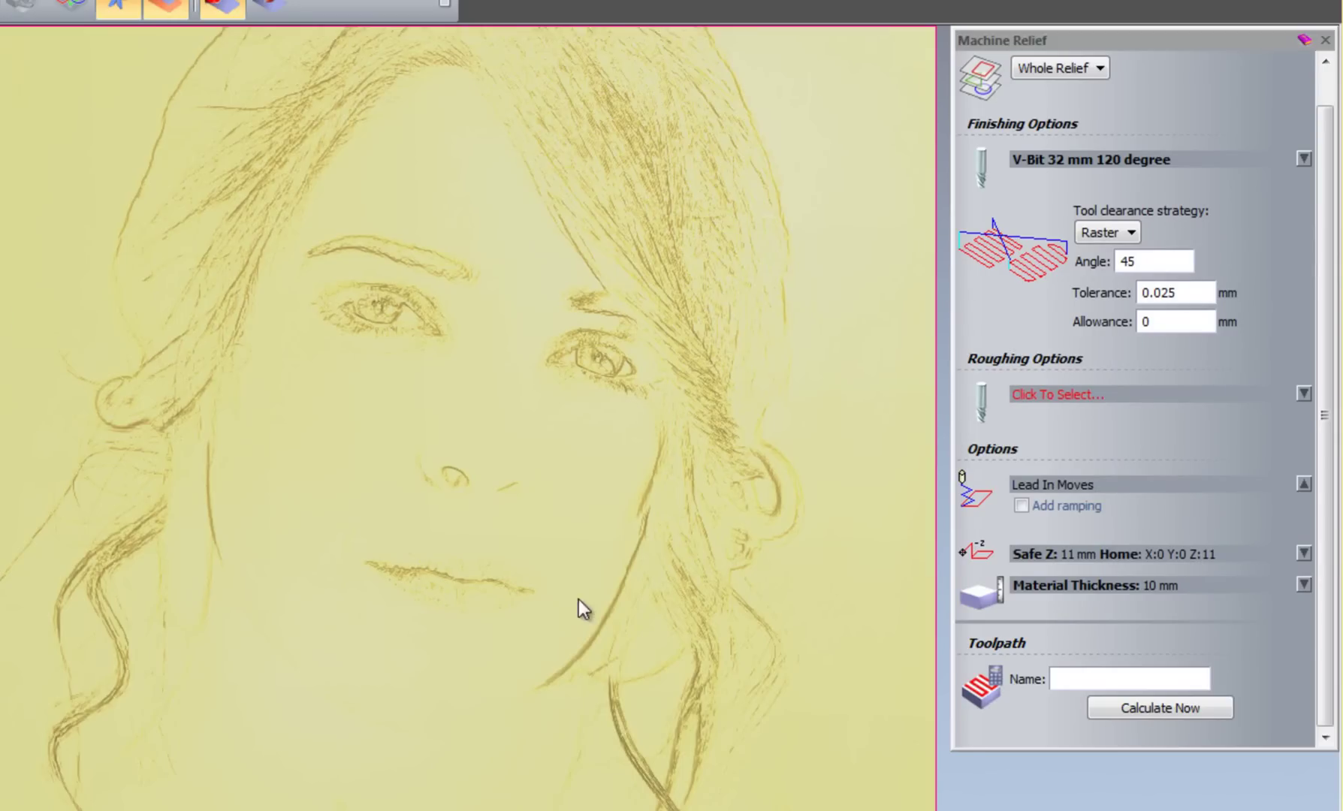
left_click(1163, 710)
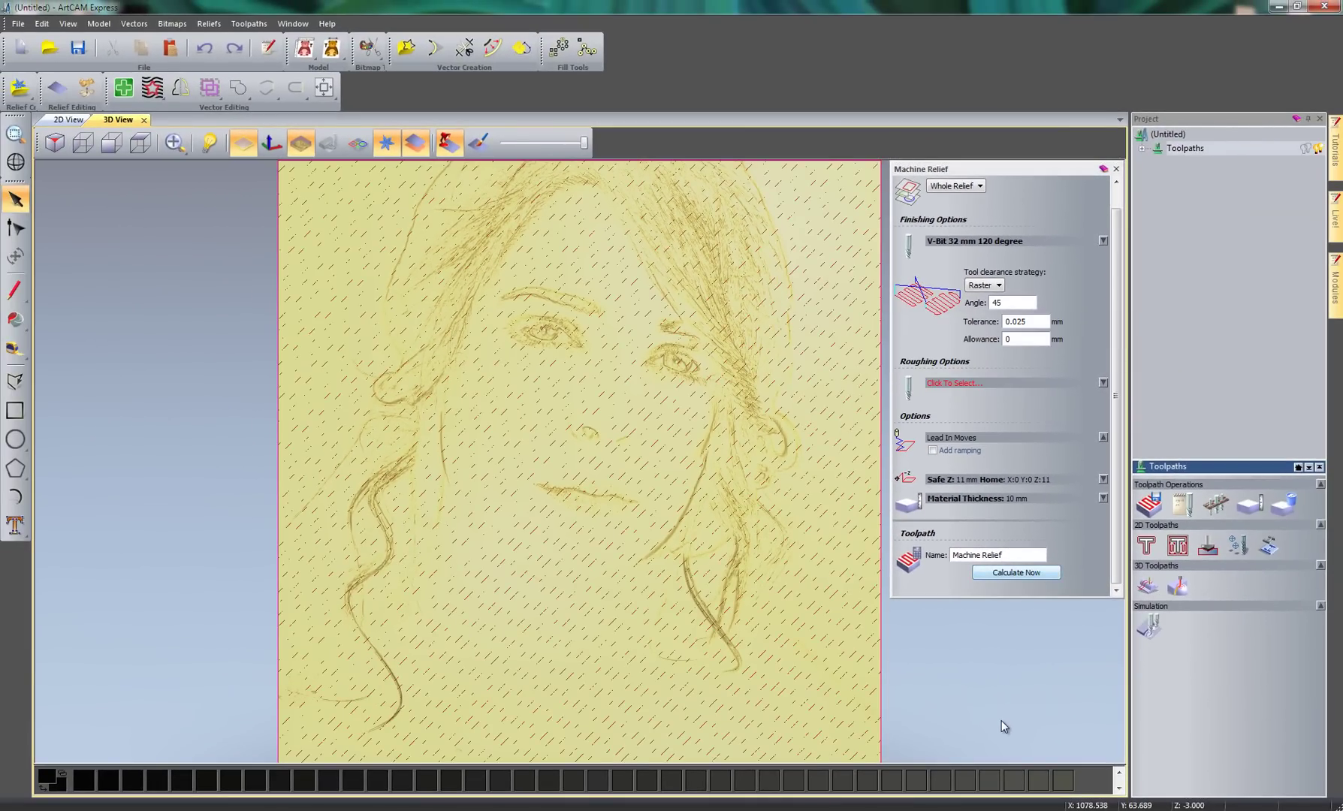
right_click(1186, 149)
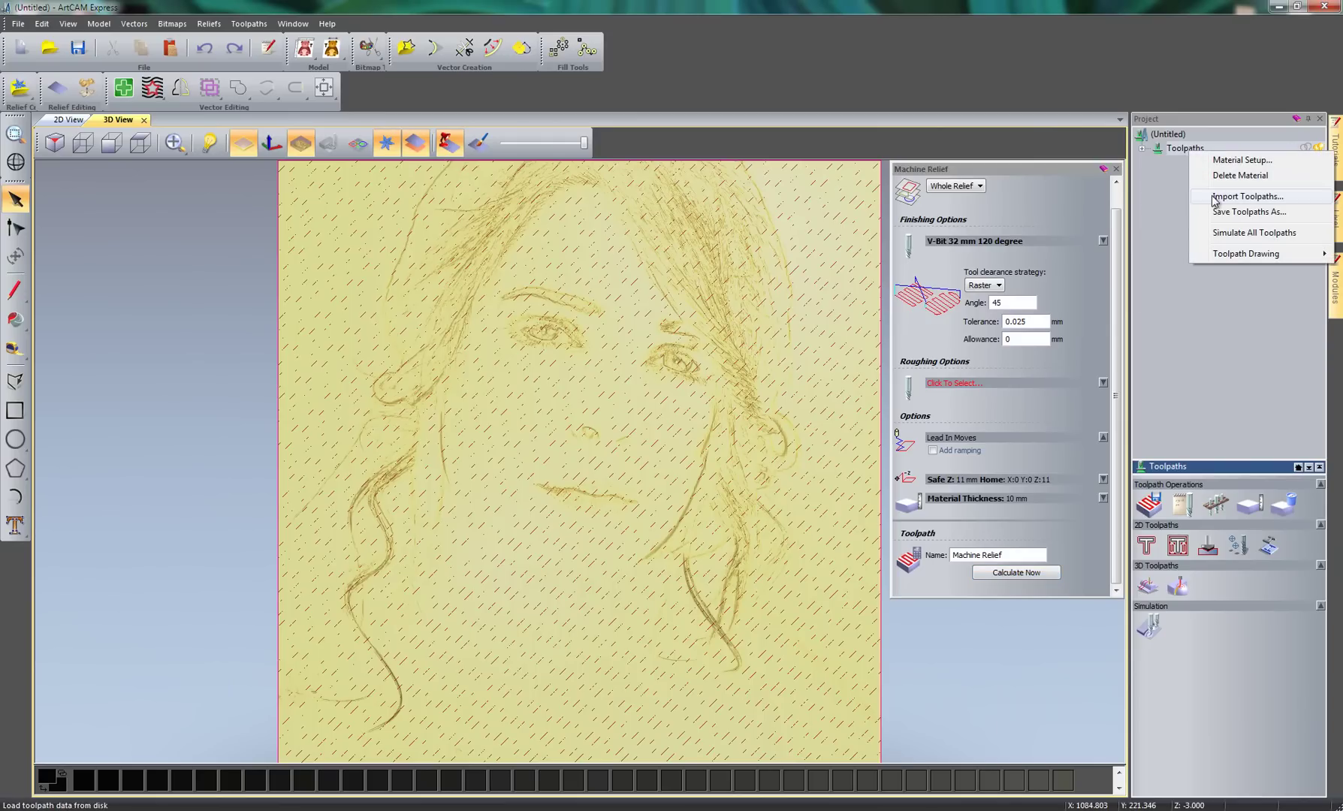
left_click(1224, 233)
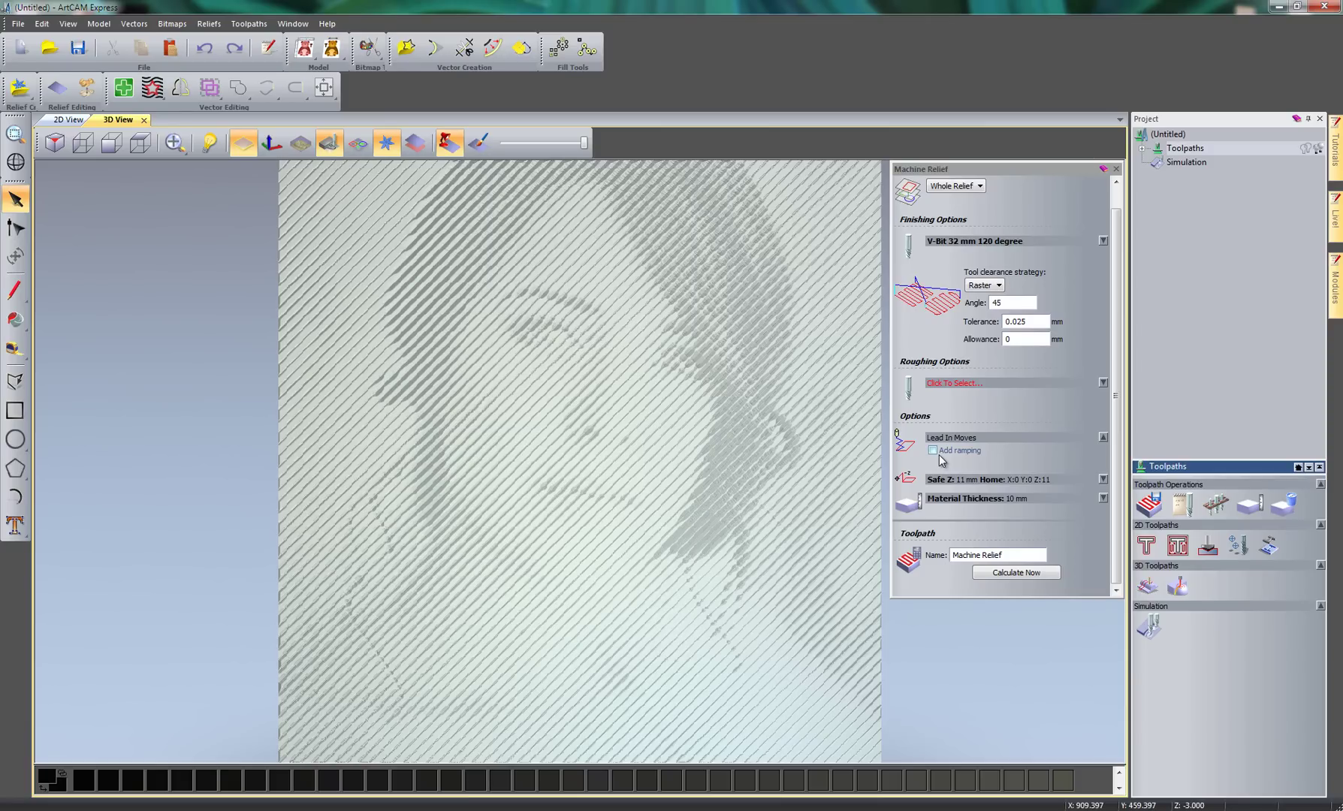
Set the finishing tool's stepover to 3 mm and recalculate the Machine Relief toolpath
left_click(990, 243)
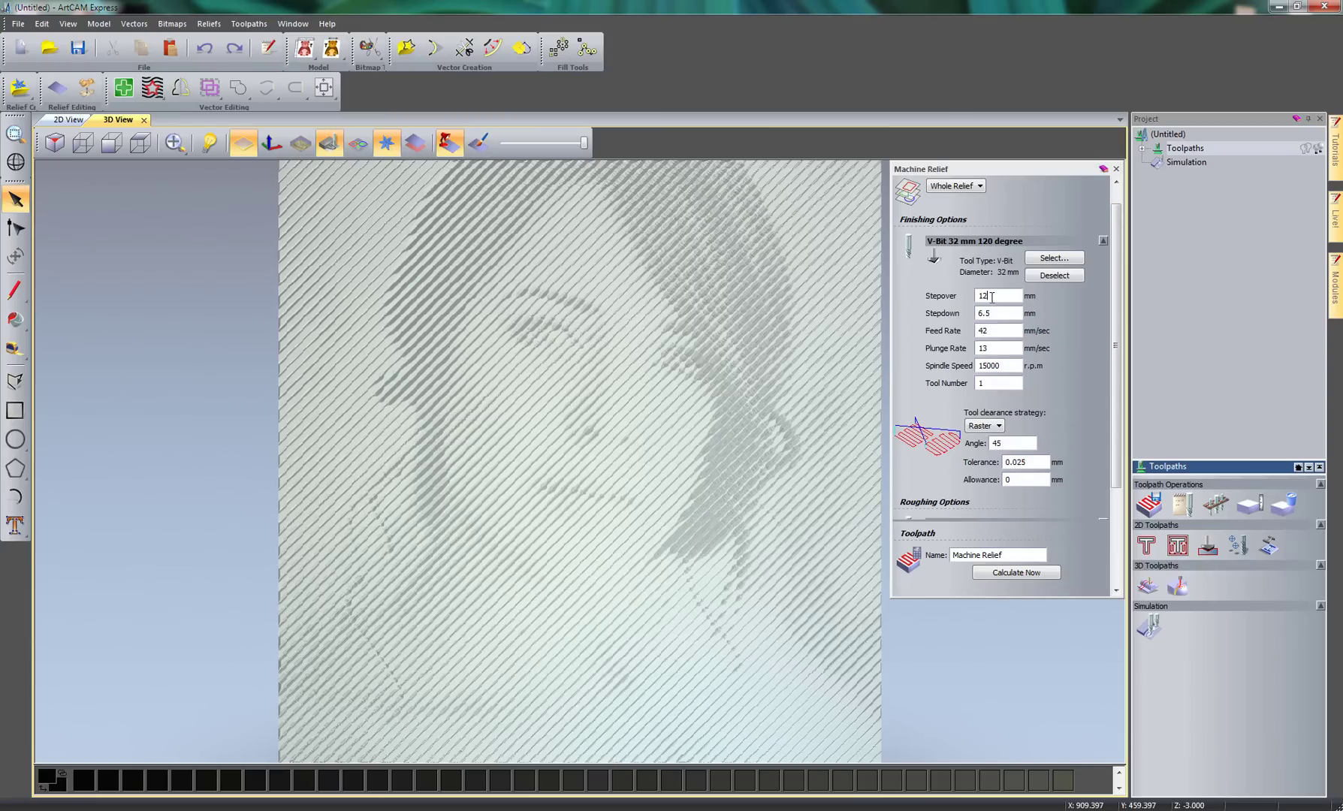
double_click(989, 296)
type("3")
left_click(1038, 573)
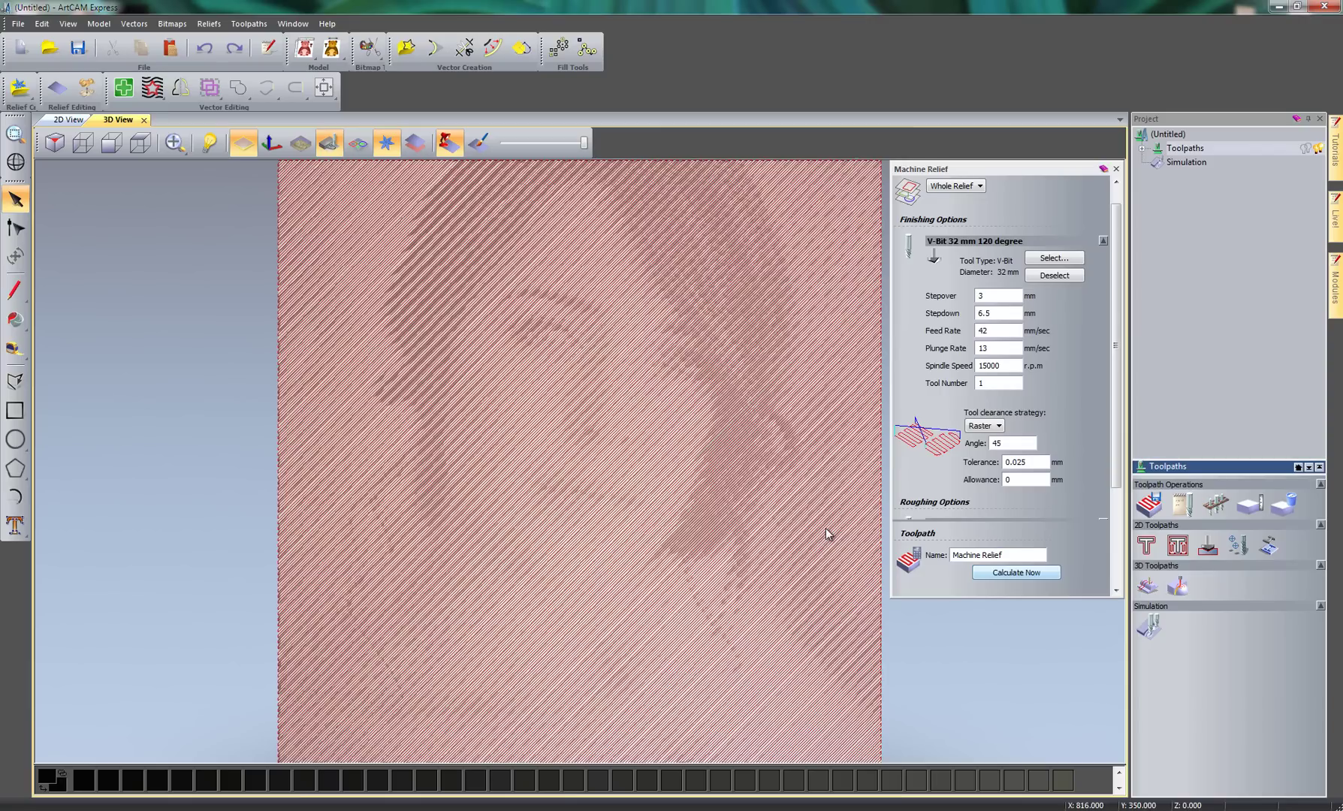
Reset the simulation and simulate all toolpaths at the 3 mm stepover, examining the carved detail of the relief up close and as a whole
right_click(1187, 162)
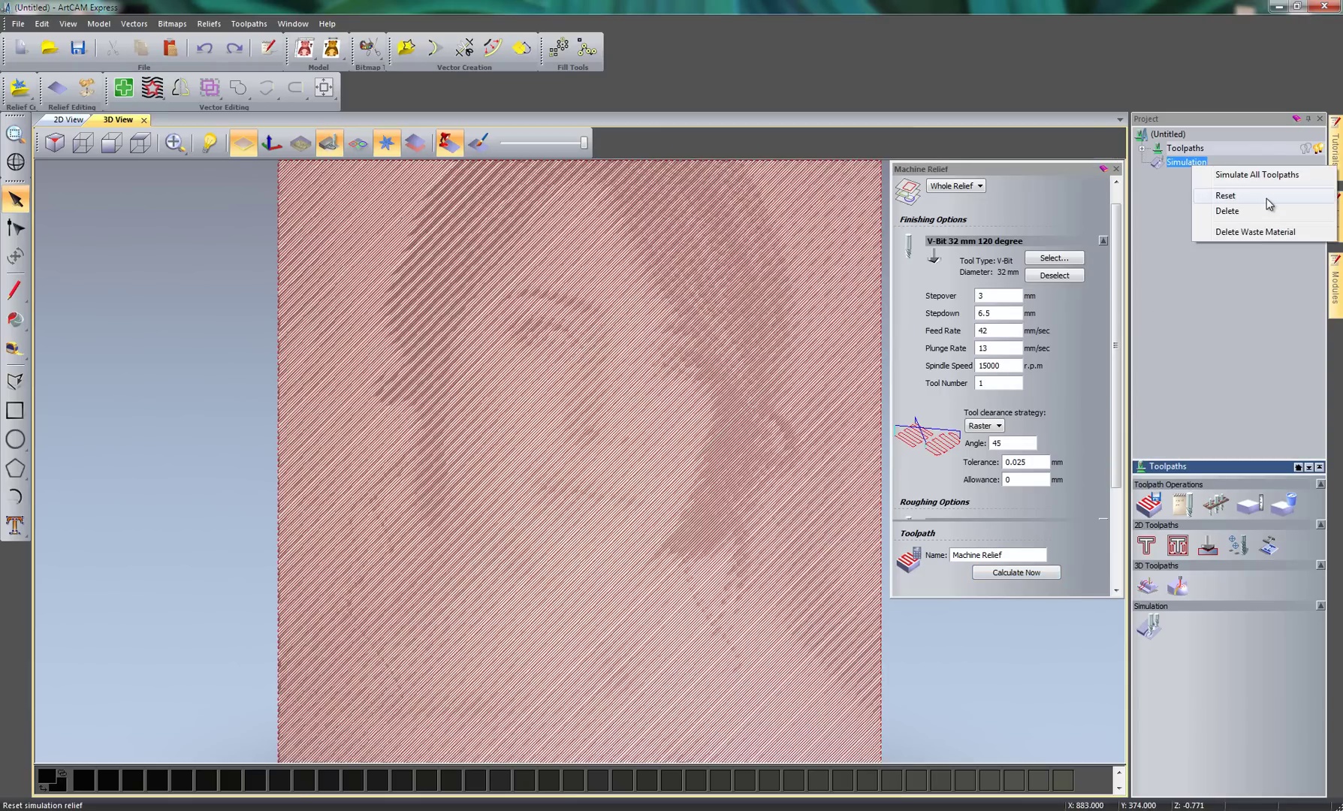
left_click(1216, 190)
right_click(1190, 164)
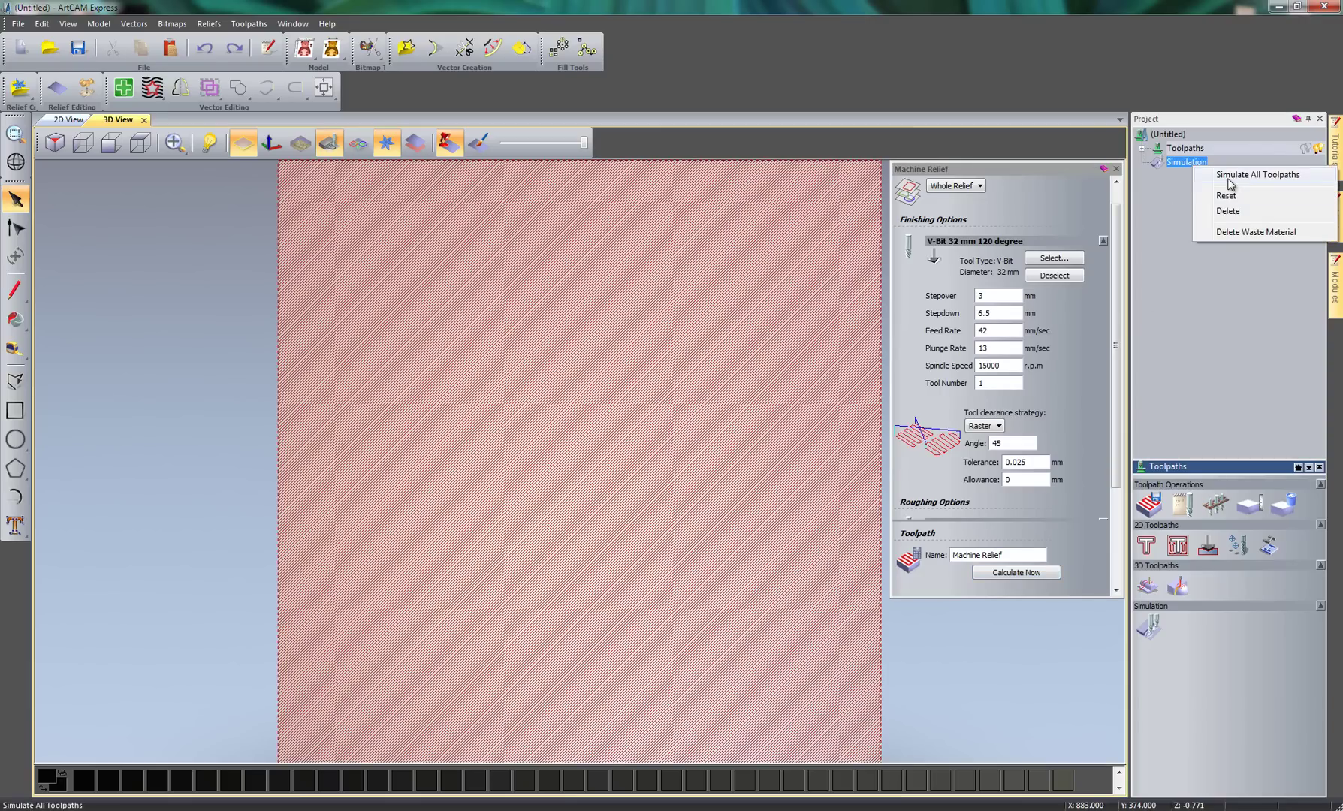
left_click(1232, 176)
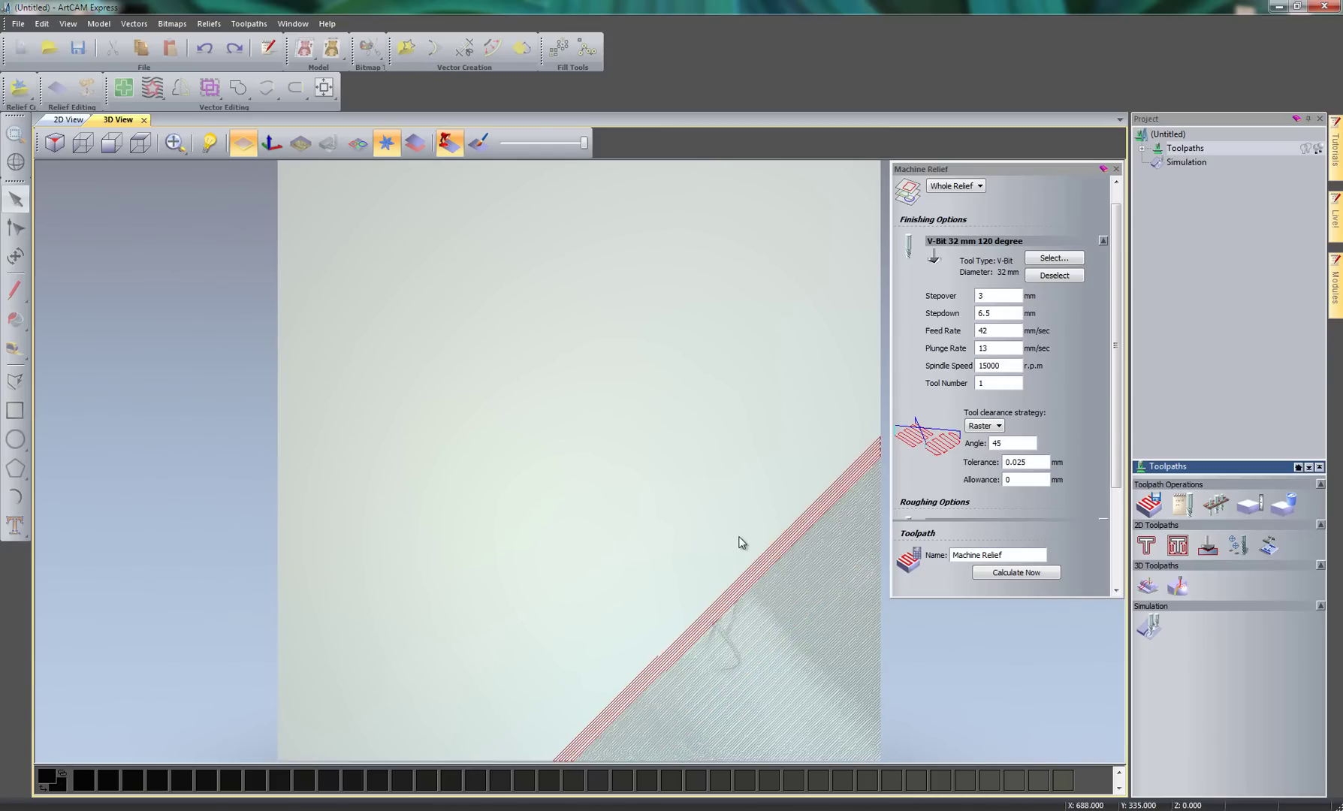
scroll(753, 636, "up", 6)
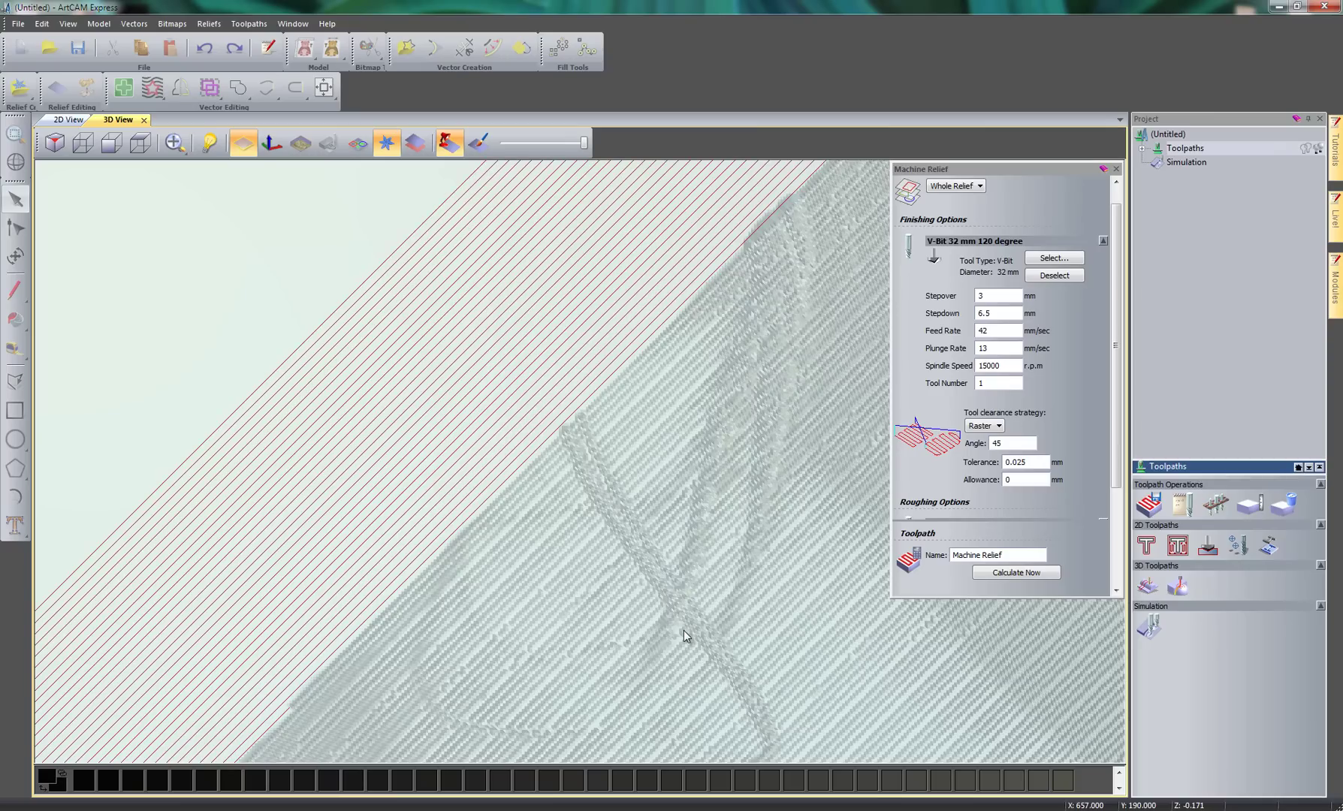
scroll(427, 518, "up", 3)
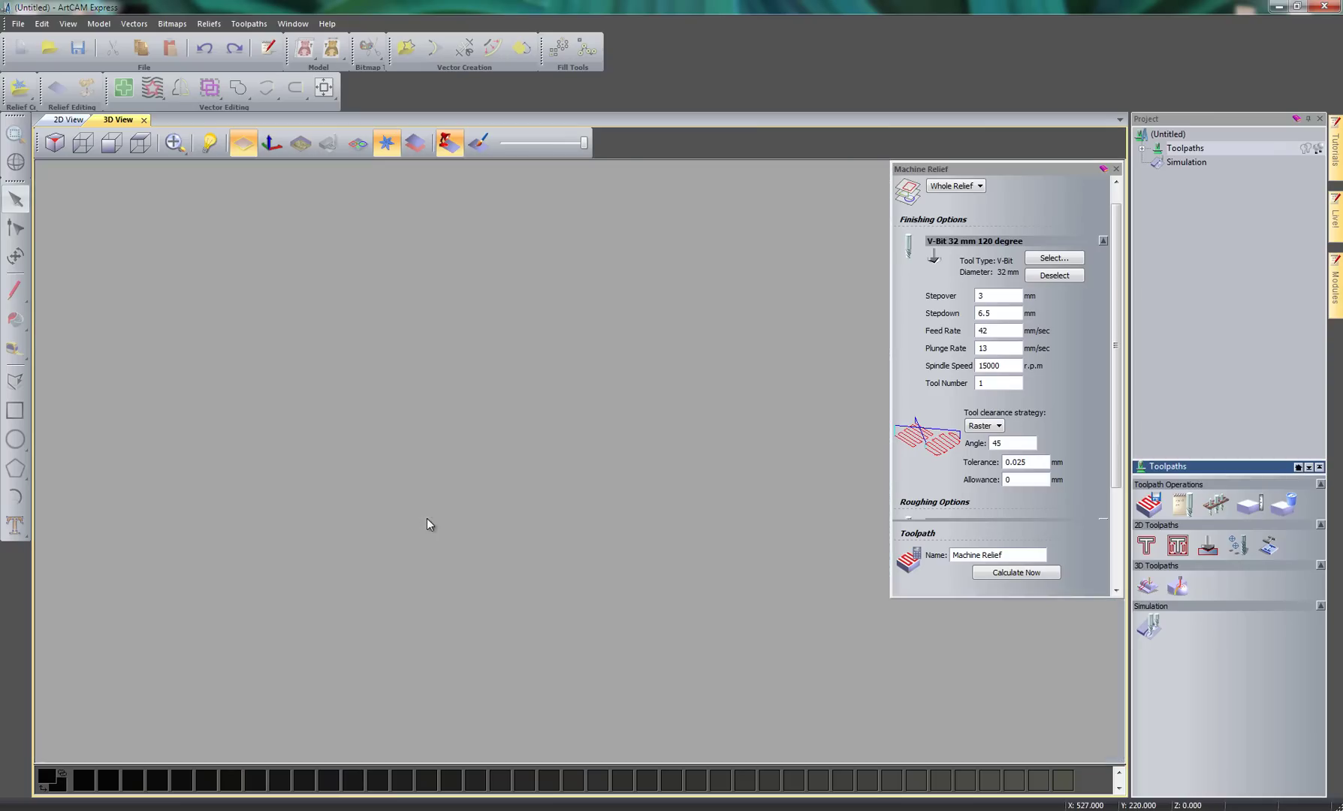
scroll(529, 579, "up", 2)
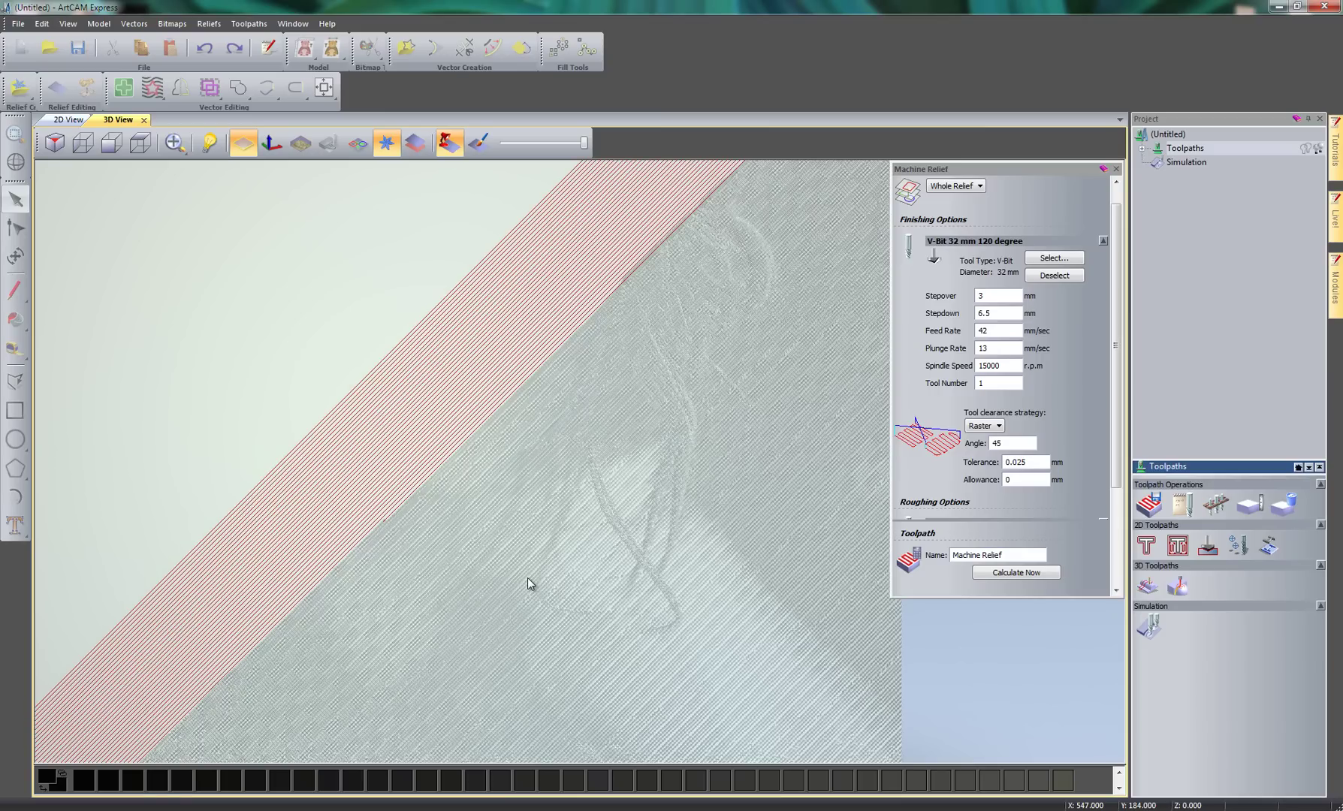
scroll(485, 556, "down", 2)
middle_click_drag(481, 534, 498, 567)
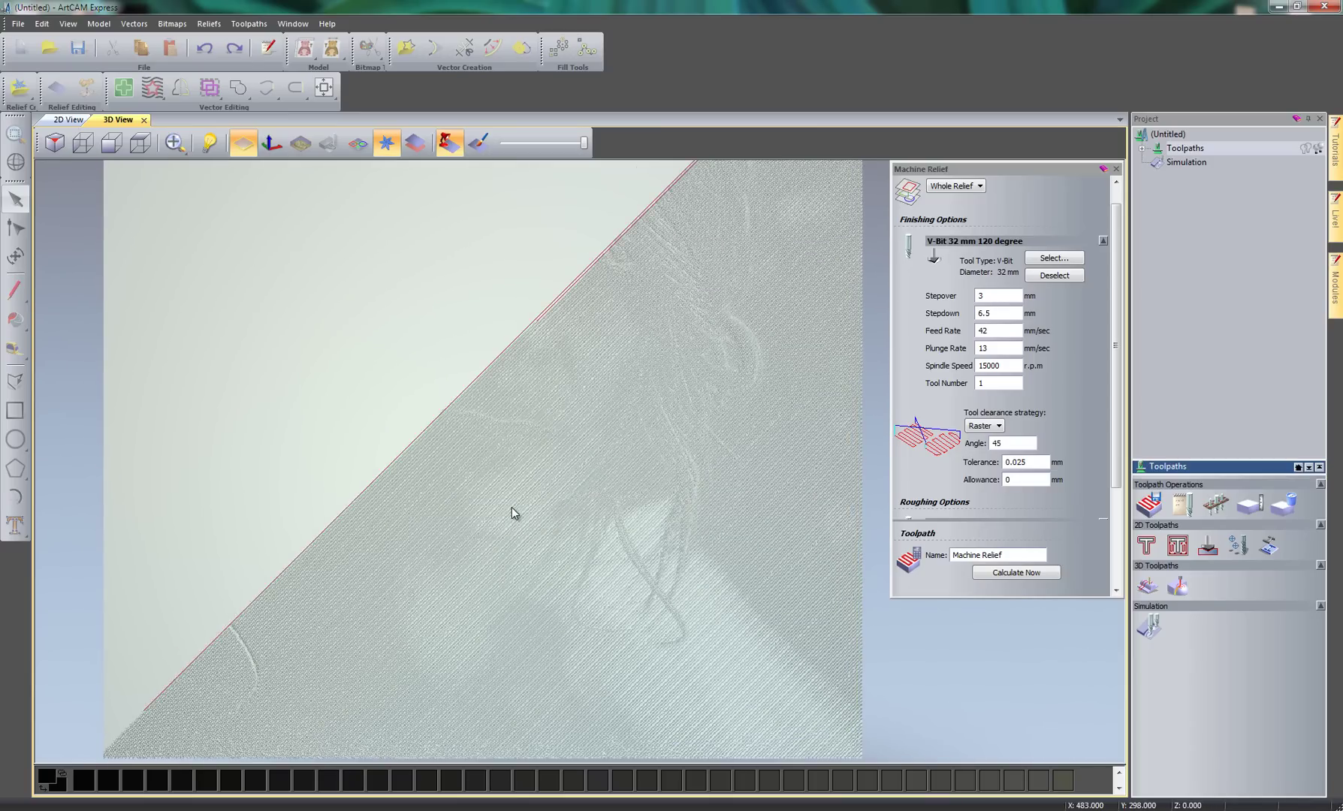
scroll(506, 445, "down", 2)
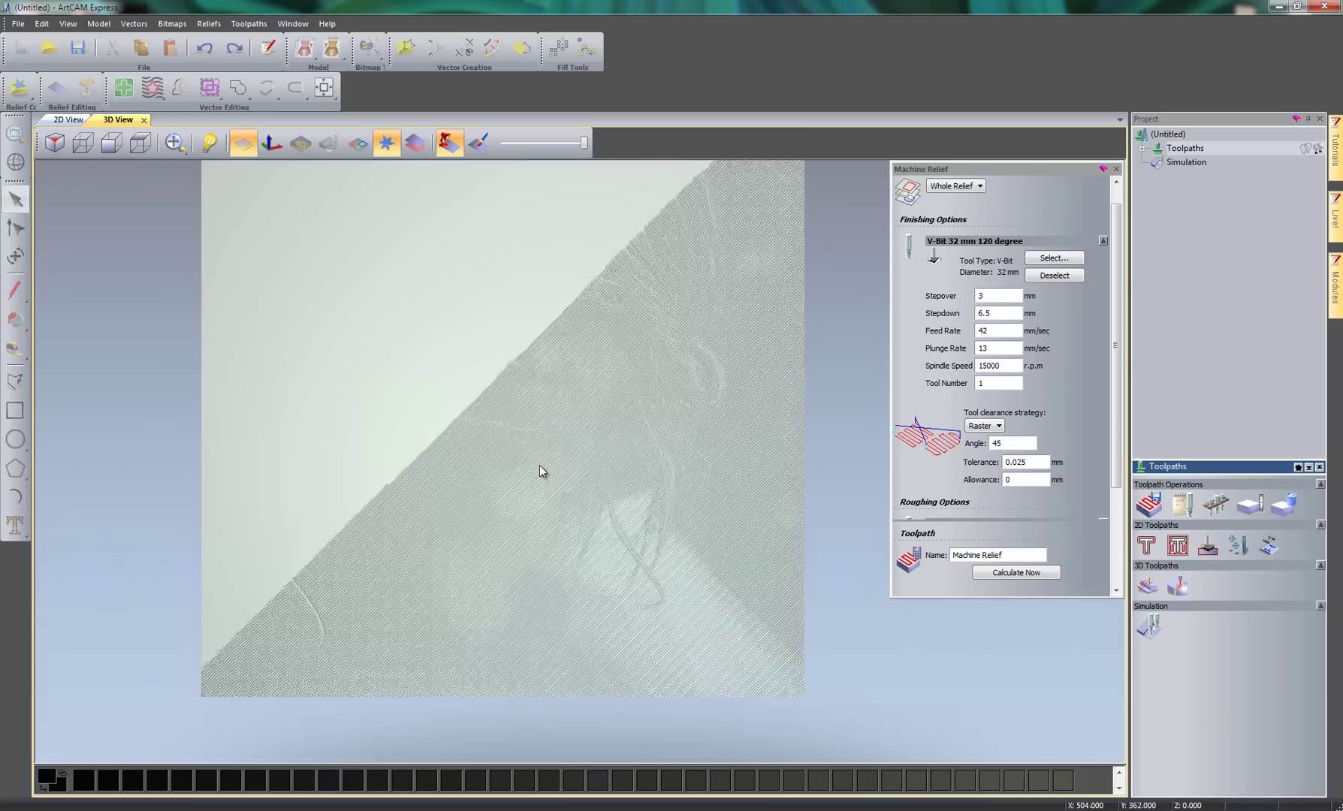
middle_click_drag(539, 465, 540, 516)
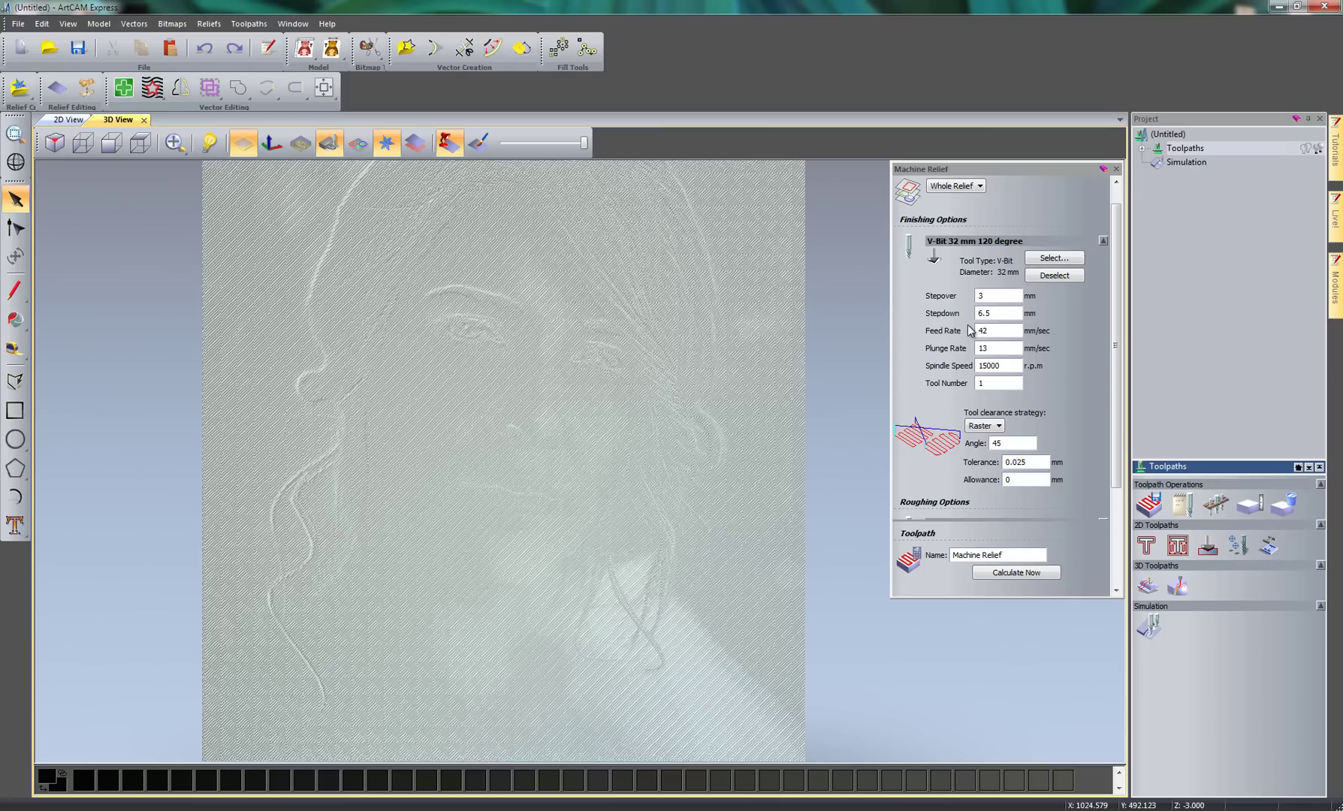
Set the finishing tool's stepover to 8 mm and recalculate the Machine Relief toolpath
double_click(1002, 296)
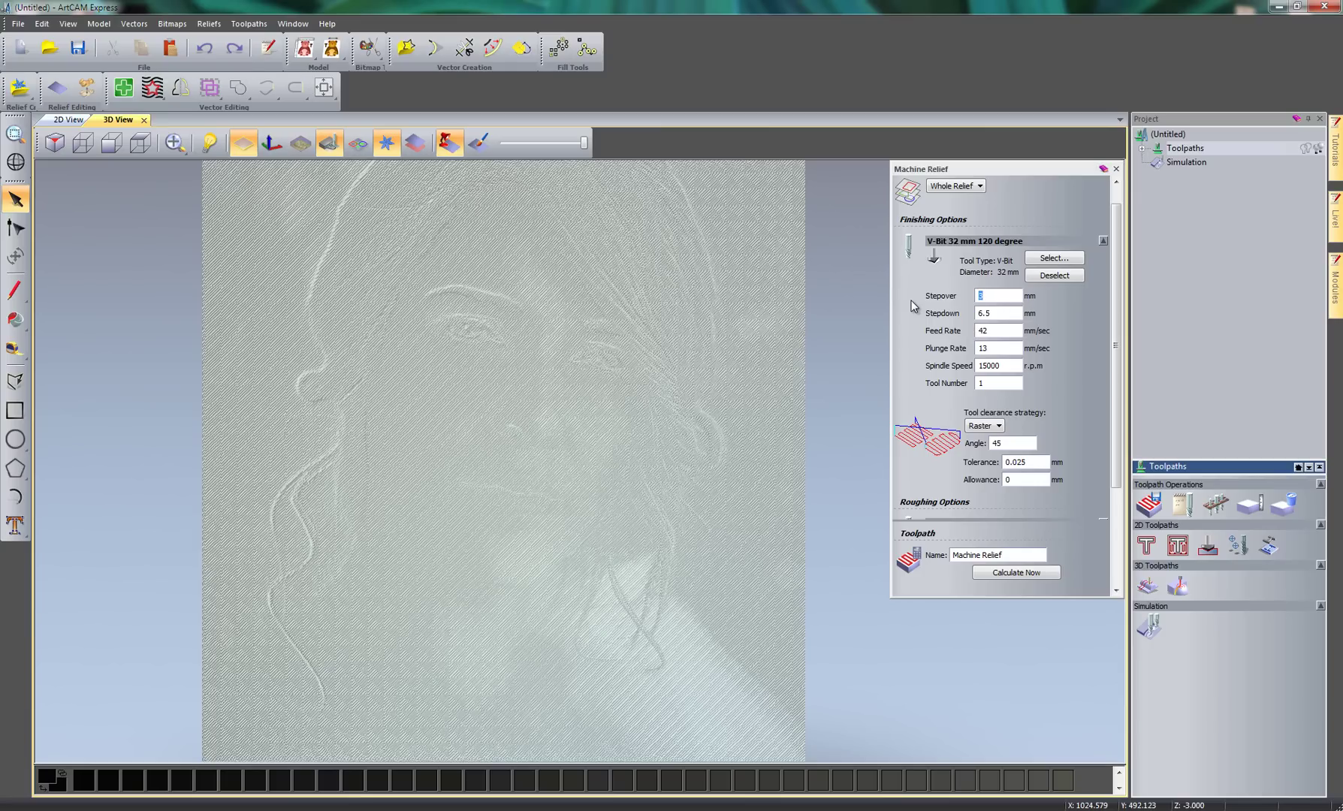
type("8")
left_click(1017, 573)
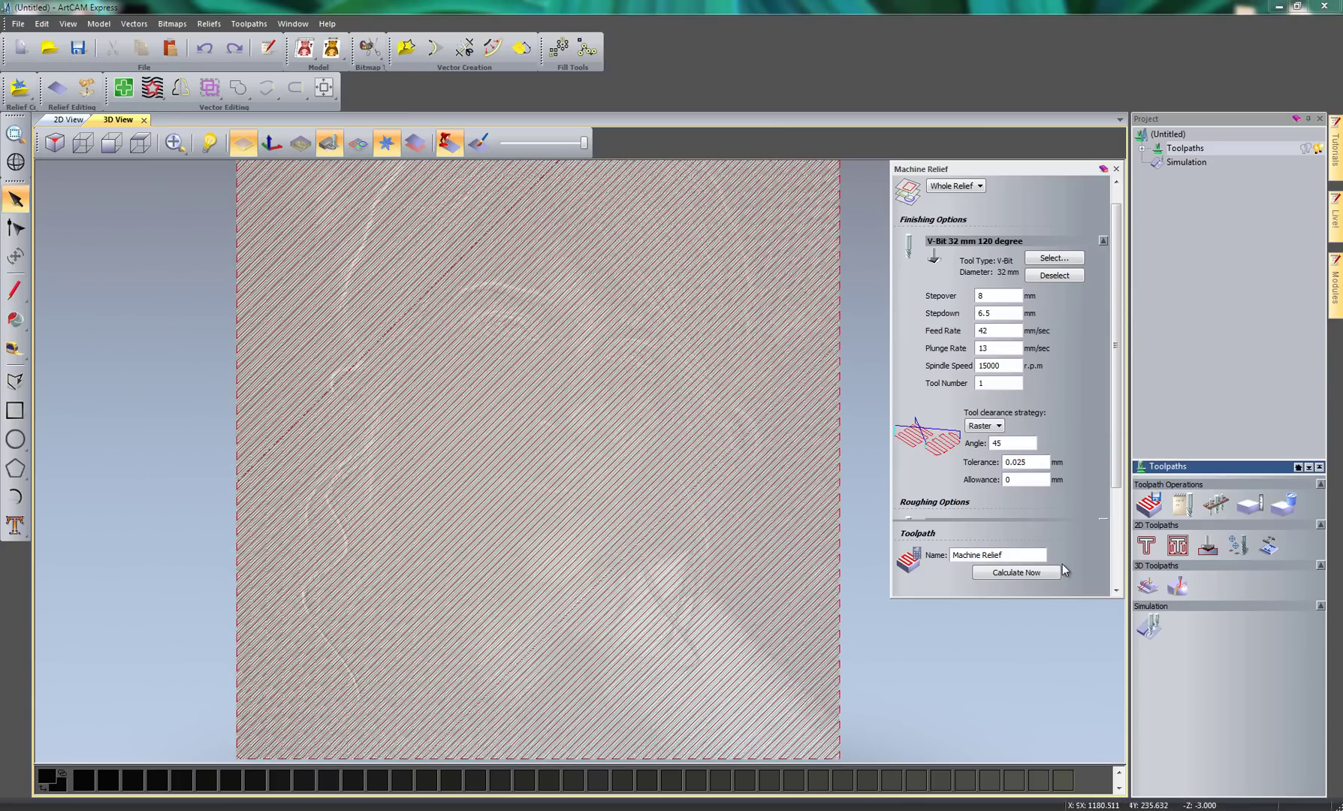
Reset the simulation and simulate all toolpaths with the 8 mm stepover
right_click(1187, 164)
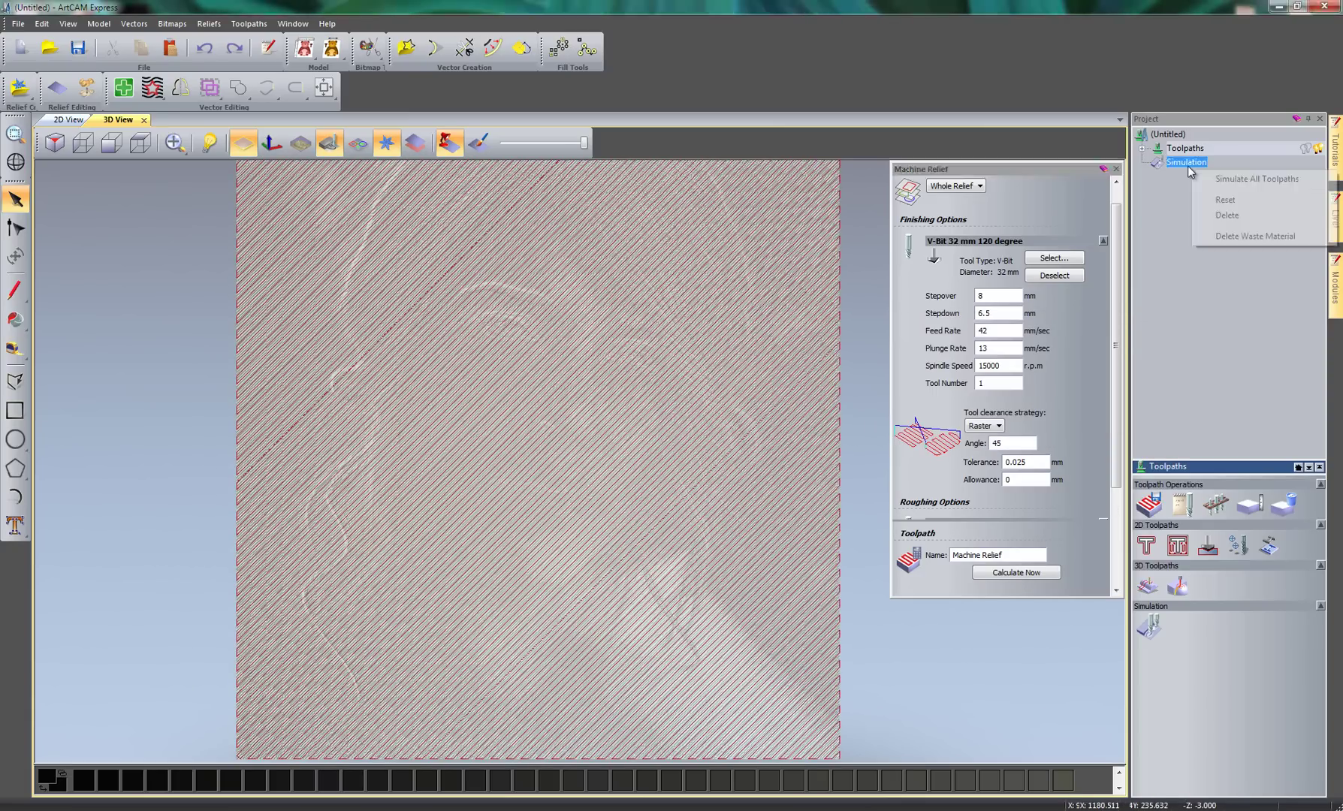
left_click(1220, 206)
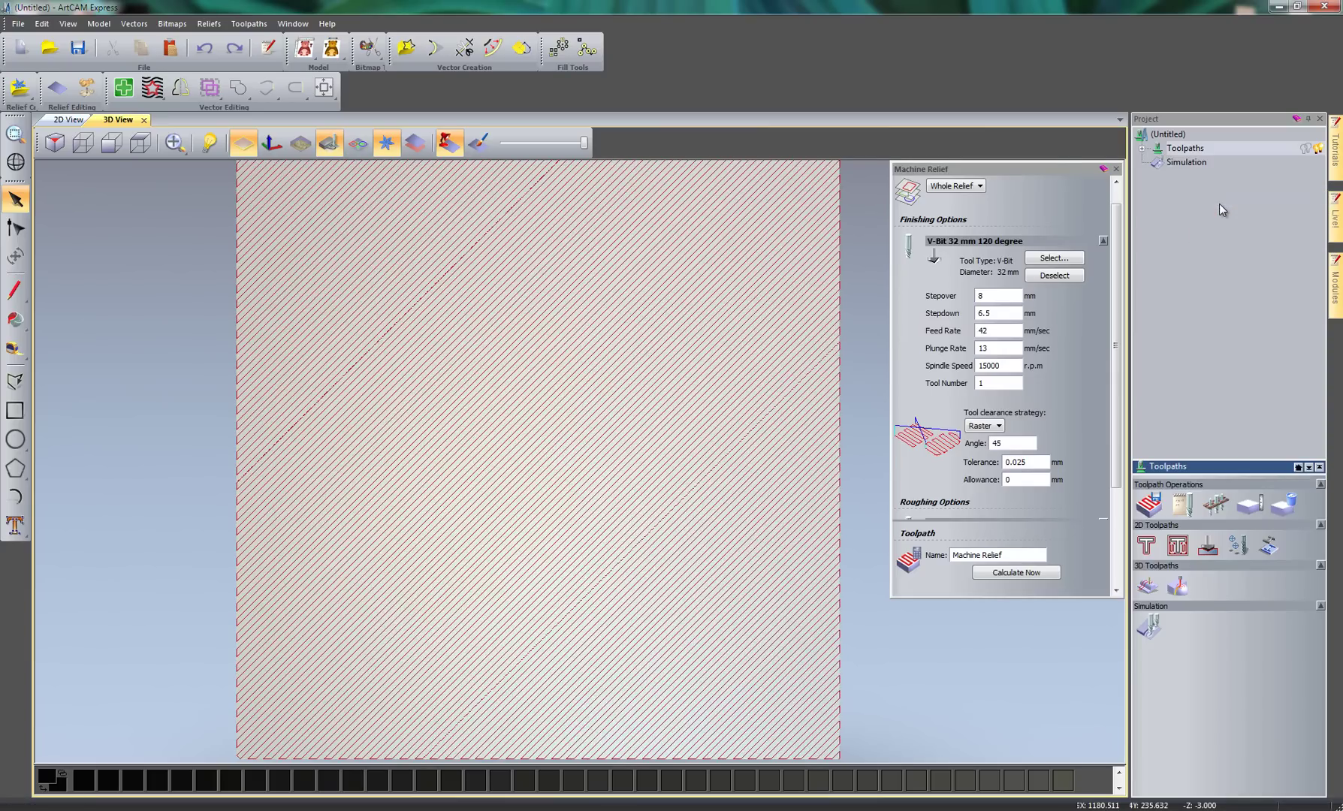
right_click(1172, 164)
left_click(1232, 173)
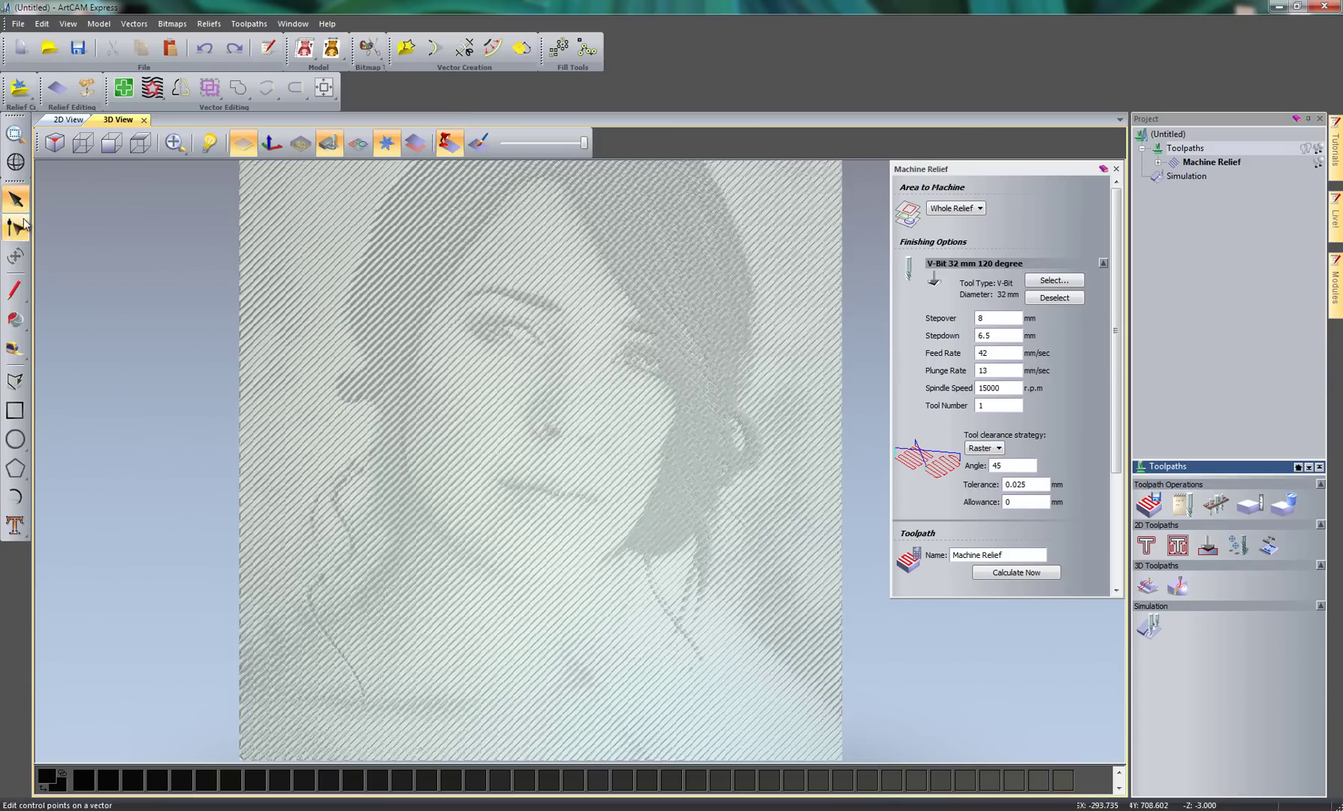
Show the portrait in the 2D view and fade its display to about half strength for tracing
left_click(62, 123)
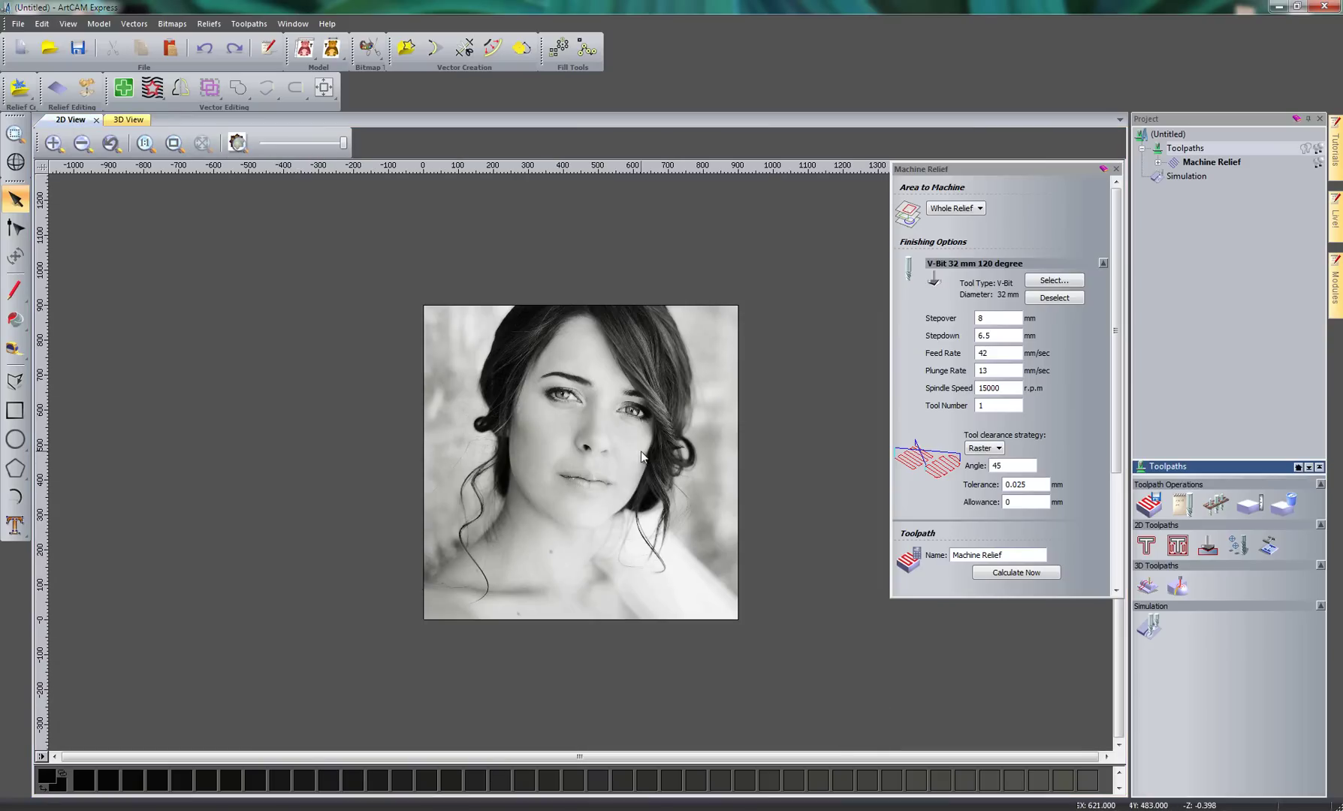
scroll(637, 448, "up", 2)
left_click_drag(340, 142, 292, 143)
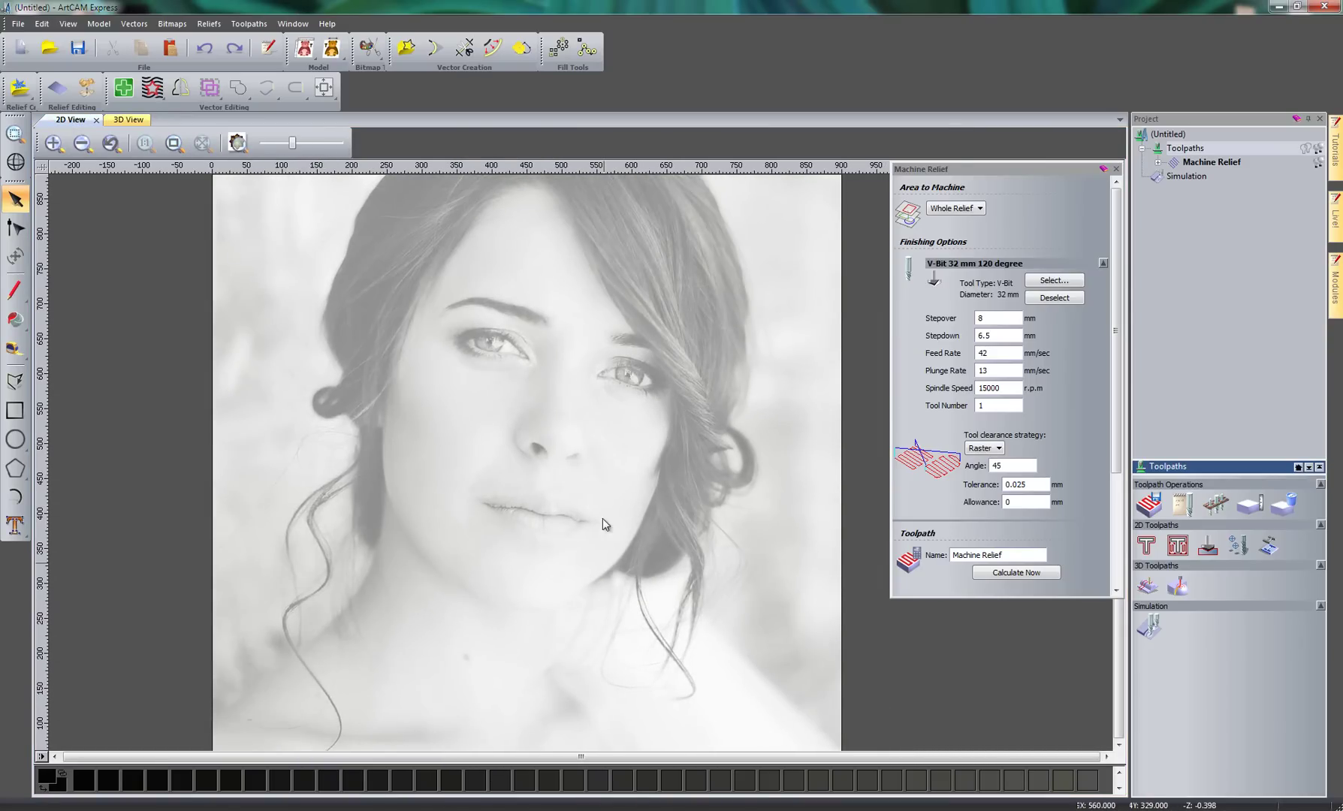
middle_click_drag(602, 518, 595, 394)
Start a polyline without smoothing just outside the photo's lower right corner and run it beneath the photo past its lower left corner
left_click(15, 381)
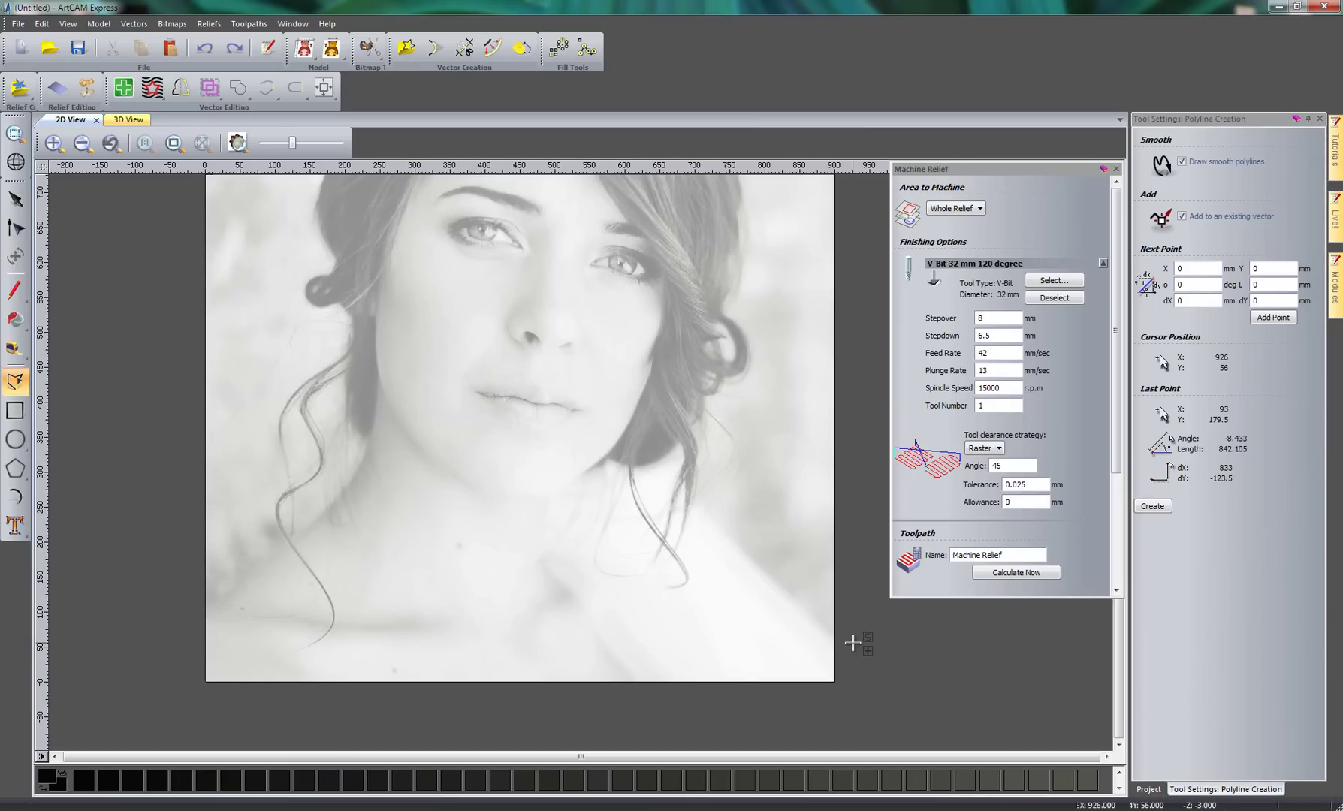
left_click(1182, 161)
left_click(858, 645)
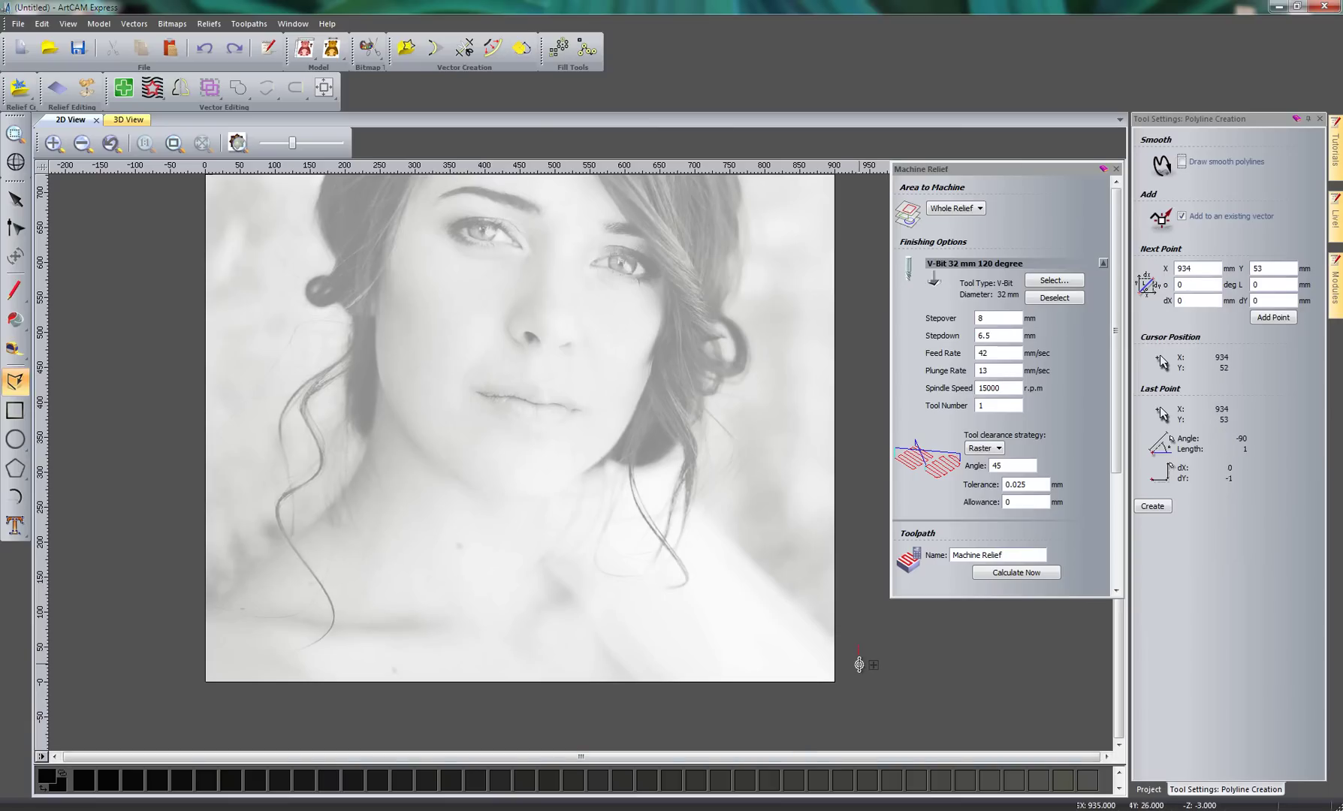
left_click(195, 694)
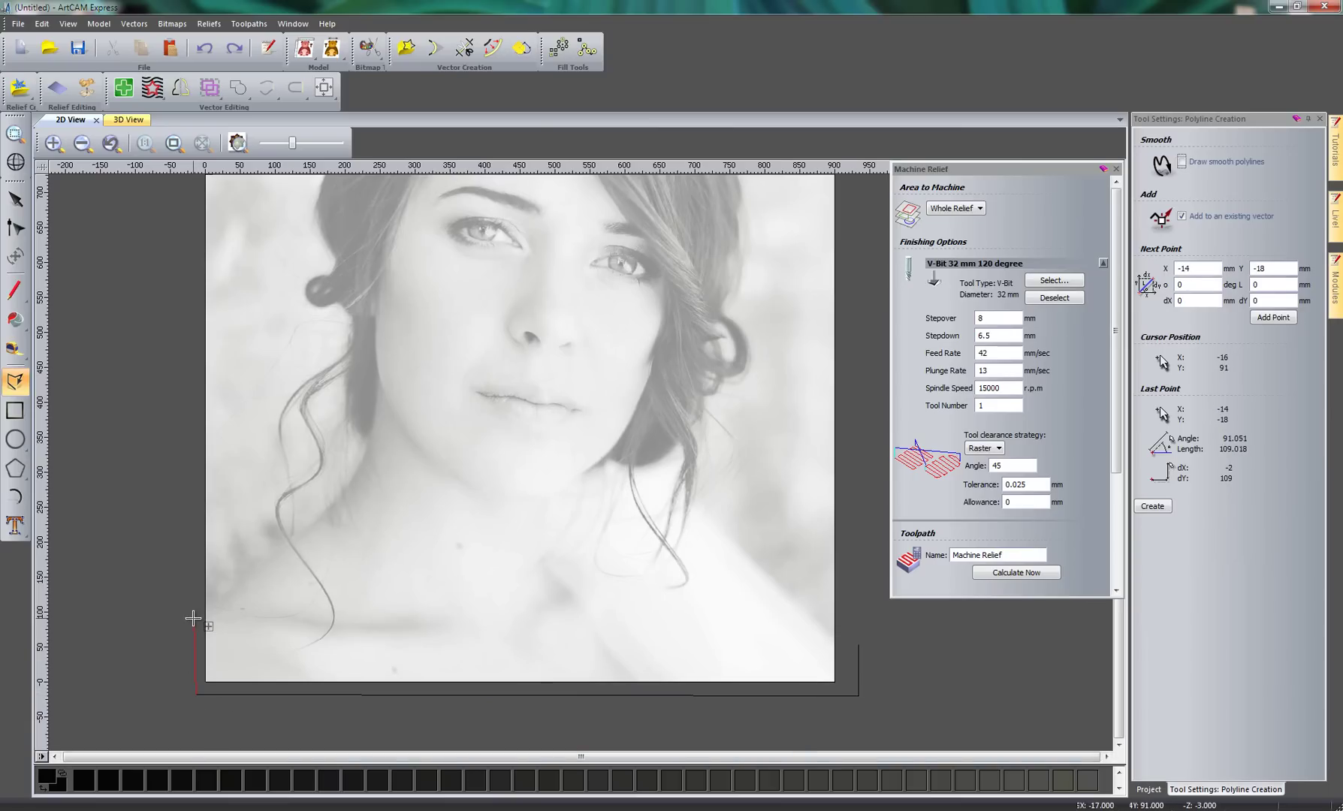
Turn on smooth polylines and trace the shoulder from the photo's left edge up to the loose hair strand
left_click(1182, 161)
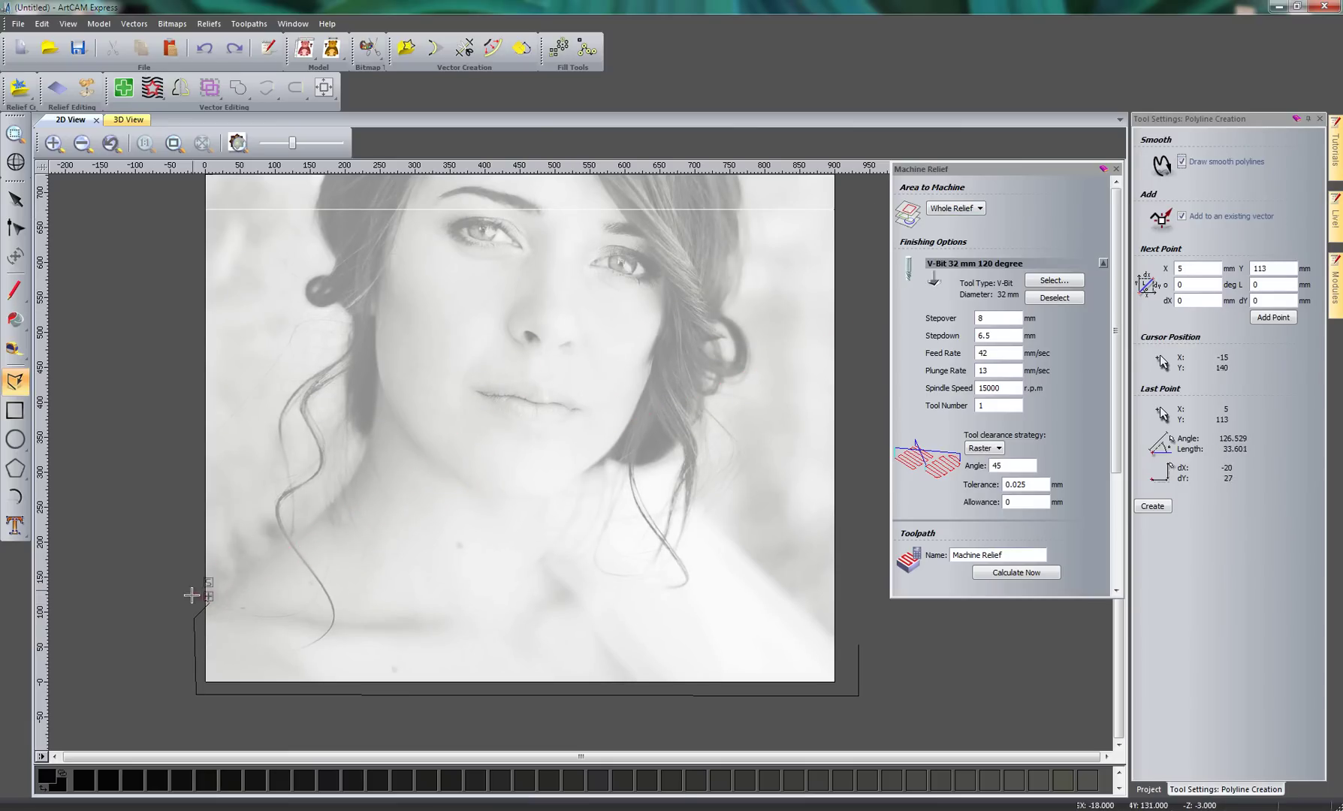
left_click(230, 586)
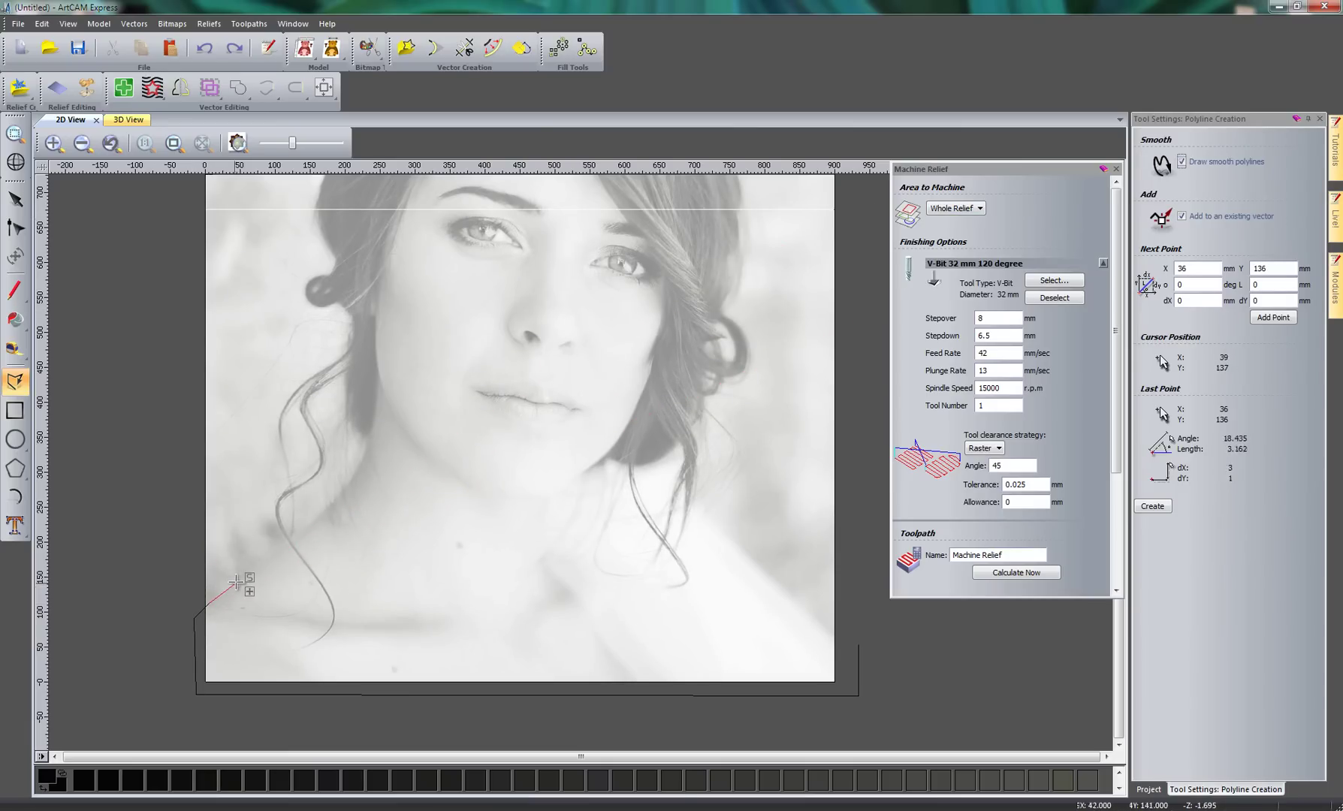
left_click(272, 556)
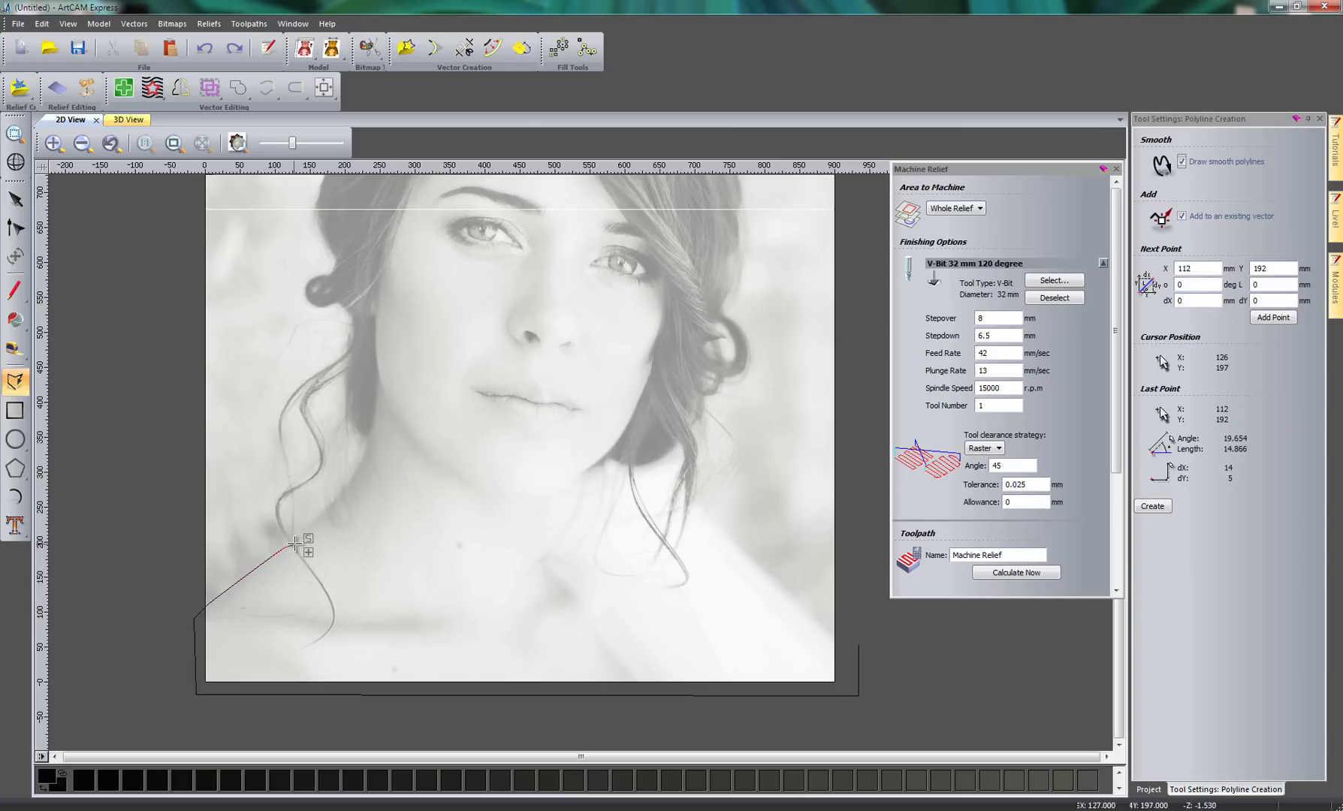
Trace the polyline upward along the outer edge of the wavy hair strand to just below the hair bun
scroll(292, 539, "up", 5)
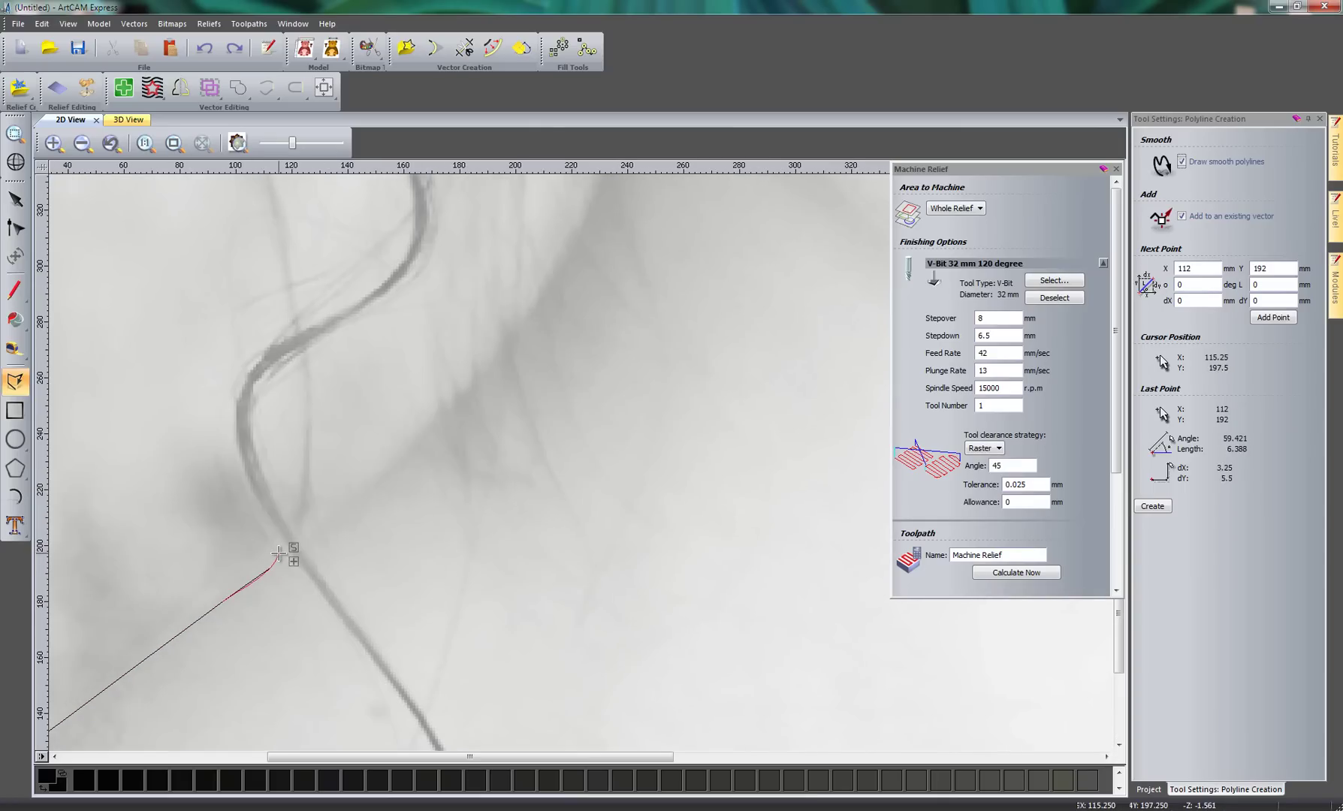
left_click(267, 526)
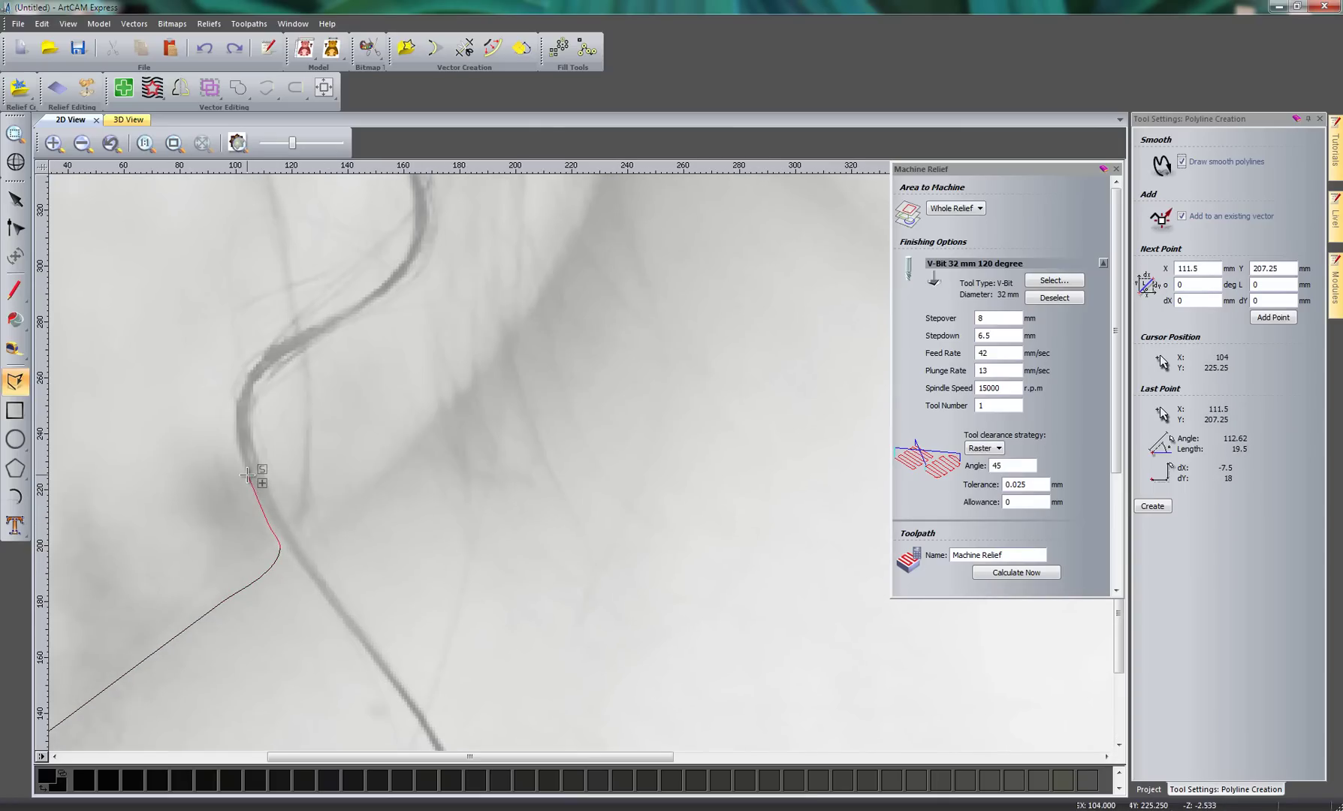
left_click(234, 424)
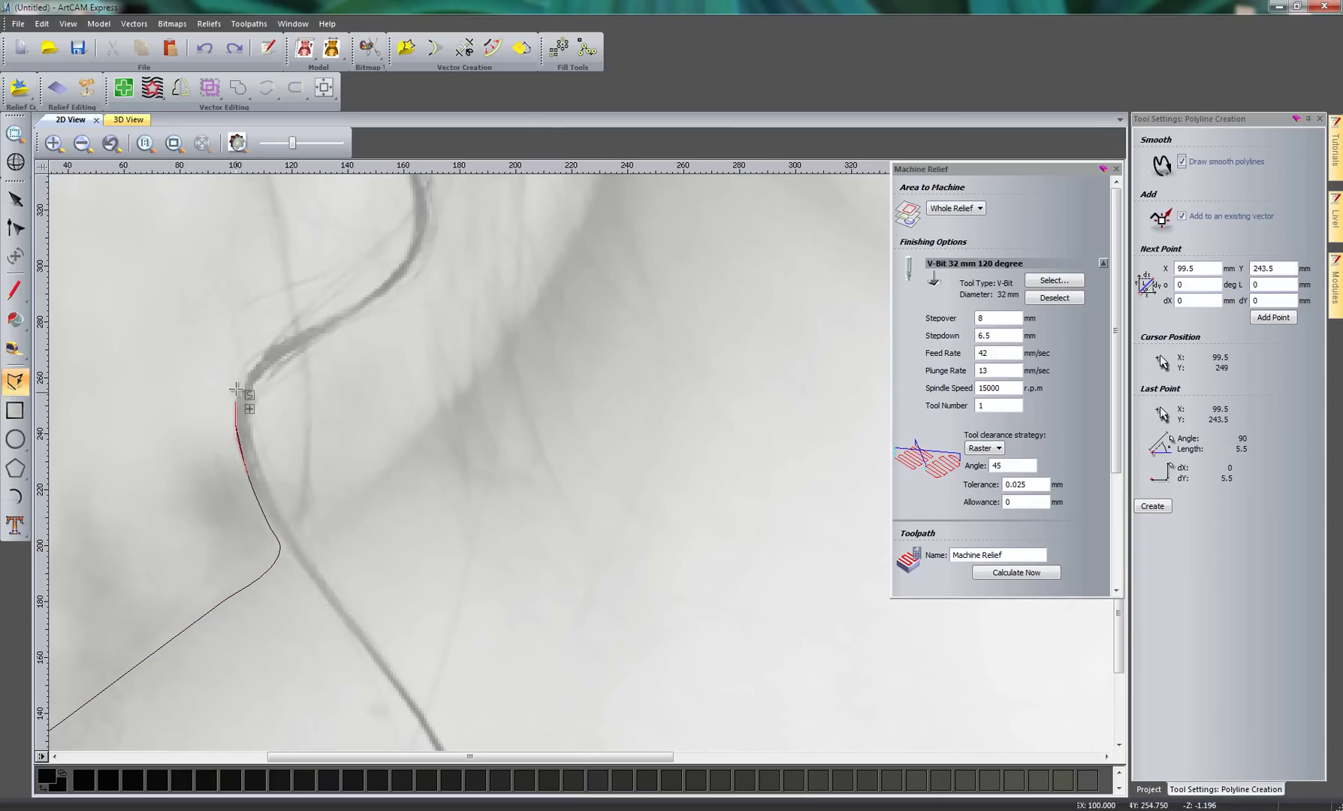
left_click(280, 339)
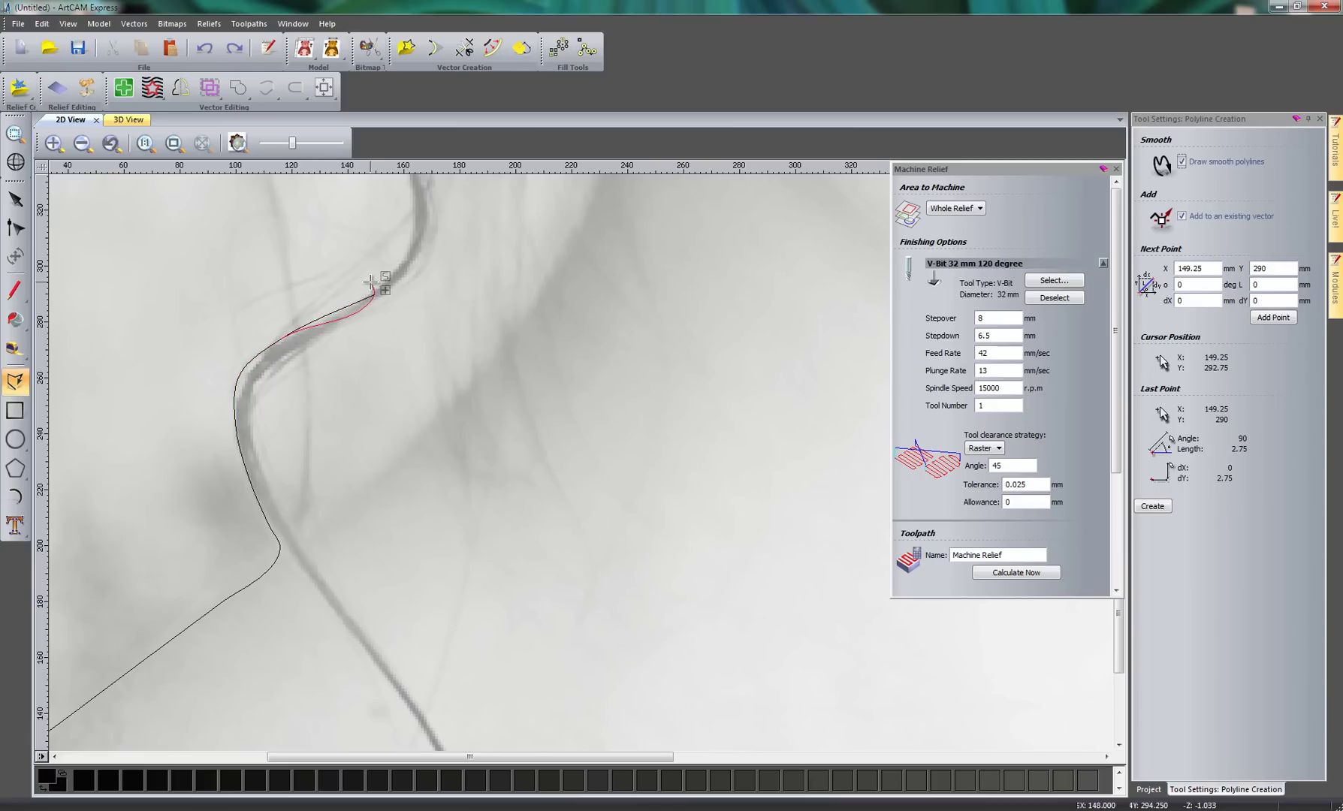
left_click(408, 236)
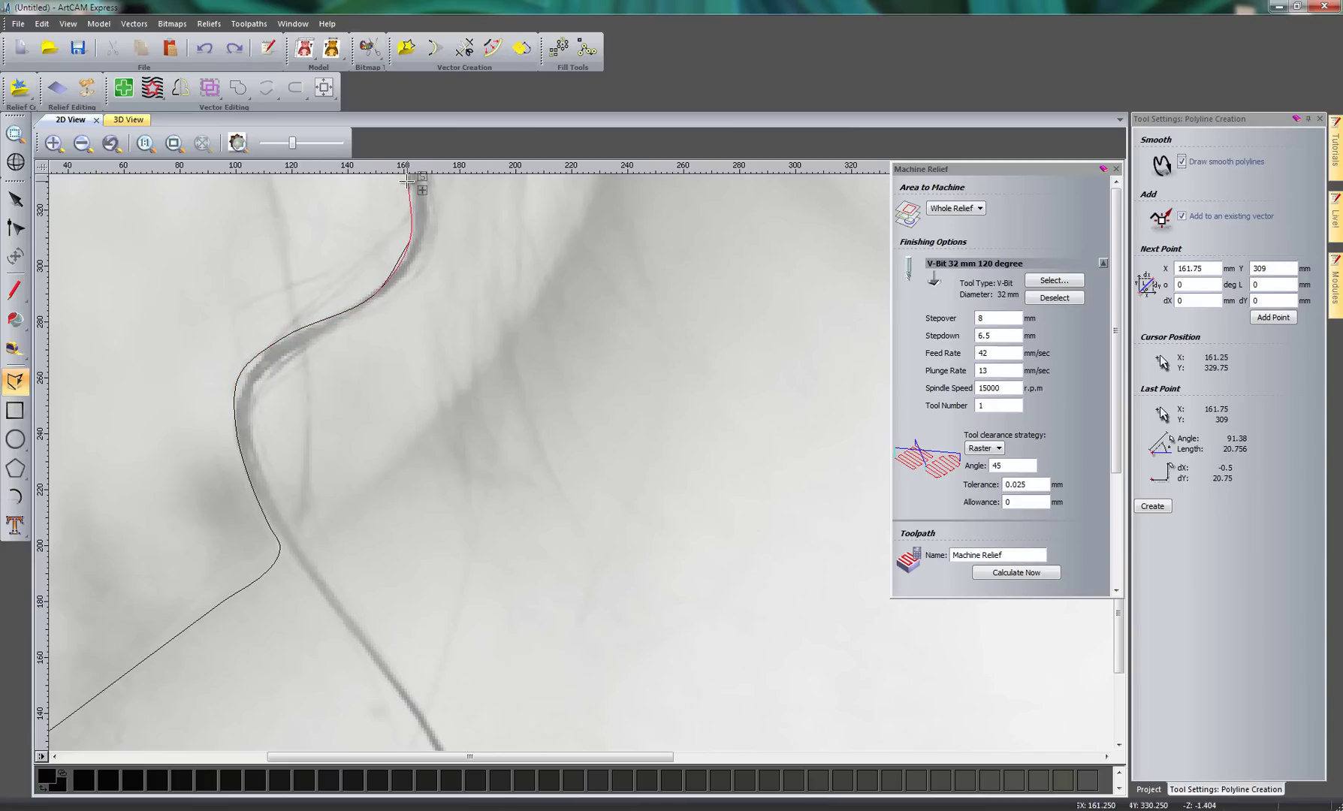
left_click(406, 180)
scroll(366, 234, "down", 2)
scroll(519, 338, "up", 2)
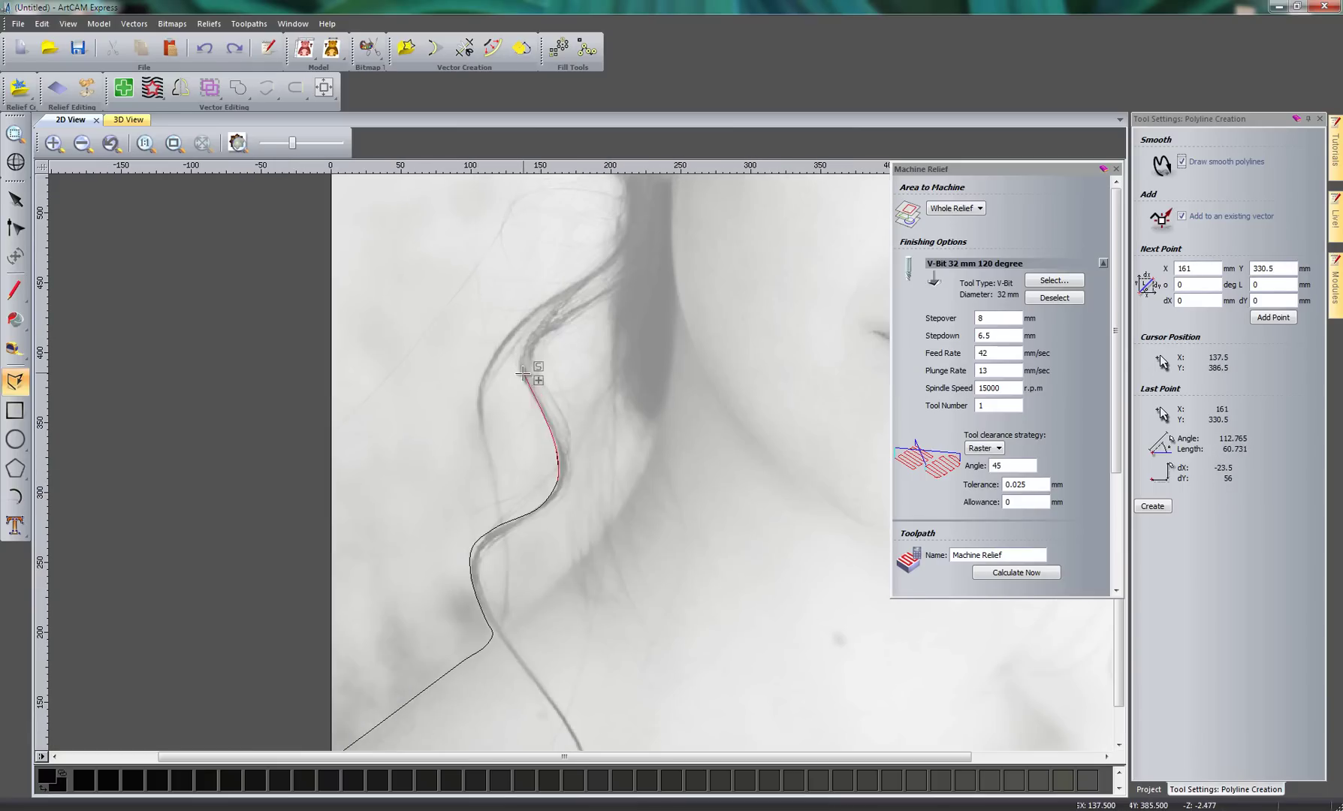
left_click(518, 347)
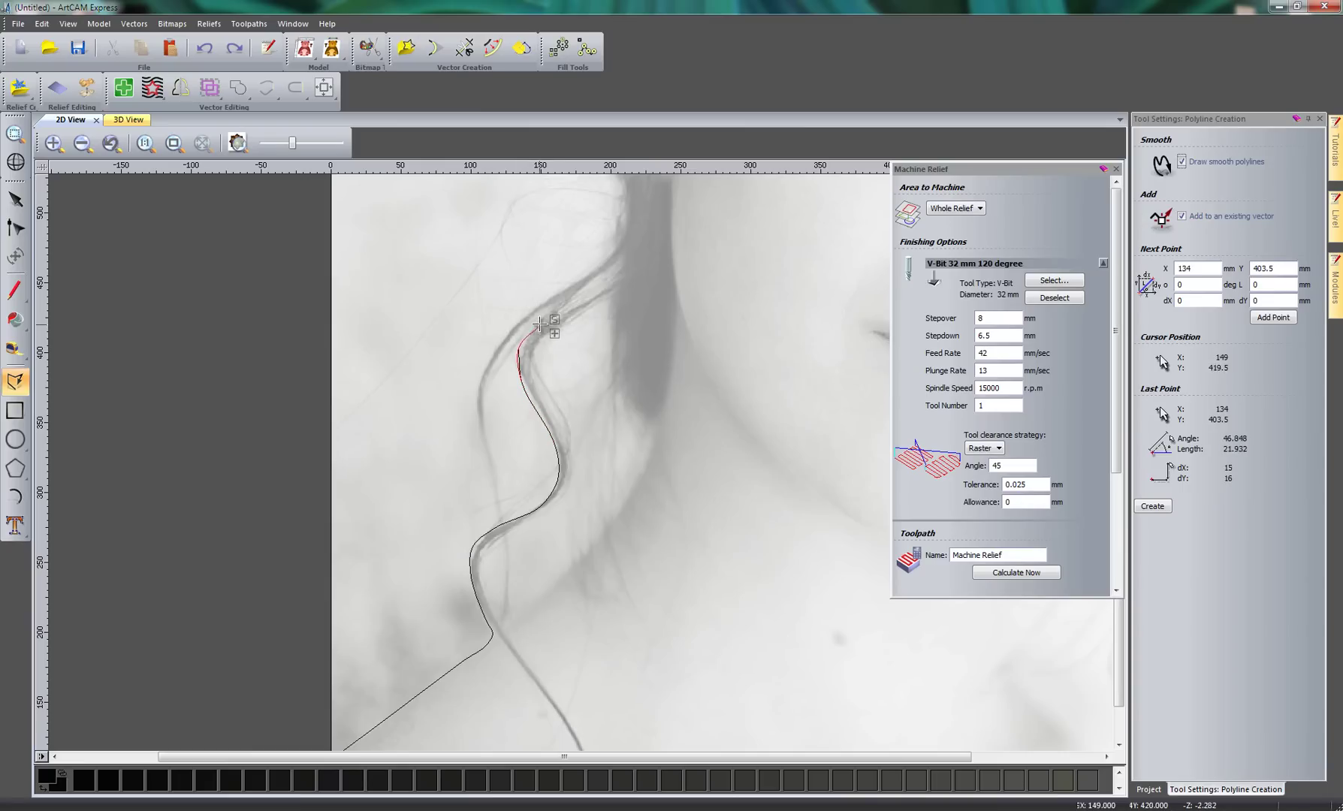
left_click(620, 210)
Continue the smooth polyline from the top of the wavy strand around the outside of the left hair bun to the hair above it
scroll(571, 195, "down", 2)
scroll(603, 345, "up", 2)
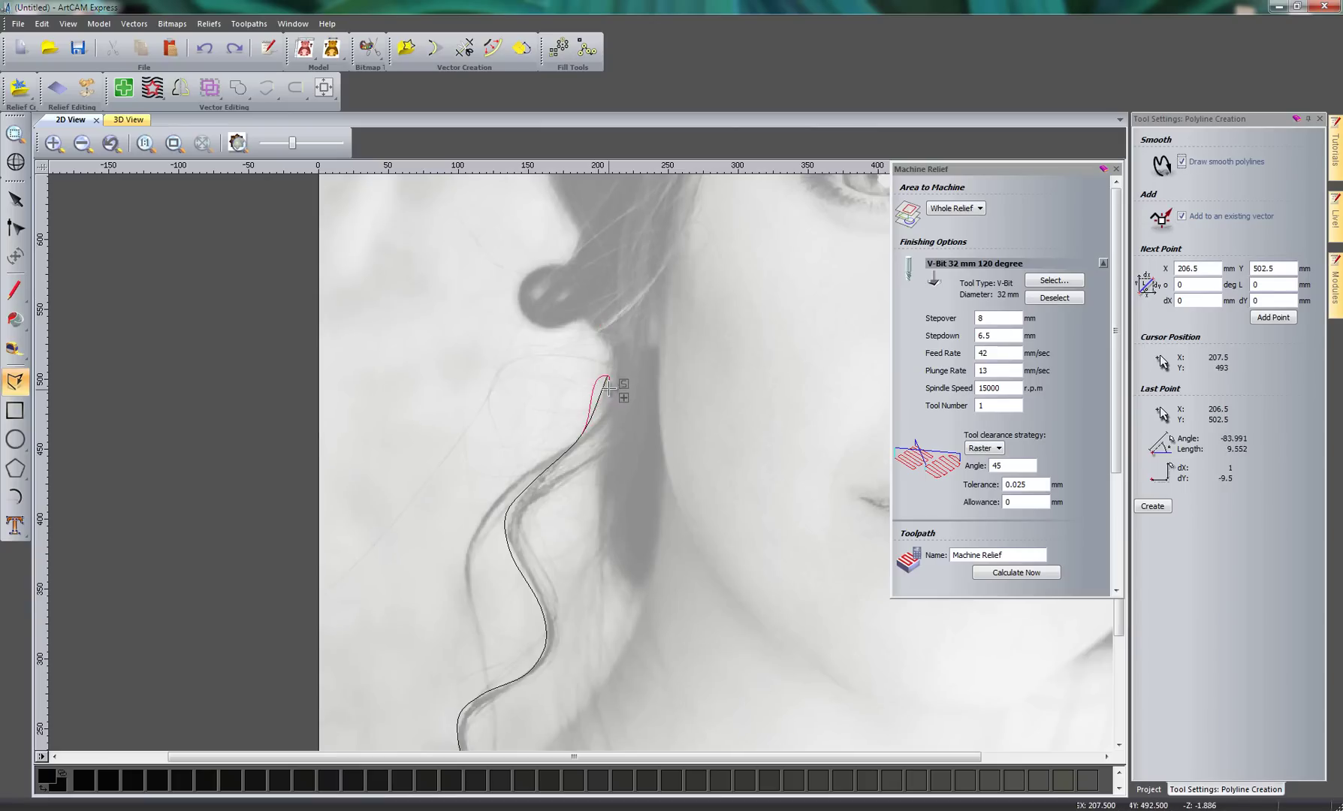
left_click(602, 341)
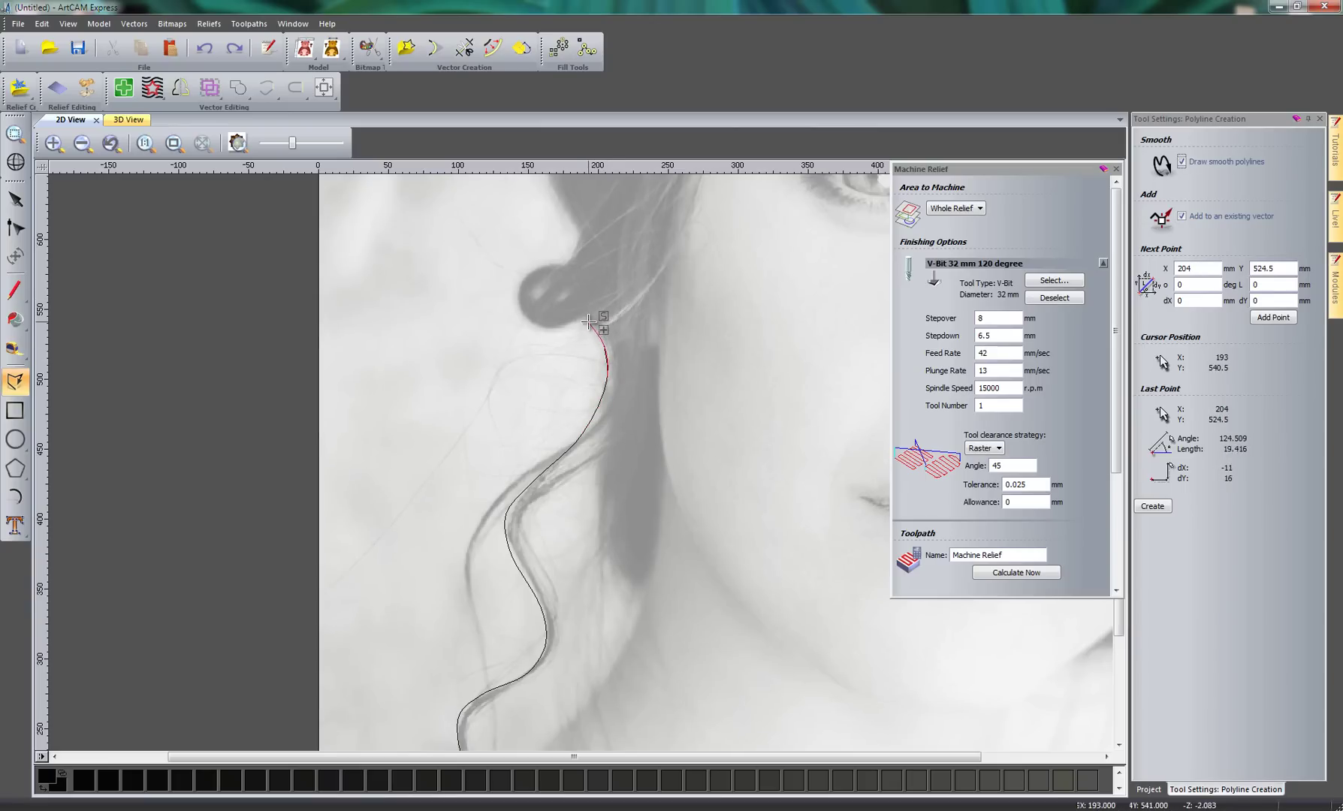
left_click(574, 321)
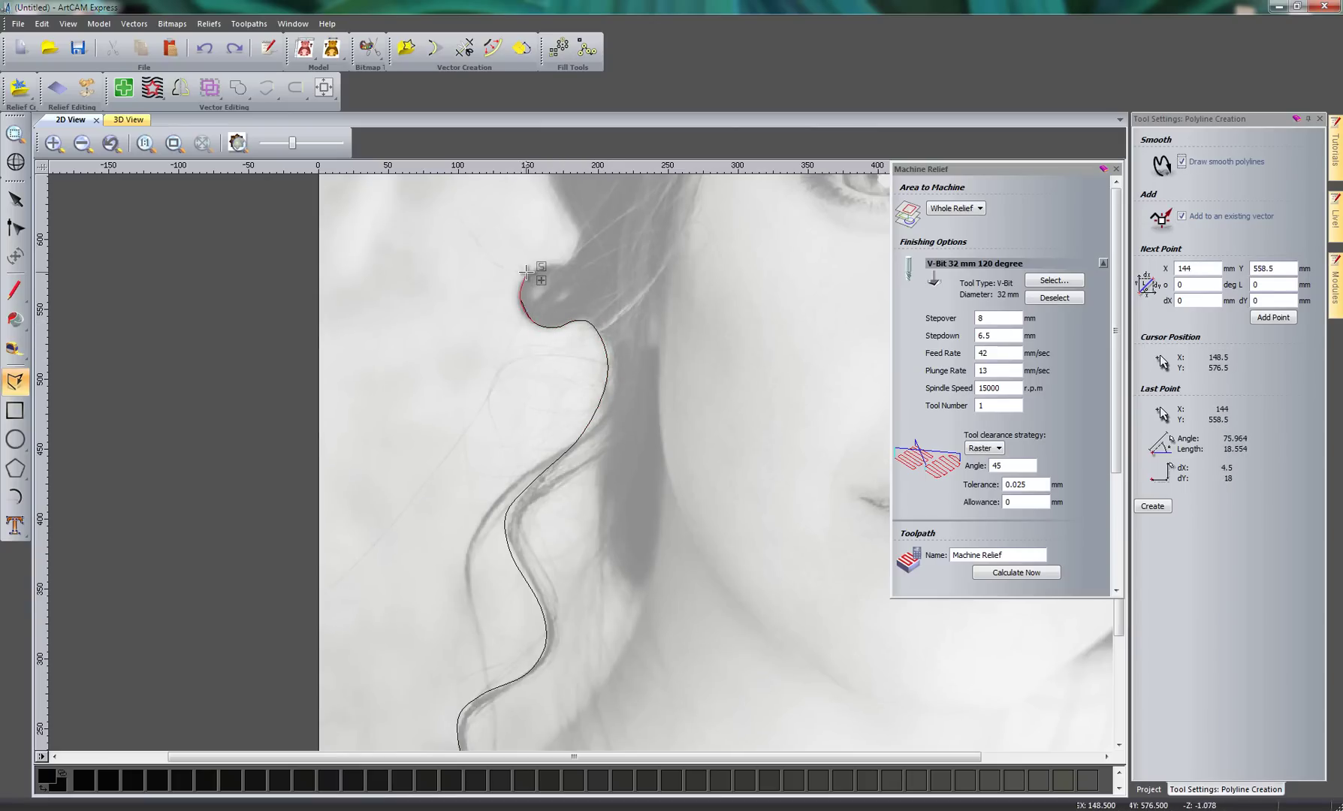
left_click(557, 263)
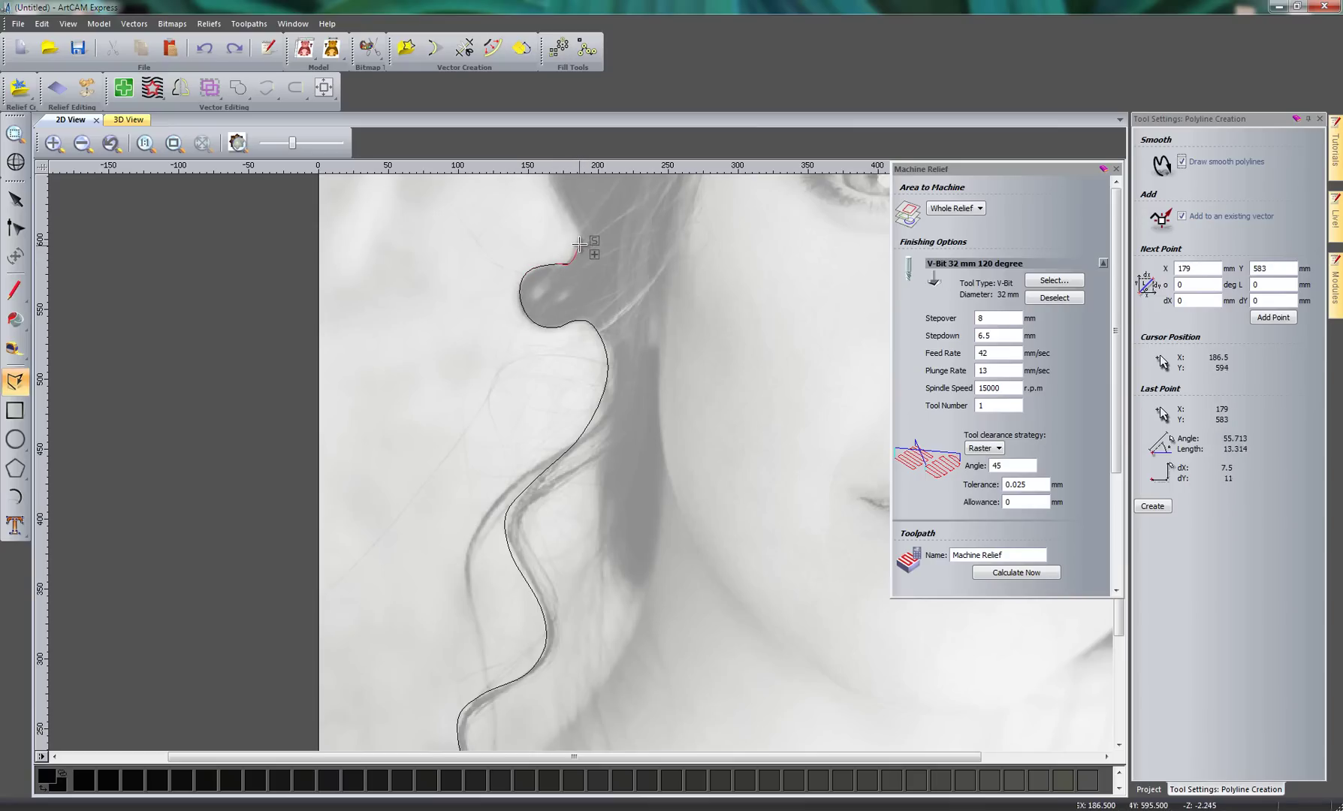
left_click(579, 237)
left_click(558, 197)
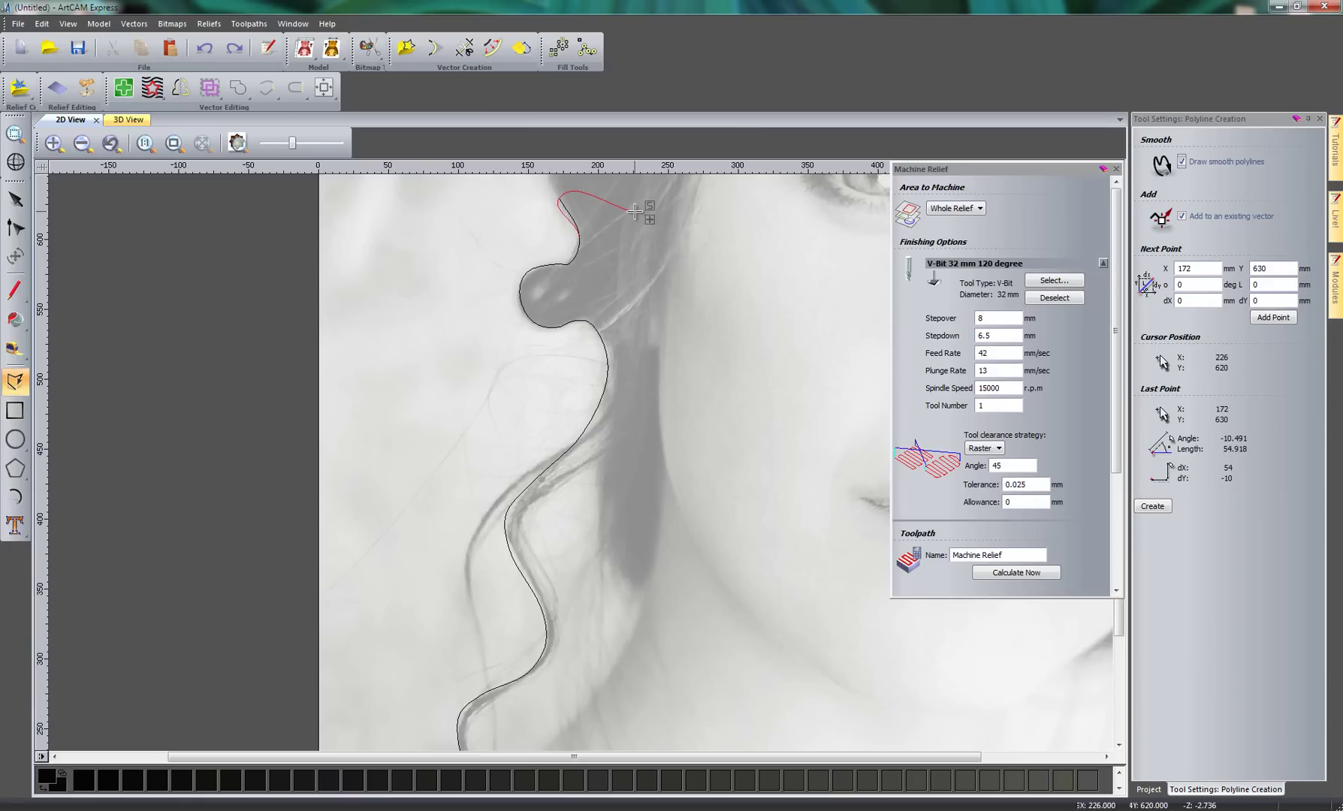
Trace the hair's left outer edge from above the bun up to just past the photo's upper edge
mouse_move(635, 212)
middle_mouse_down()
mouse_move(624, 309)
mouse_move(515, 540)
mouse_move(380, 576)
middle_mouse_up()
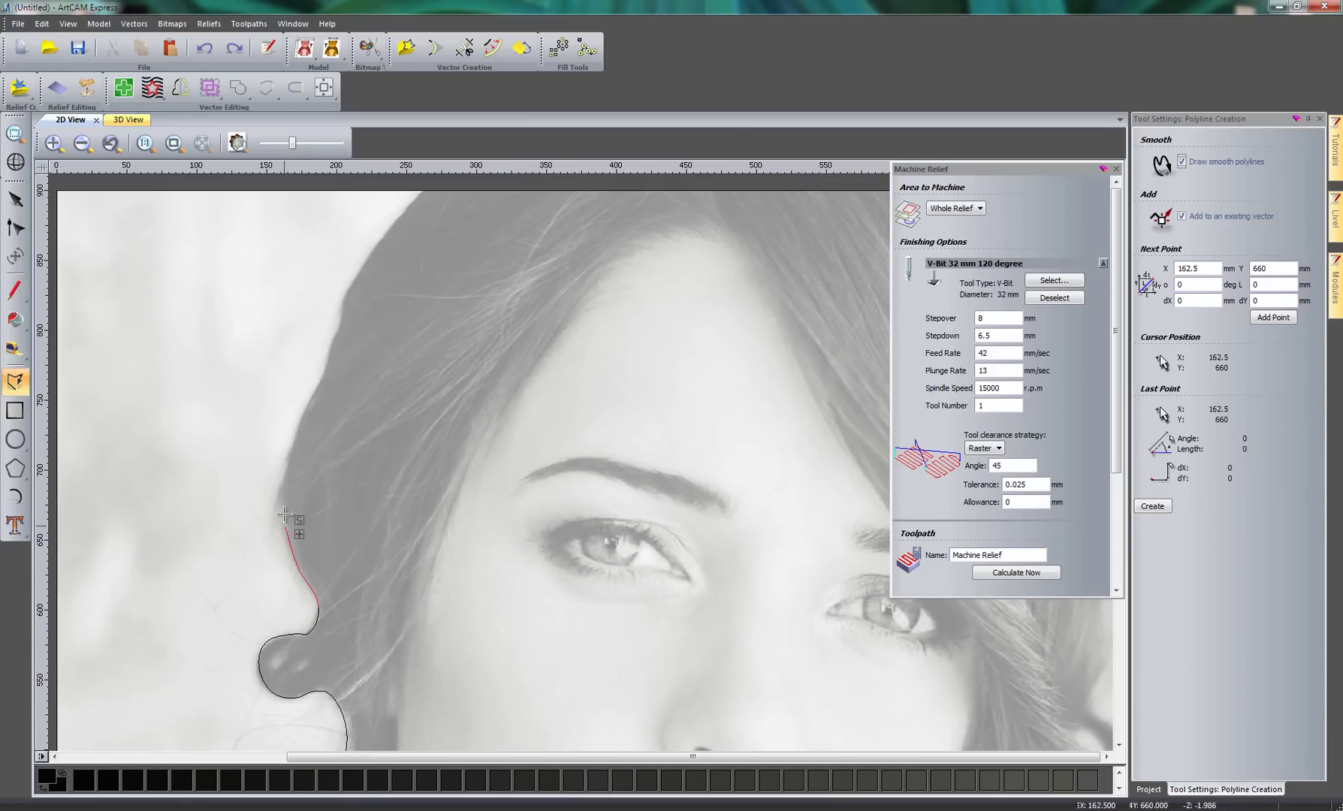
left_click(305, 404)
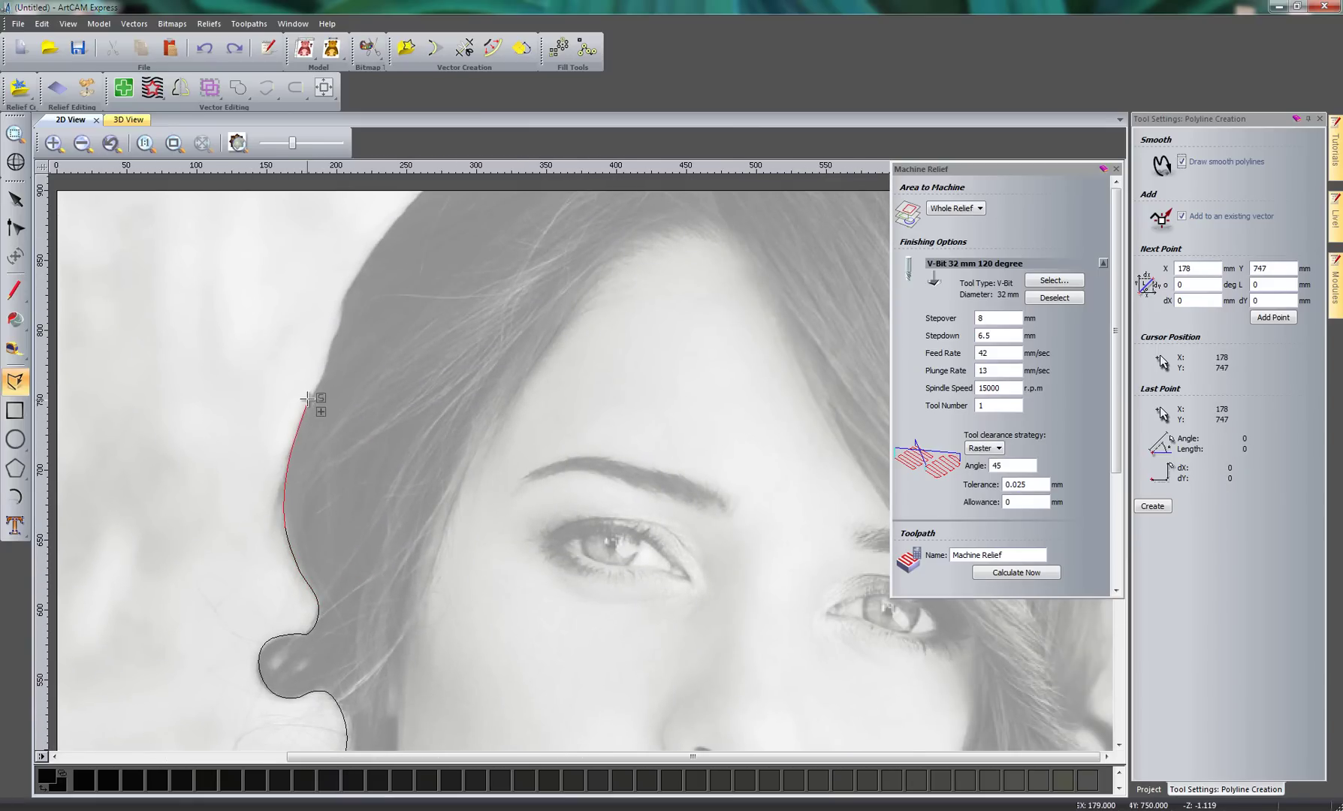
left_click(331, 345)
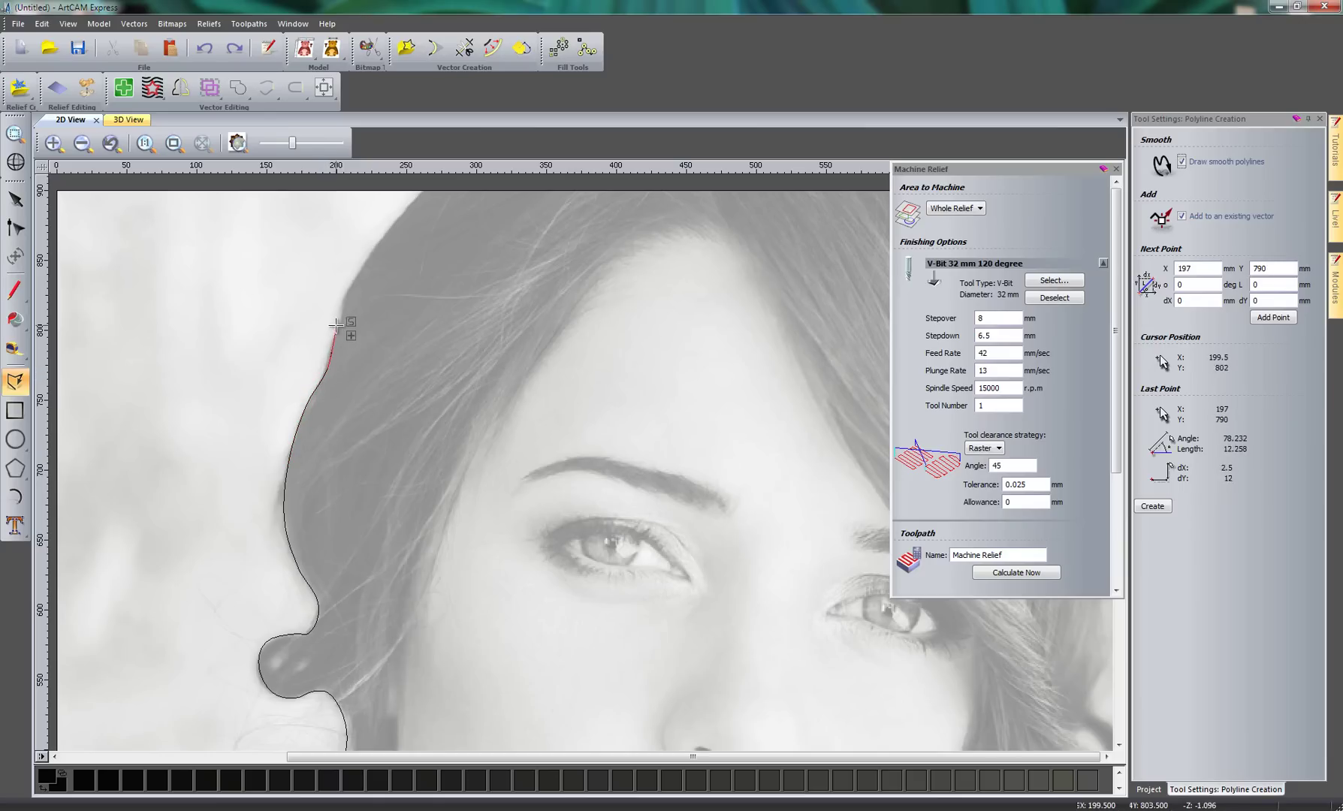
left_click(380, 235)
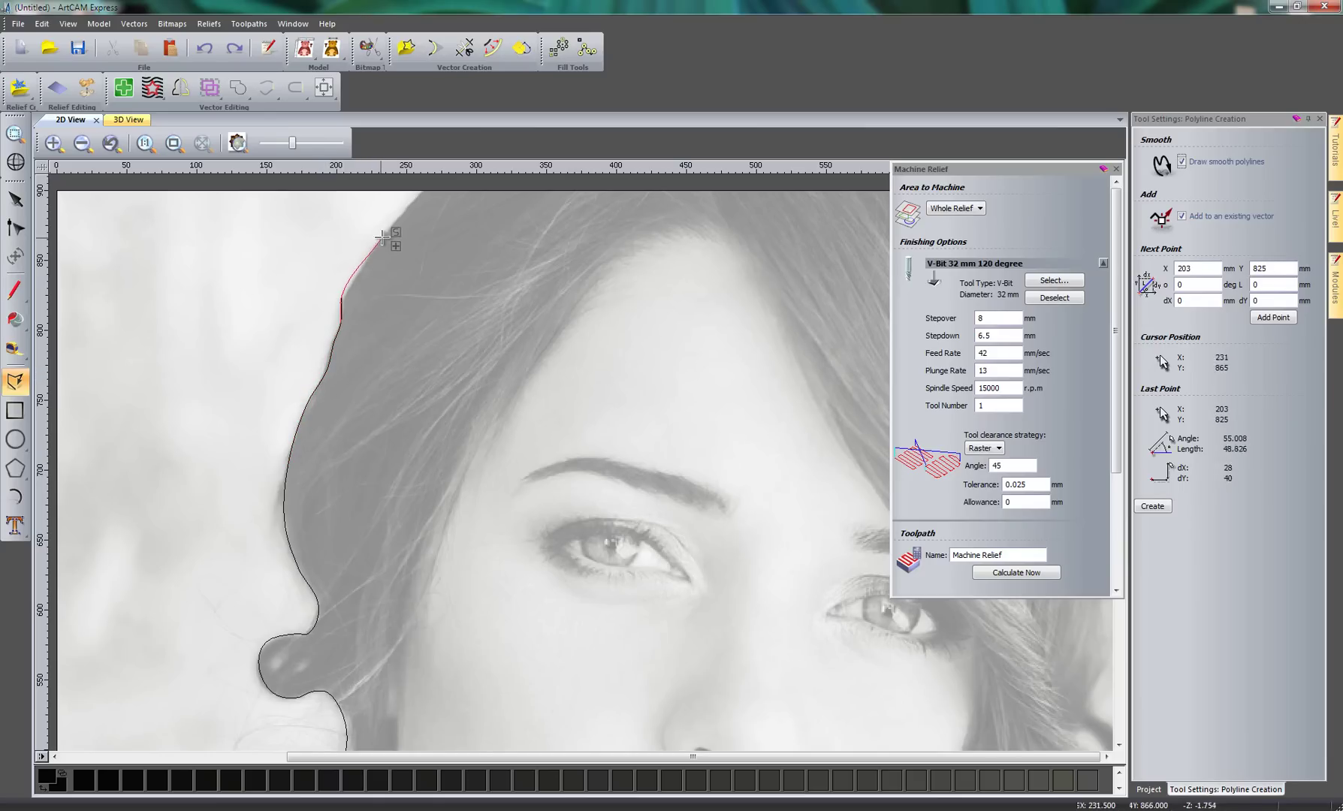
left_click(431, 187)
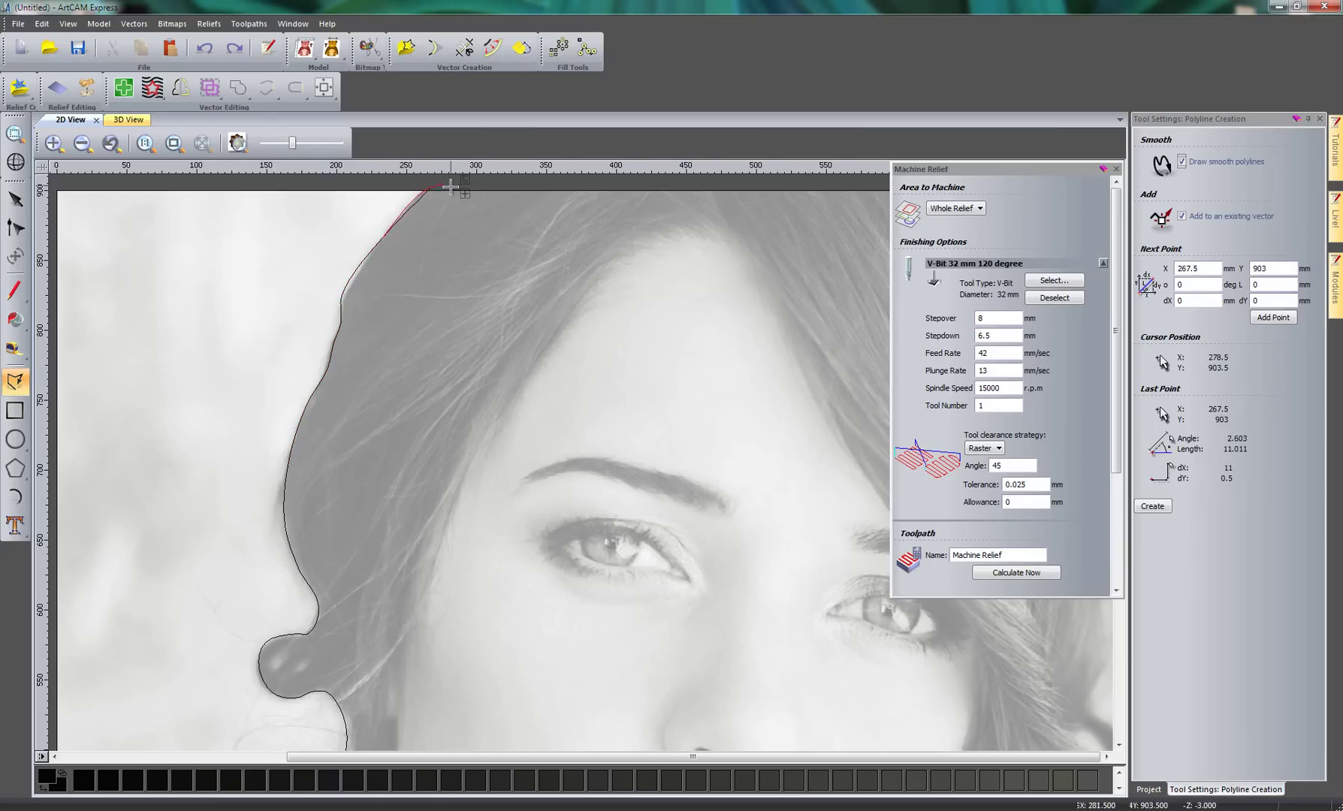
Run the polyline just outside the photo's upper edge across to where the right side of the hair meets that edge
scroll(464, 230, "down", 2)
scroll(620, 314, "up", 2)
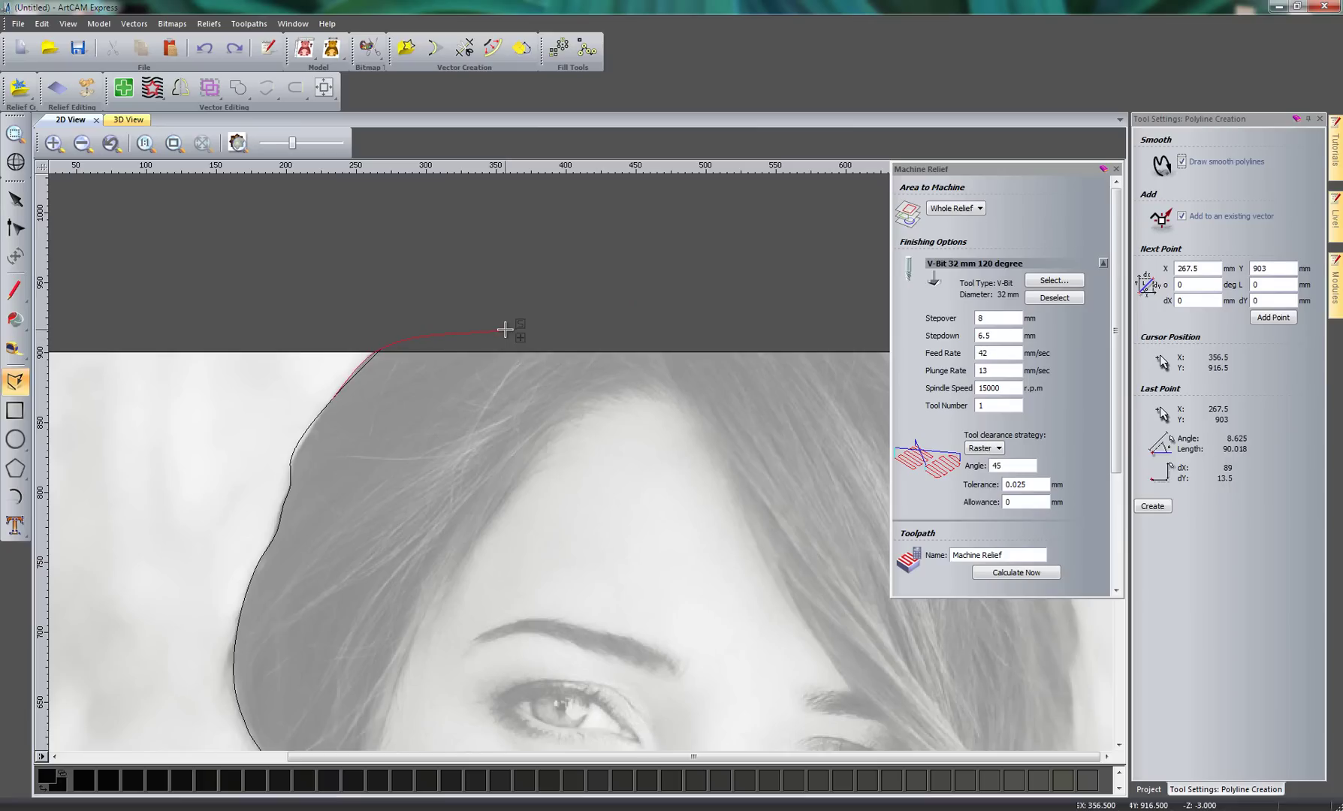
left_click(699, 330)
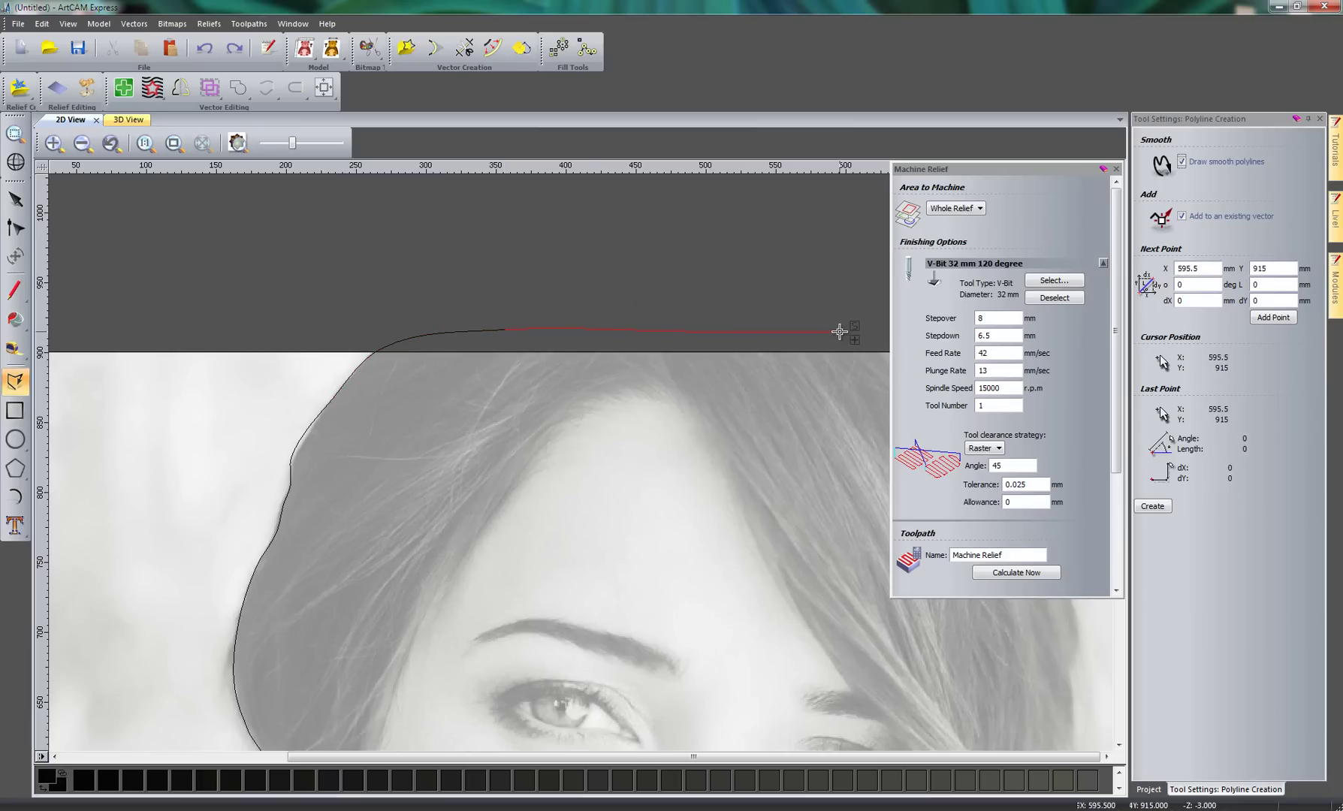
middle_click_drag(847, 340, 325, 353)
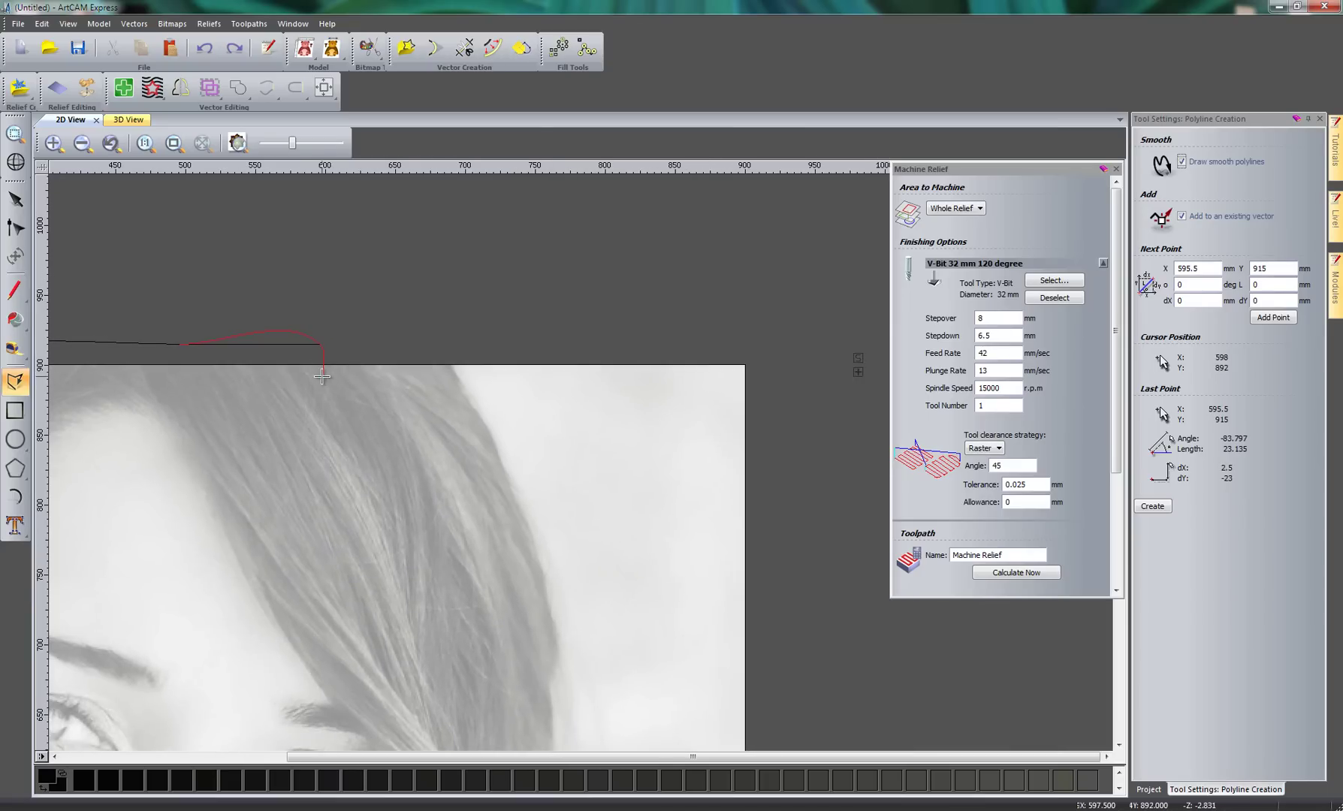
left_click(446, 359)
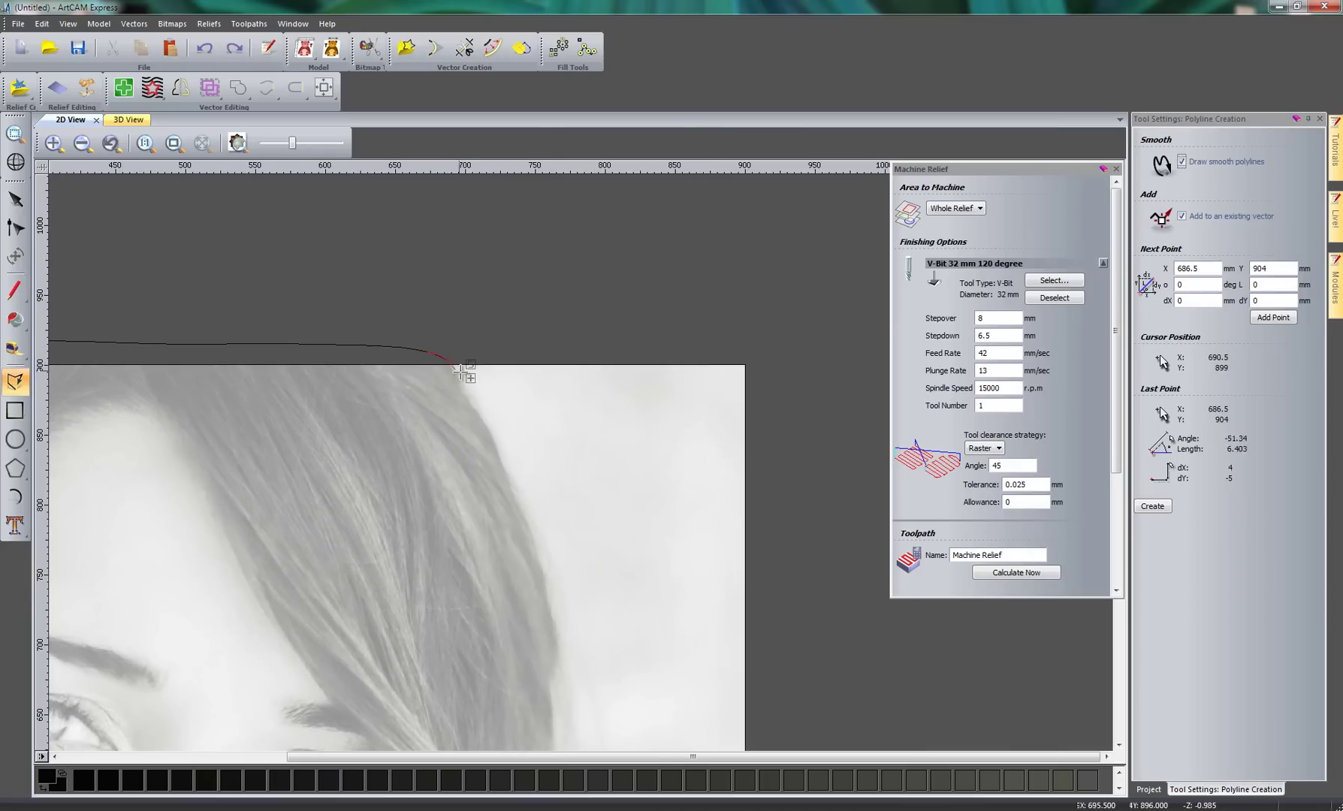
Trace down the hair's right outer edge to the notch just above the looped curl
left_click(517, 508)
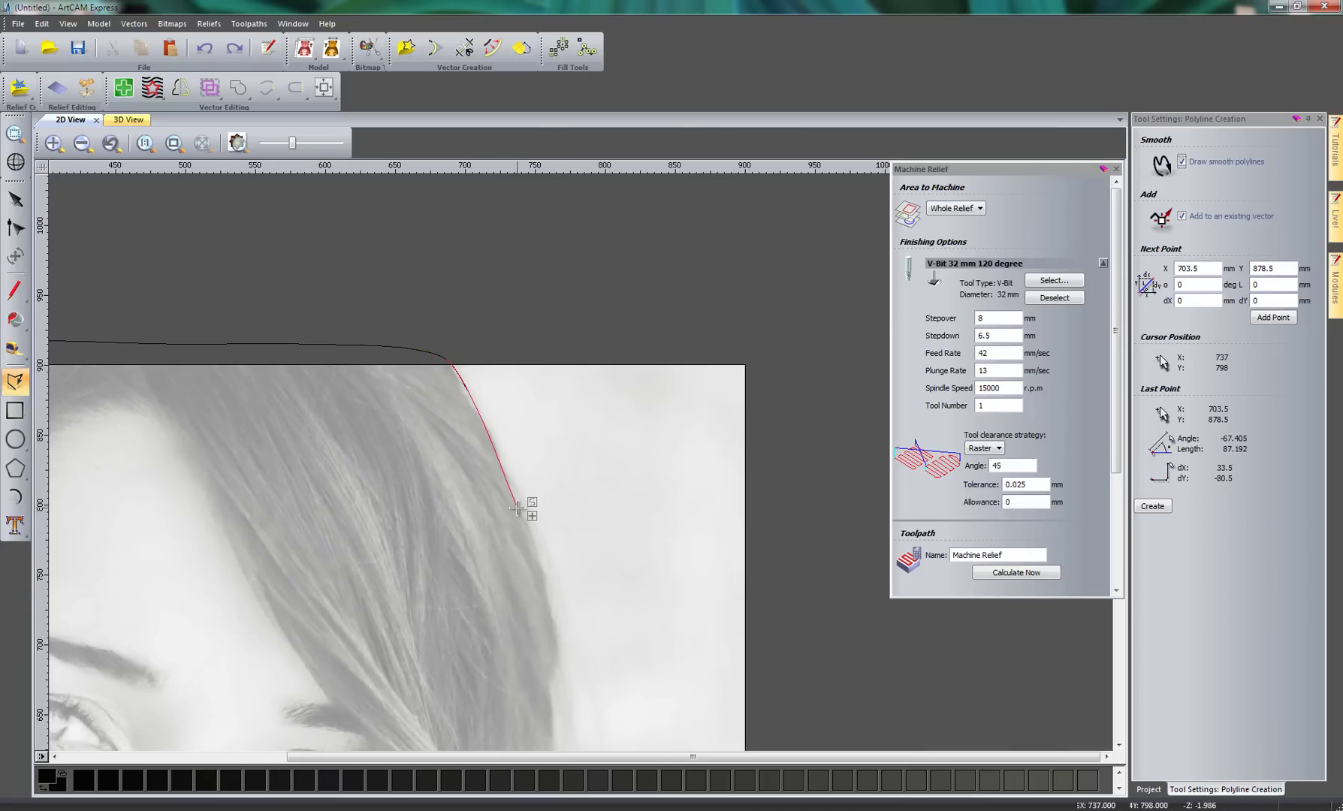
left_click(555, 681)
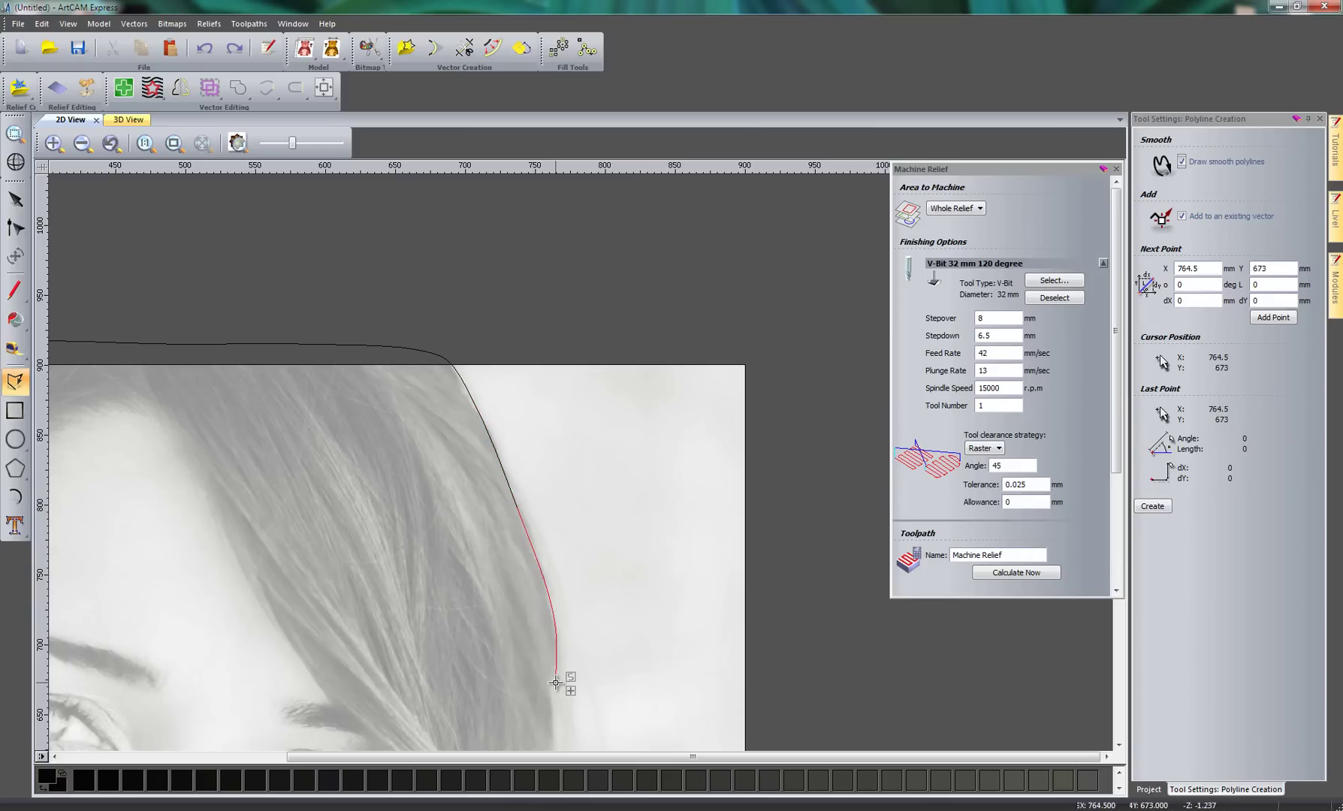
middle_click(560, 696)
scroll(560, 699, "up", 1)
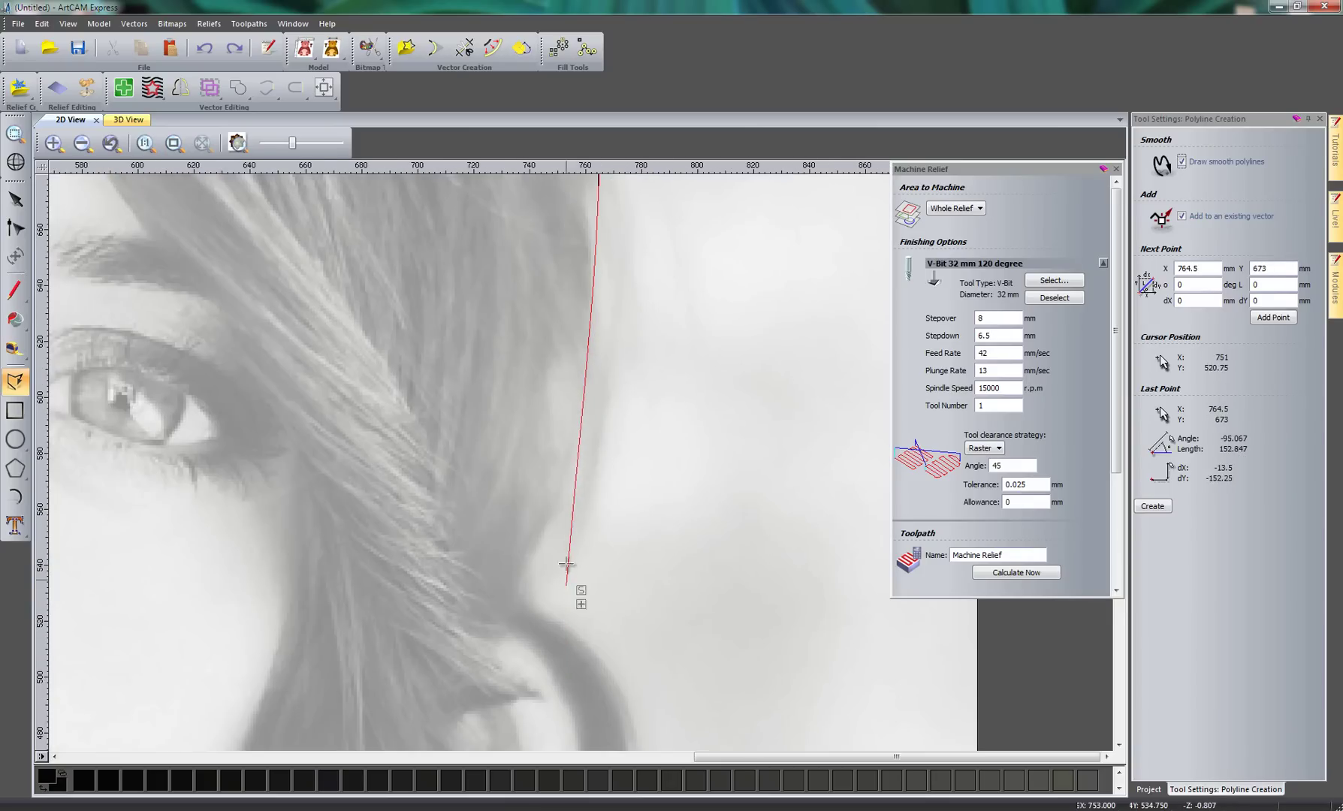
left_click(583, 462)
left_click(536, 597)
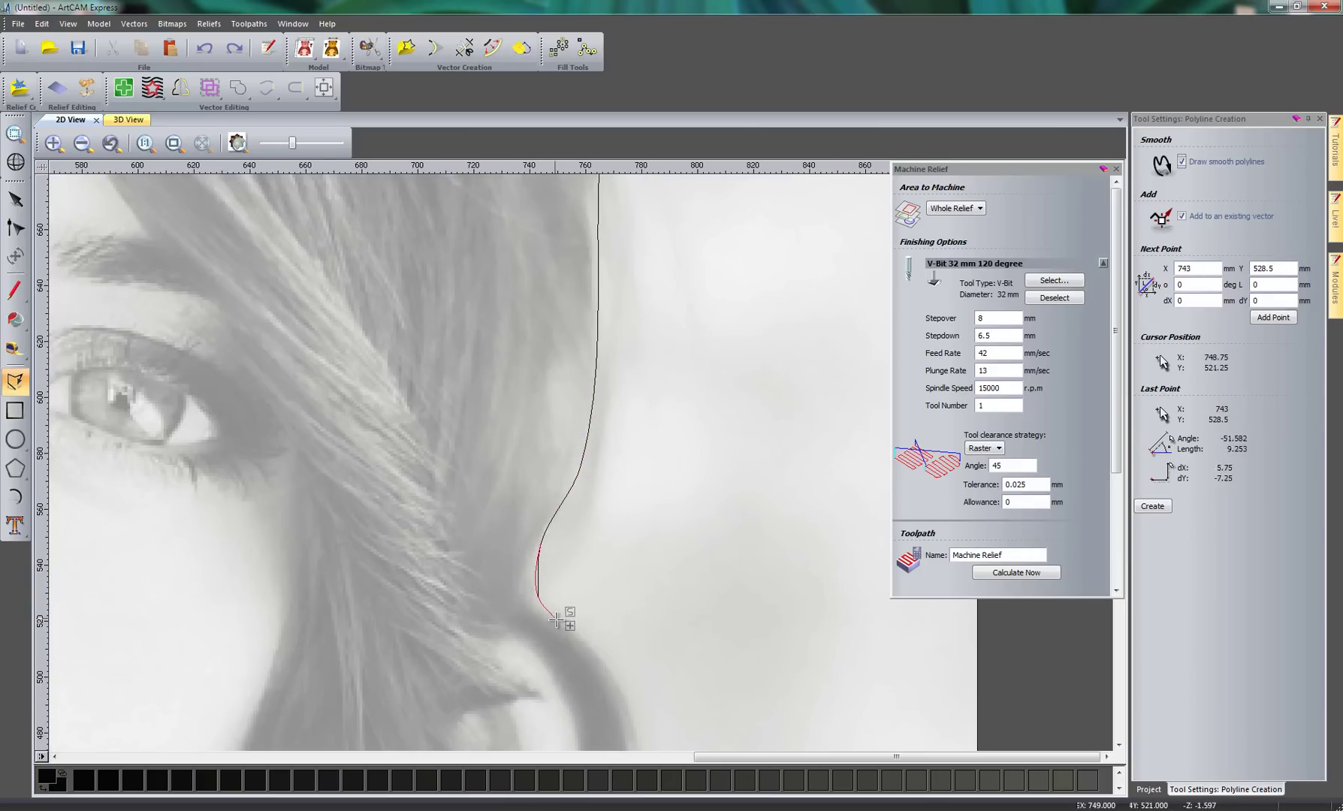
Trace the polyline around the outside of the looped curl to its underside
left_click(605, 664)
scroll(639, 676, "down", 1)
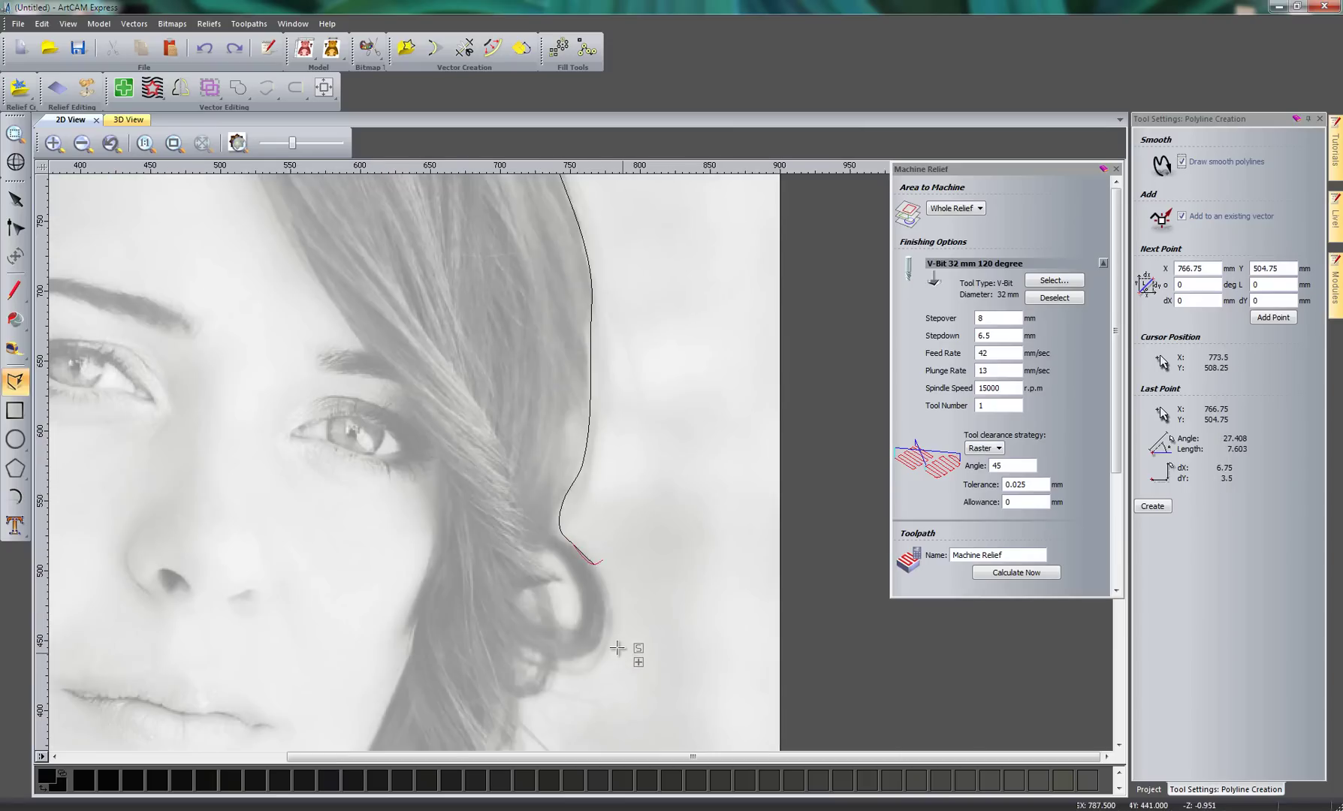
scroll(614, 653, "up", 1)
left_click(586, 671)
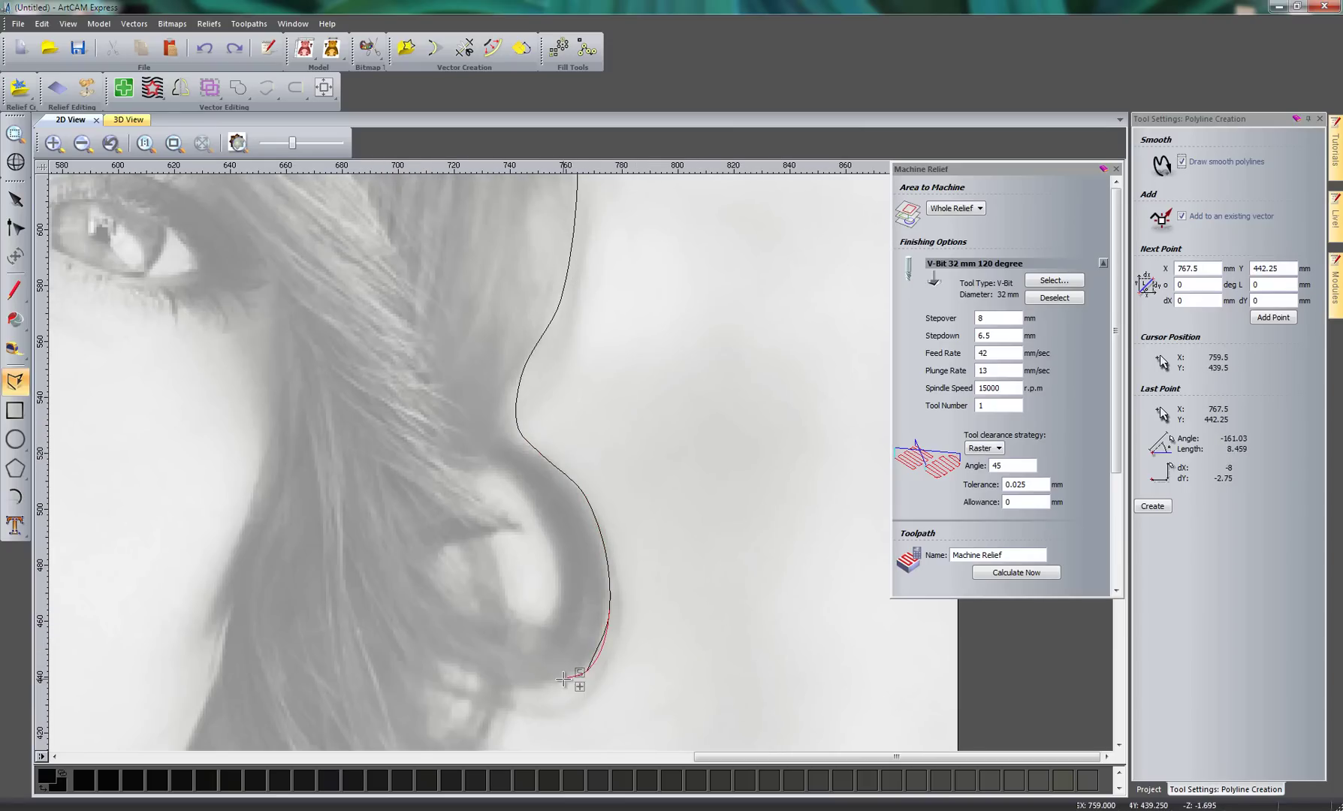
left_click(535, 685)
Follow the uneven hair edge from beneath the looped curl down along the loose hair beside the neck
scroll(514, 692, "down", 1)
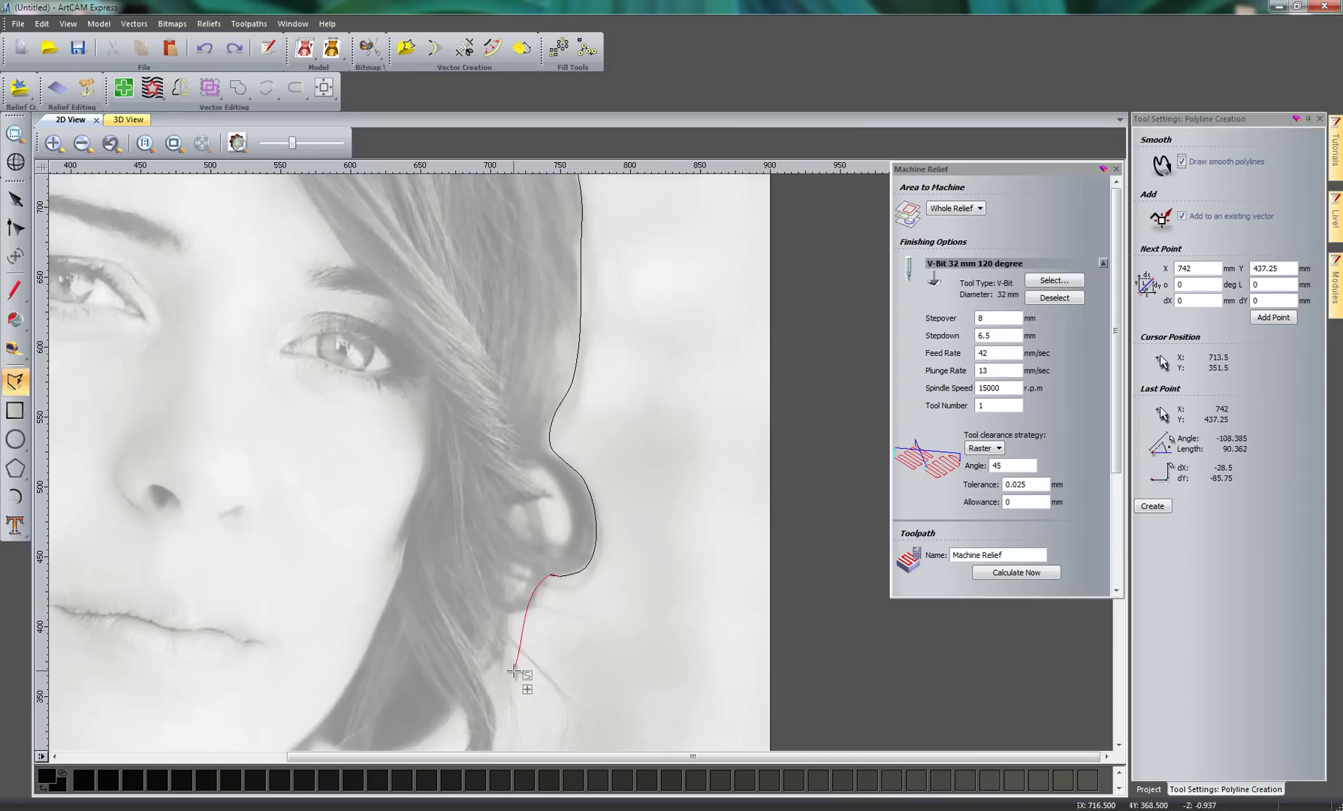
left_click(537, 597)
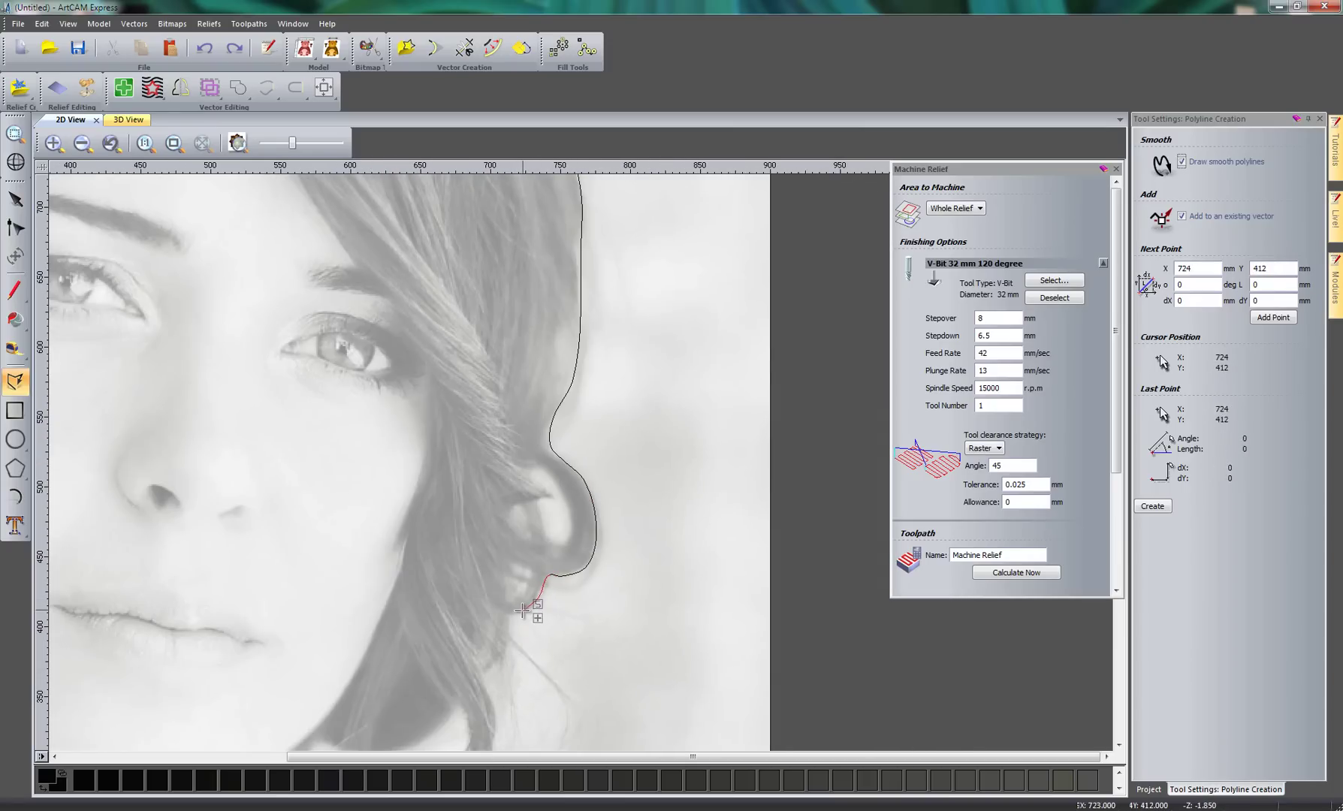
left_click(507, 620)
left_click(510, 631)
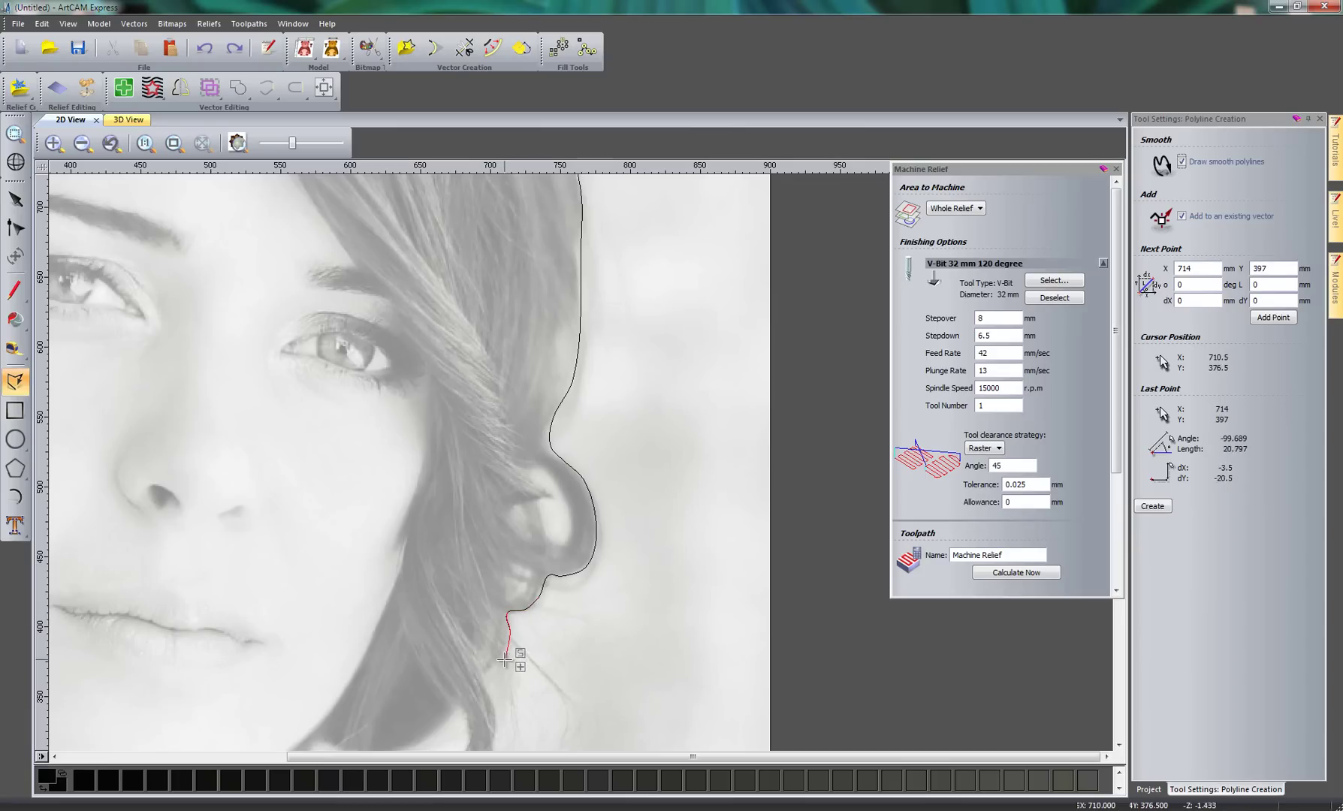
left_click(482, 670)
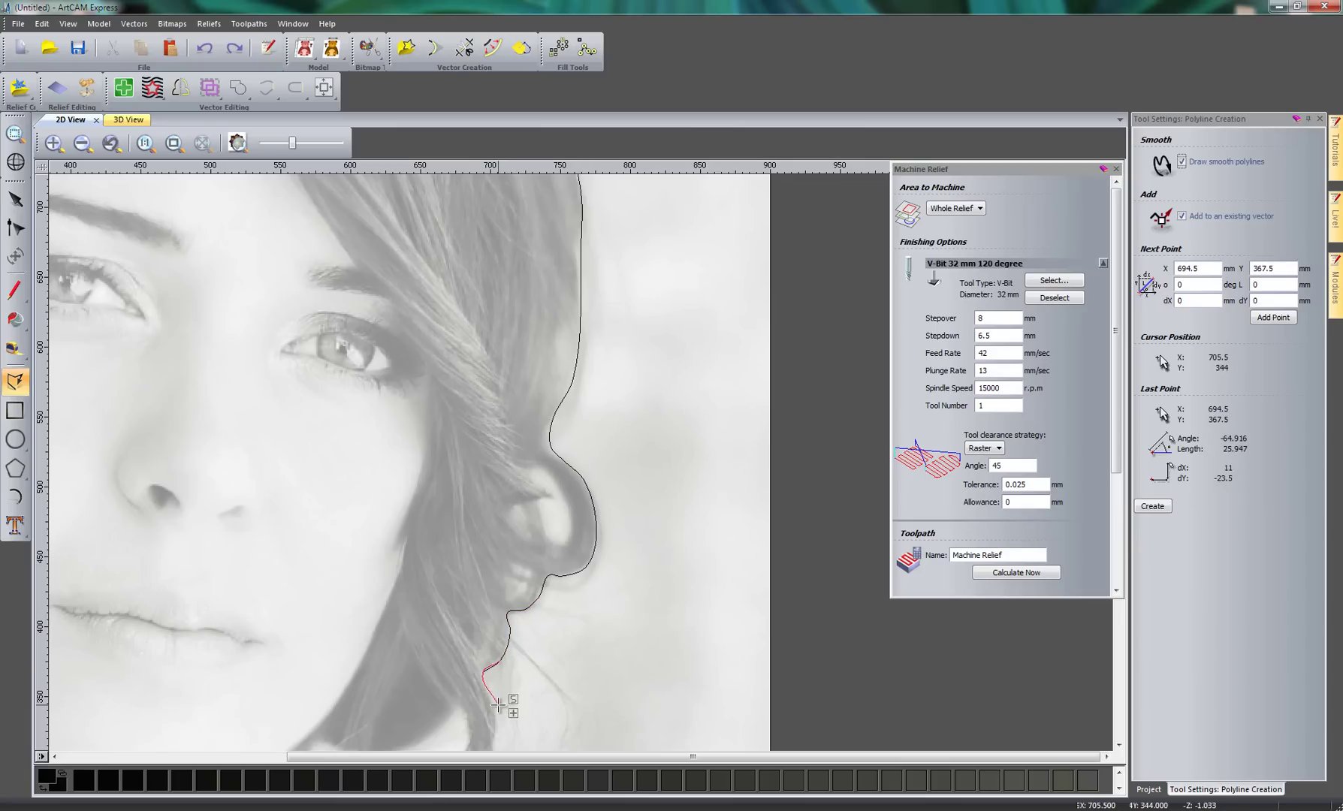
left_click(496, 708)
left_click(494, 747)
Trace the right shoulder line past the photo's right edge and close the silhouette polyline on its start point
scroll(510, 696, "down", 3)
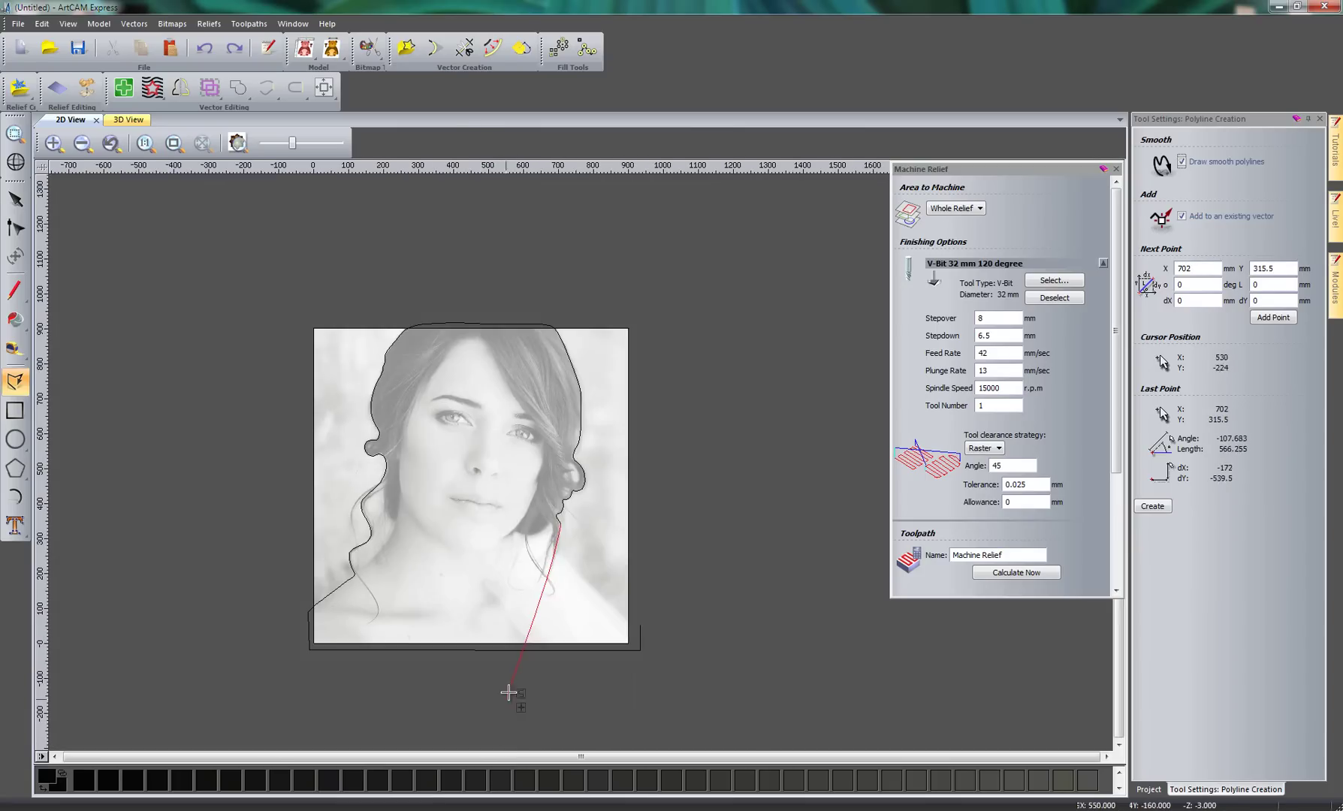
scroll(587, 521, "up", 3)
left_click(592, 547)
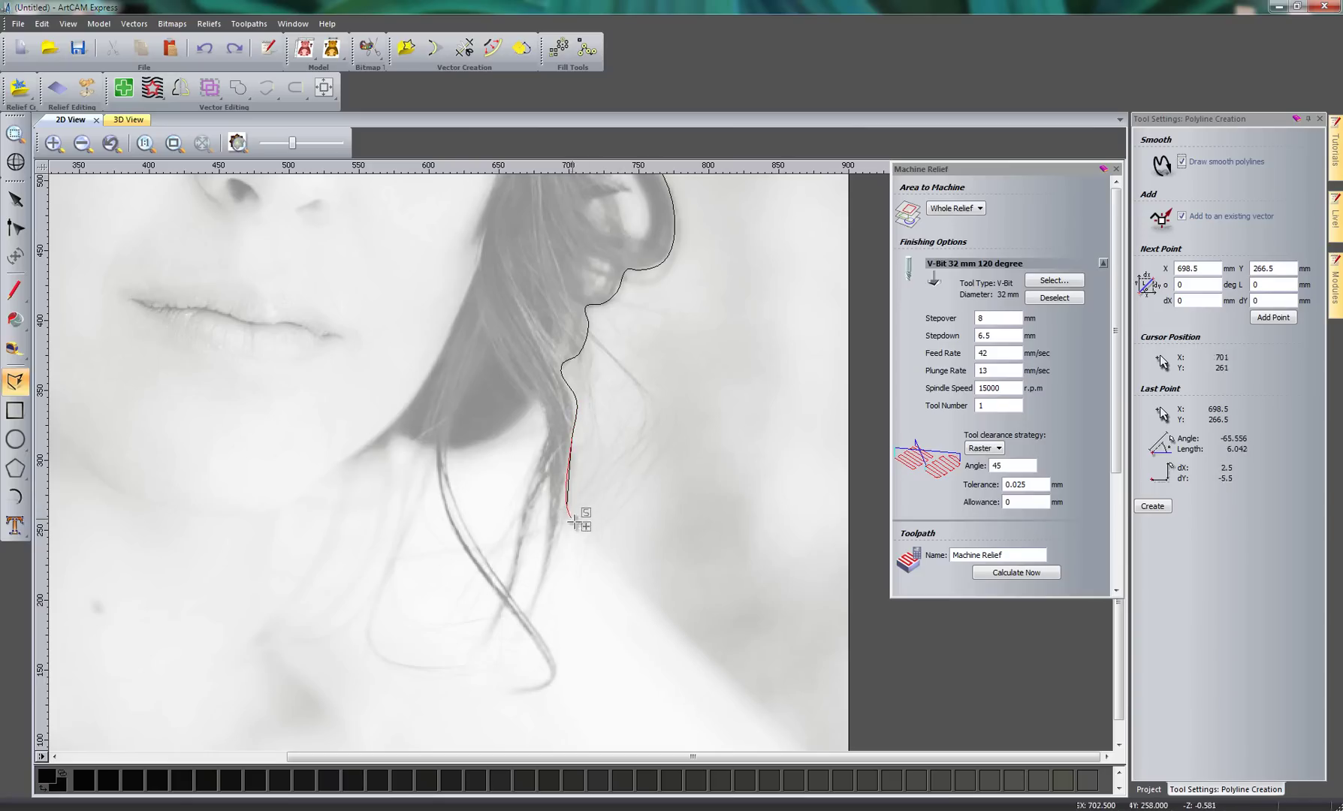
left_click(706, 654)
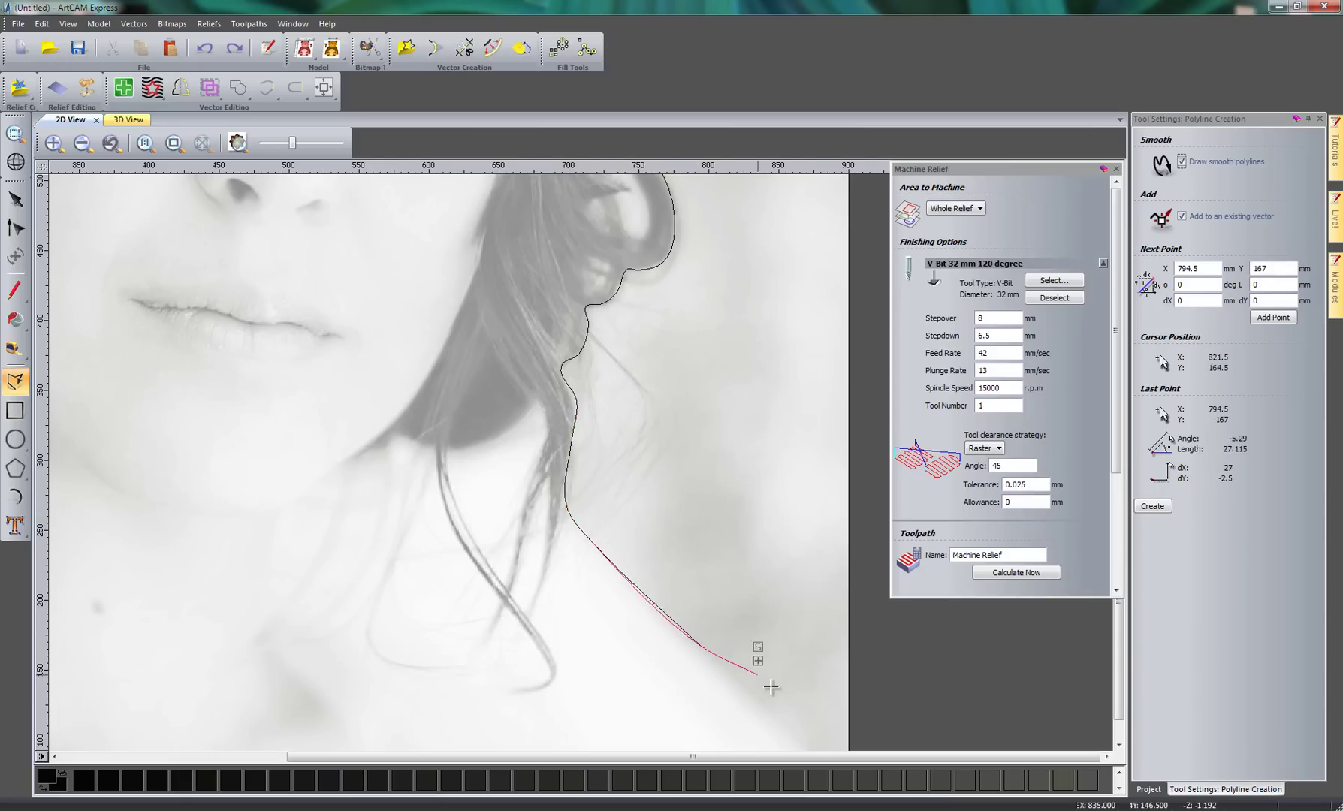
scroll(781, 694, "down", 2)
scroll(733, 647, "up", 2)
left_click(719, 618)
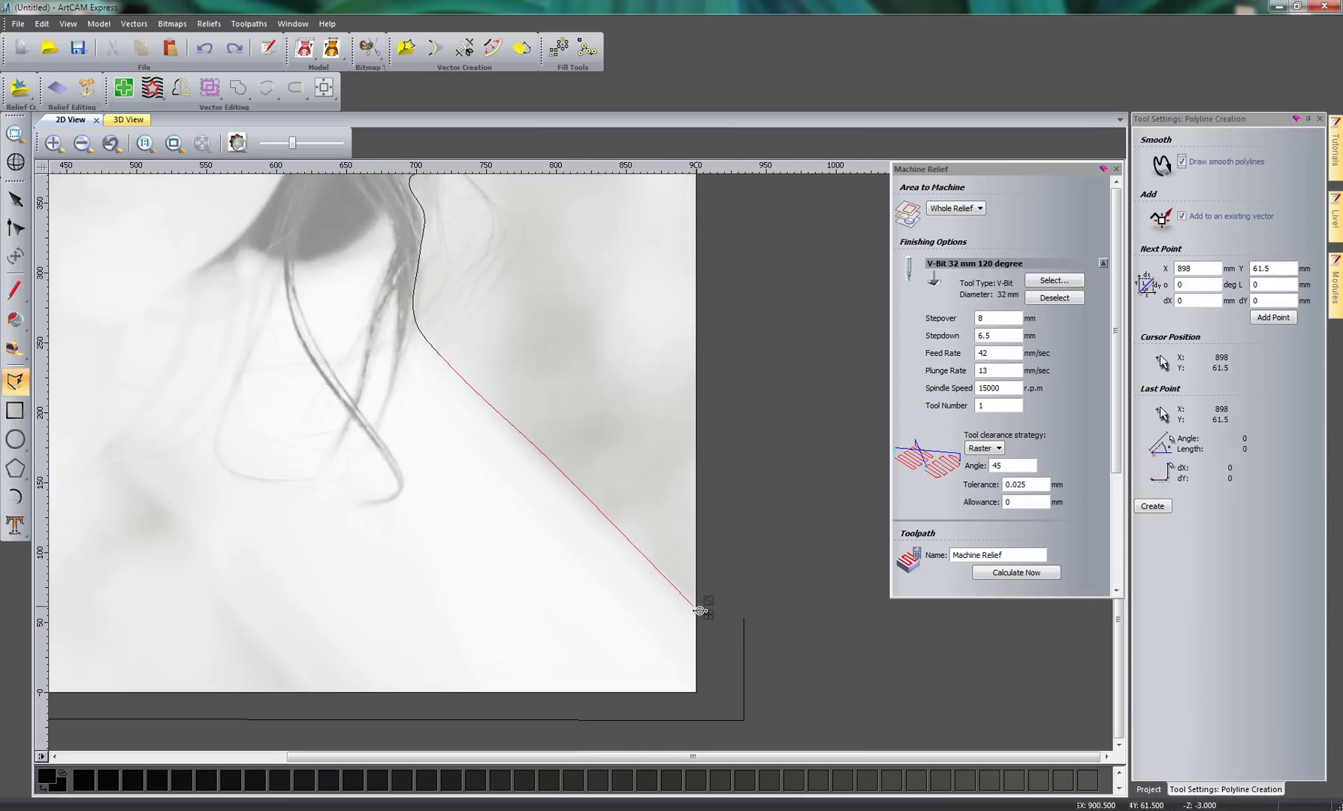
left_click(742, 621)
Start a second smooth polyline at the base of the left wavy strand and trace its inner edge around the lower bend
scroll(173, 398, "down", 2)
scroll(75, 357, "up", 2)
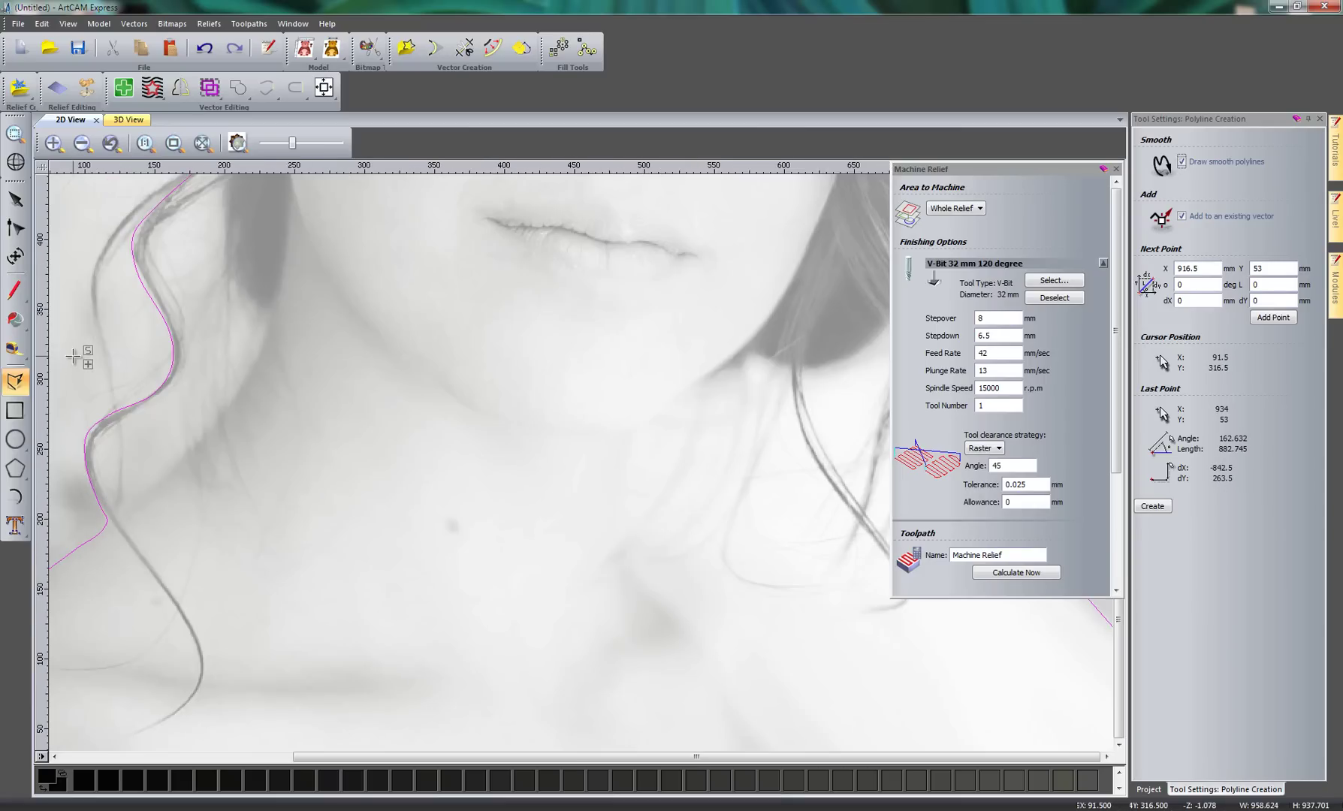
scroll(72, 355, "up", 3)
scroll(375, 380, "down", 3)
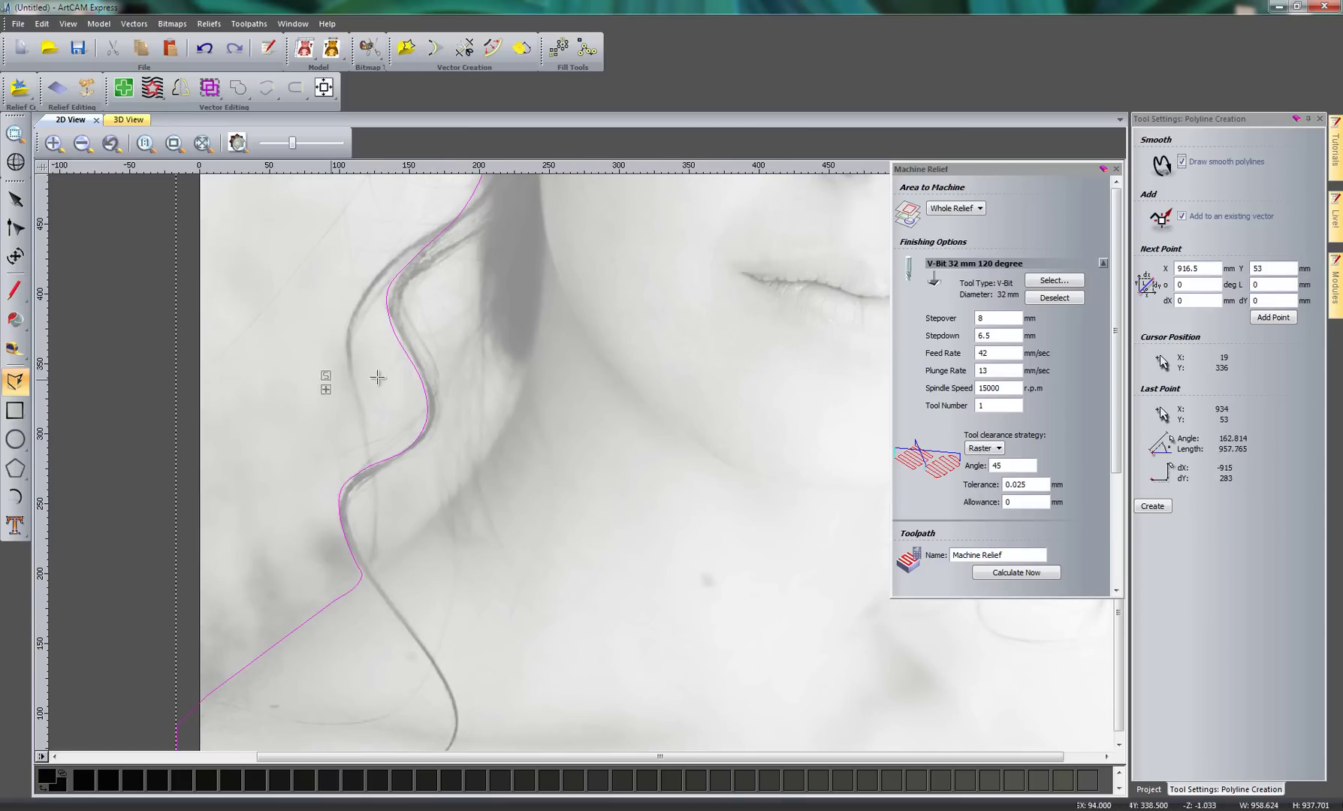
left_click(360, 549)
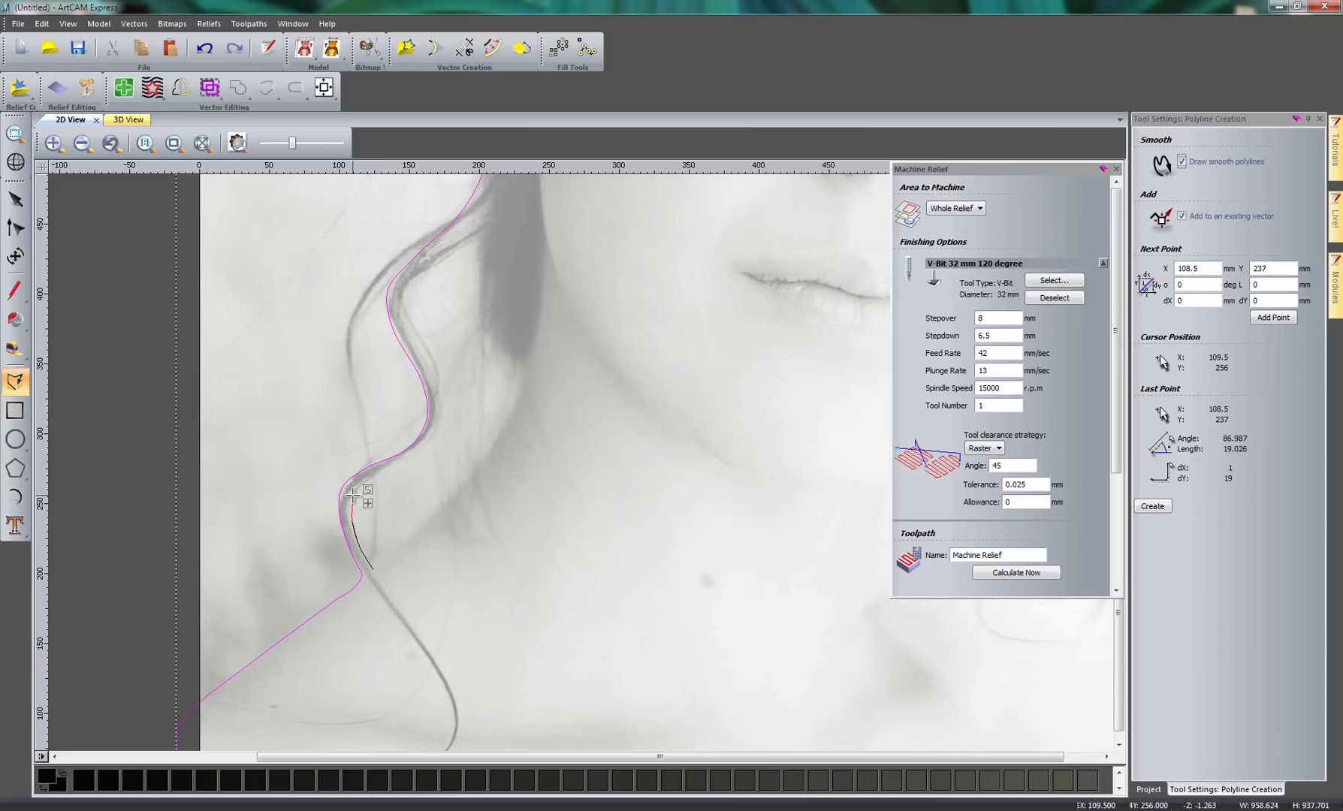
left_click(352, 494)
left_click(405, 481)
left_click(422, 448)
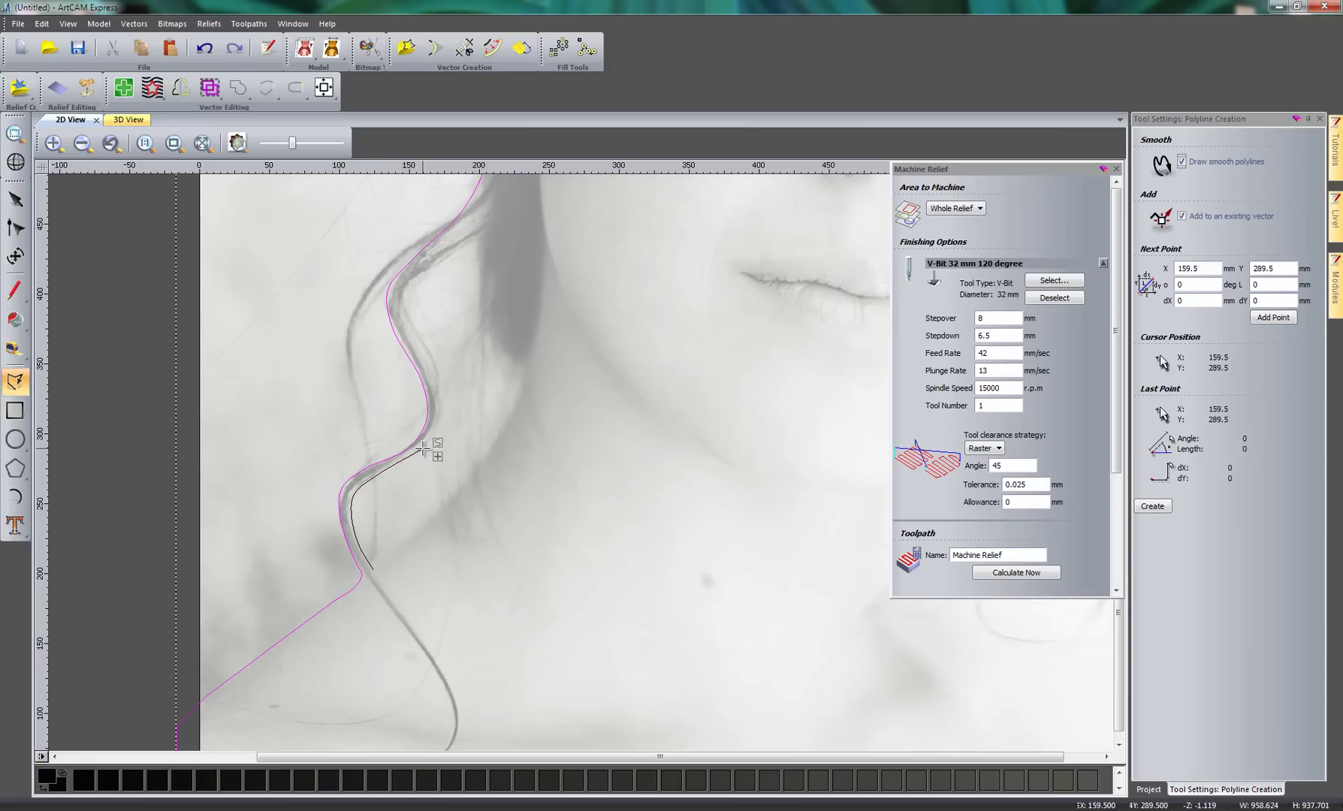
Trace the polyline up the wavy strand's inner edge, through its upper bend, to the dark hair beside the neck
left_click(453, 400)
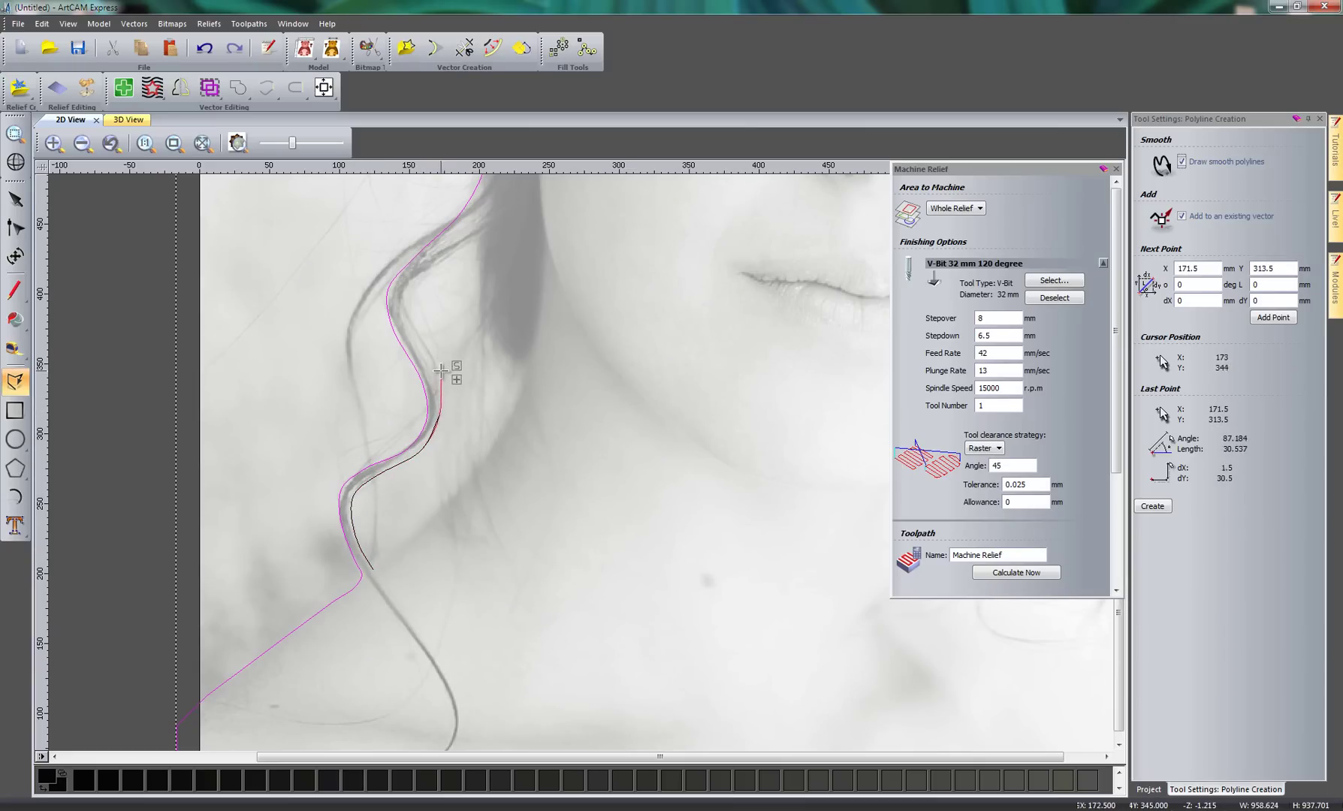
left_click(436, 368)
left_click(418, 332)
left_click(412, 325)
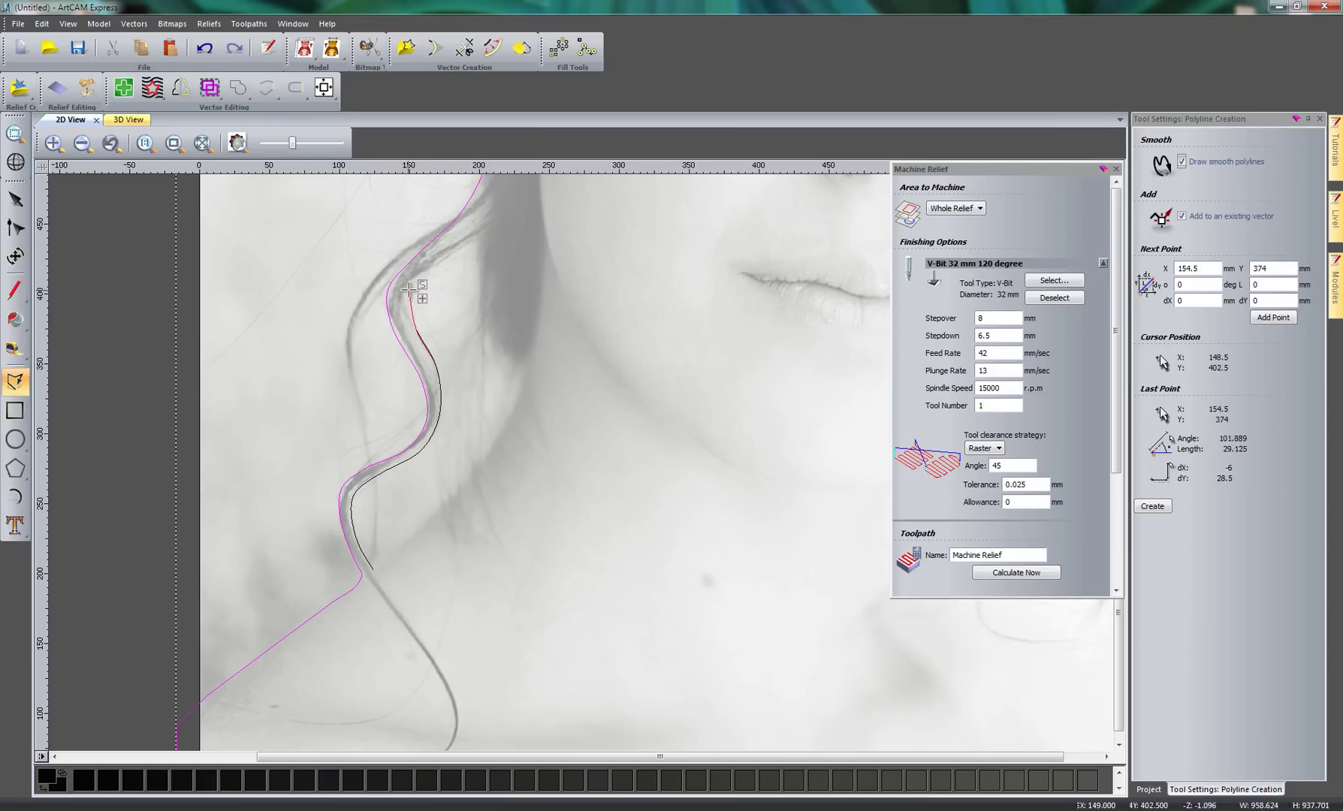
left_click(414, 287)
left_click(427, 269)
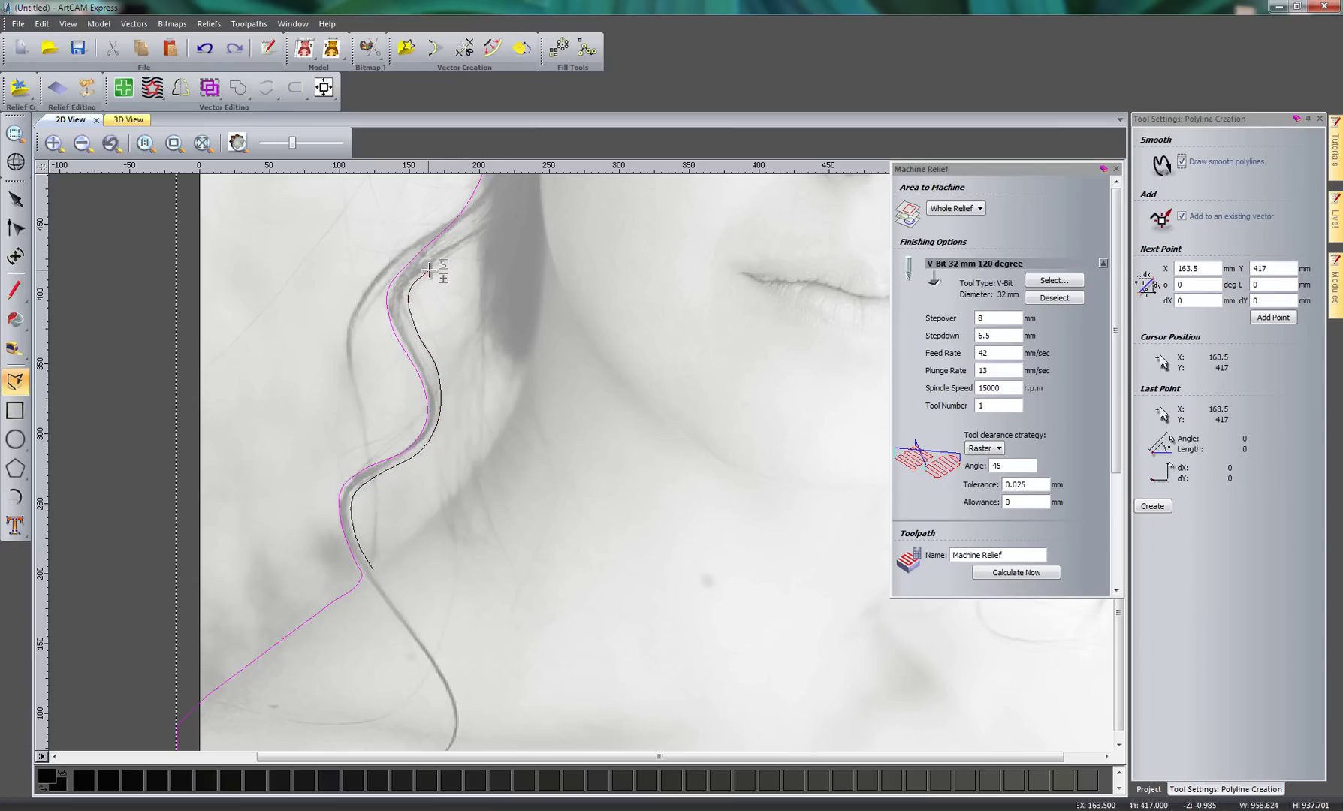
left_click(482, 231)
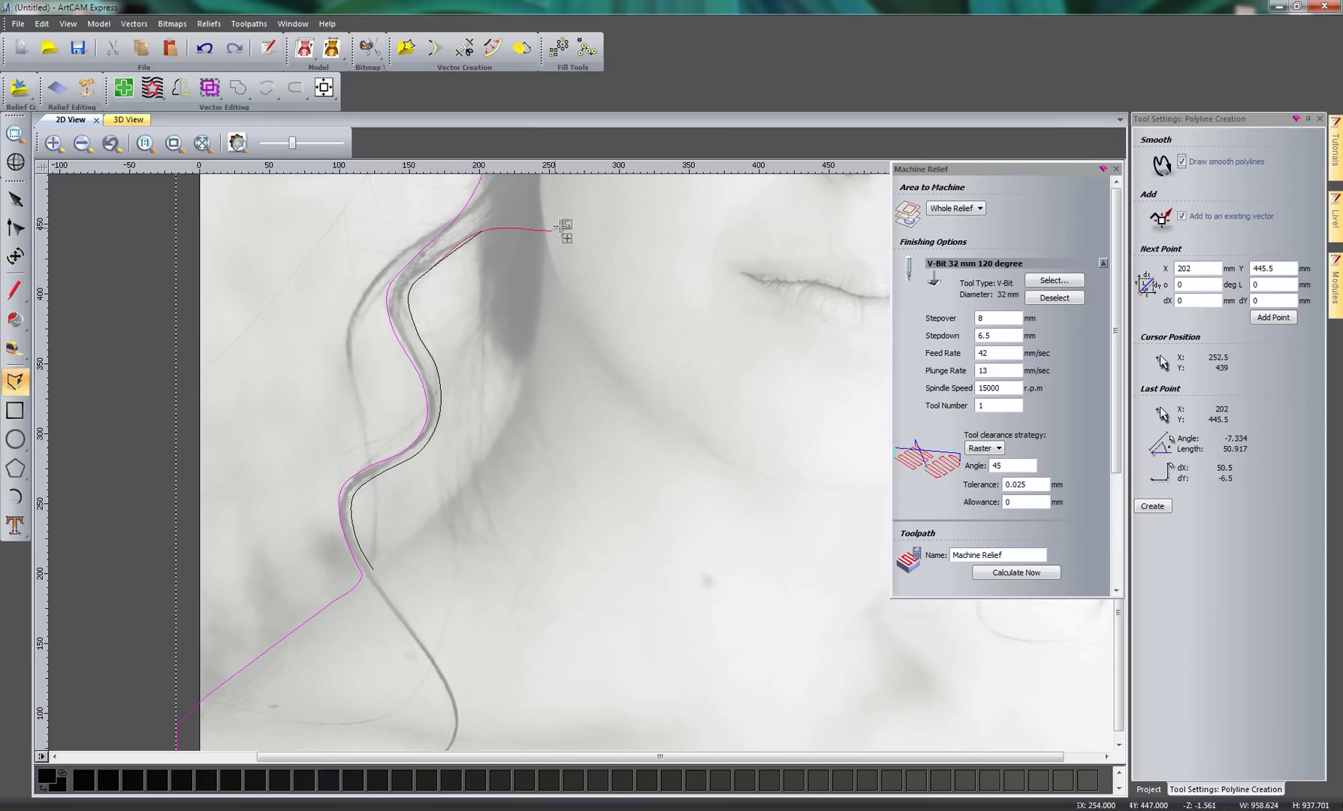
Trace the polyline down the dark hair's edge and along the neck line toward the strand's base
scroll(492, 235, "up", 2)
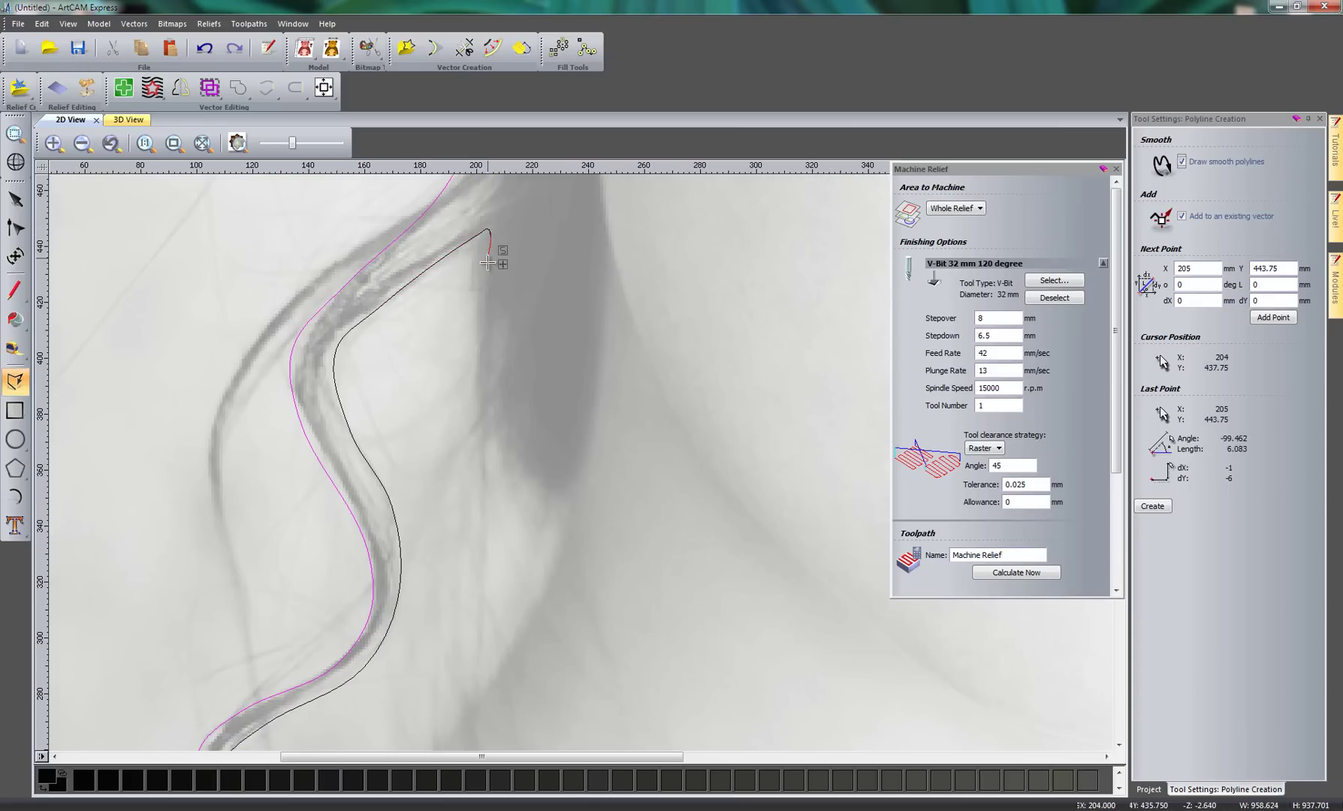
left_click(490, 425)
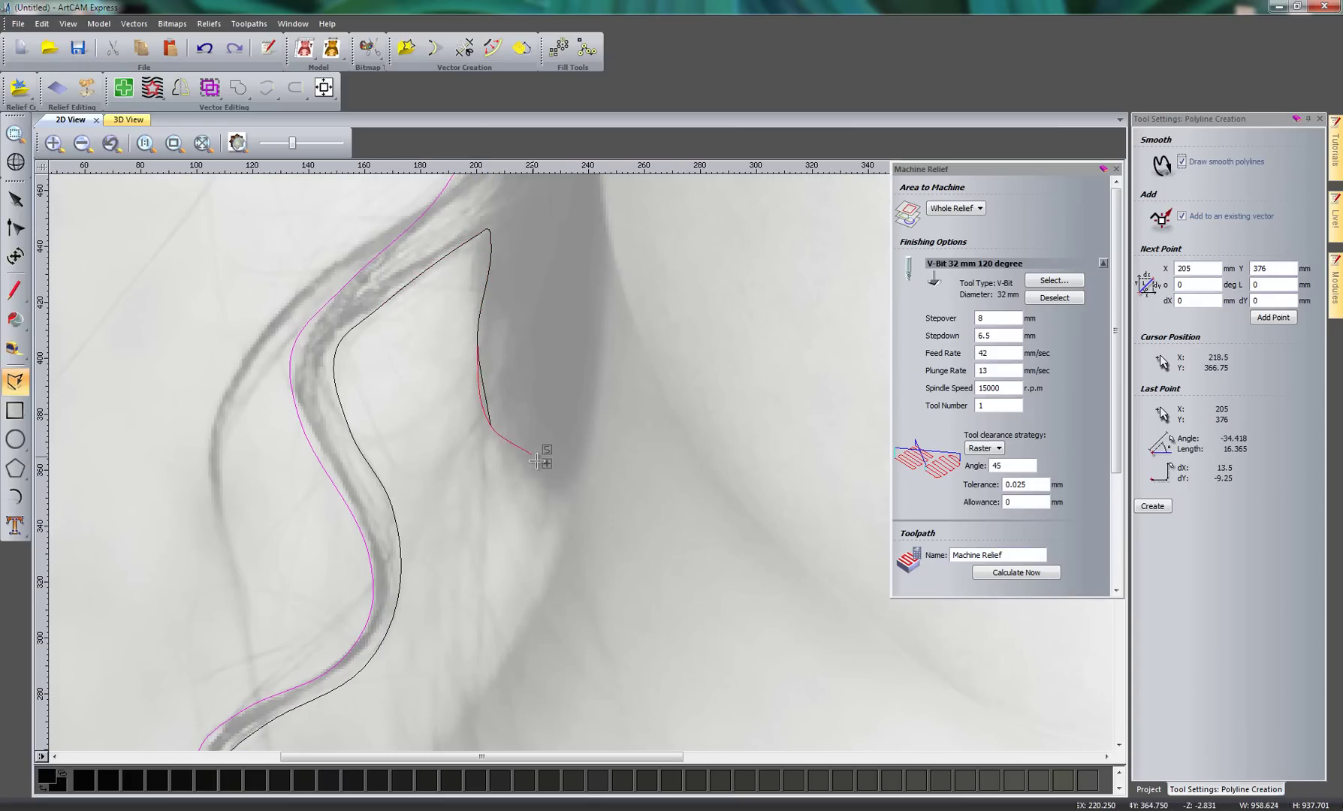
left_click(560, 508)
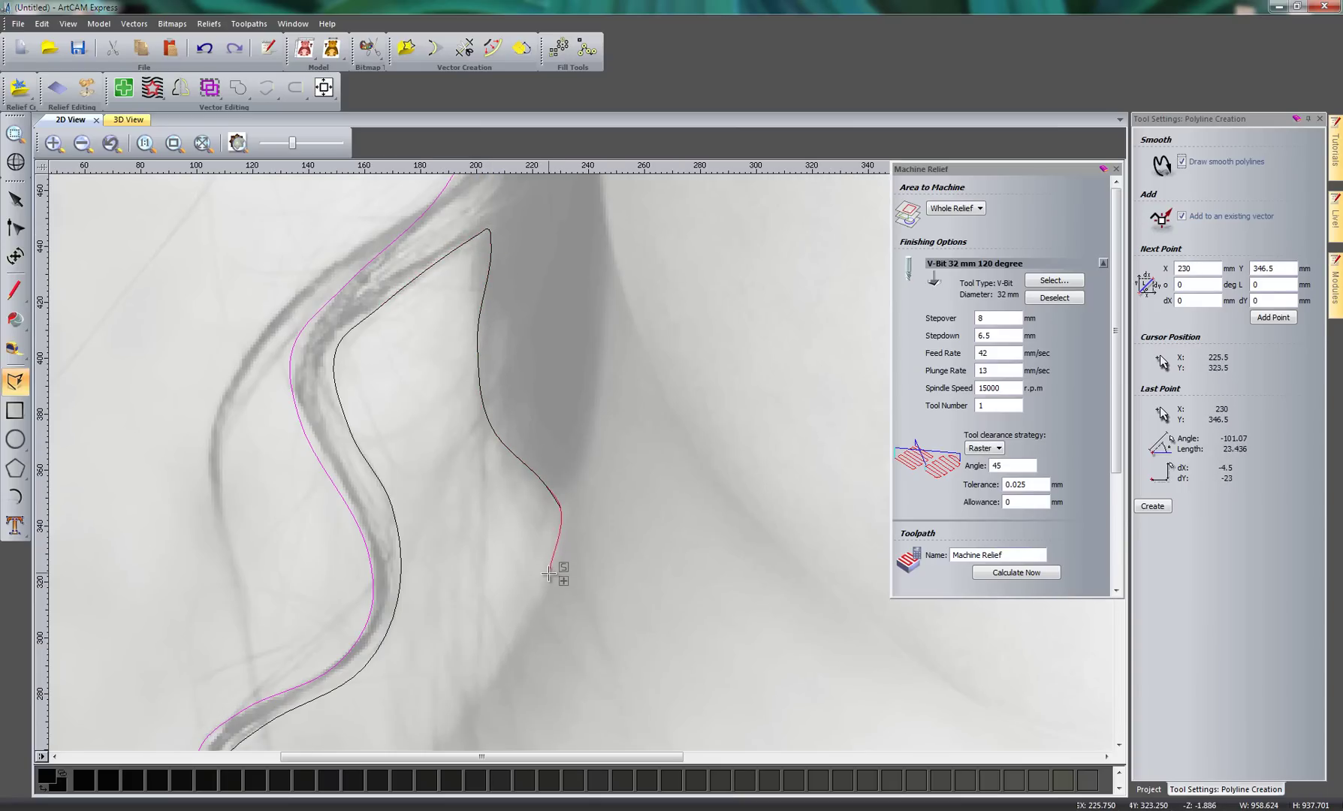
scroll(467, 652, "down", 2)
left_click(467, 651)
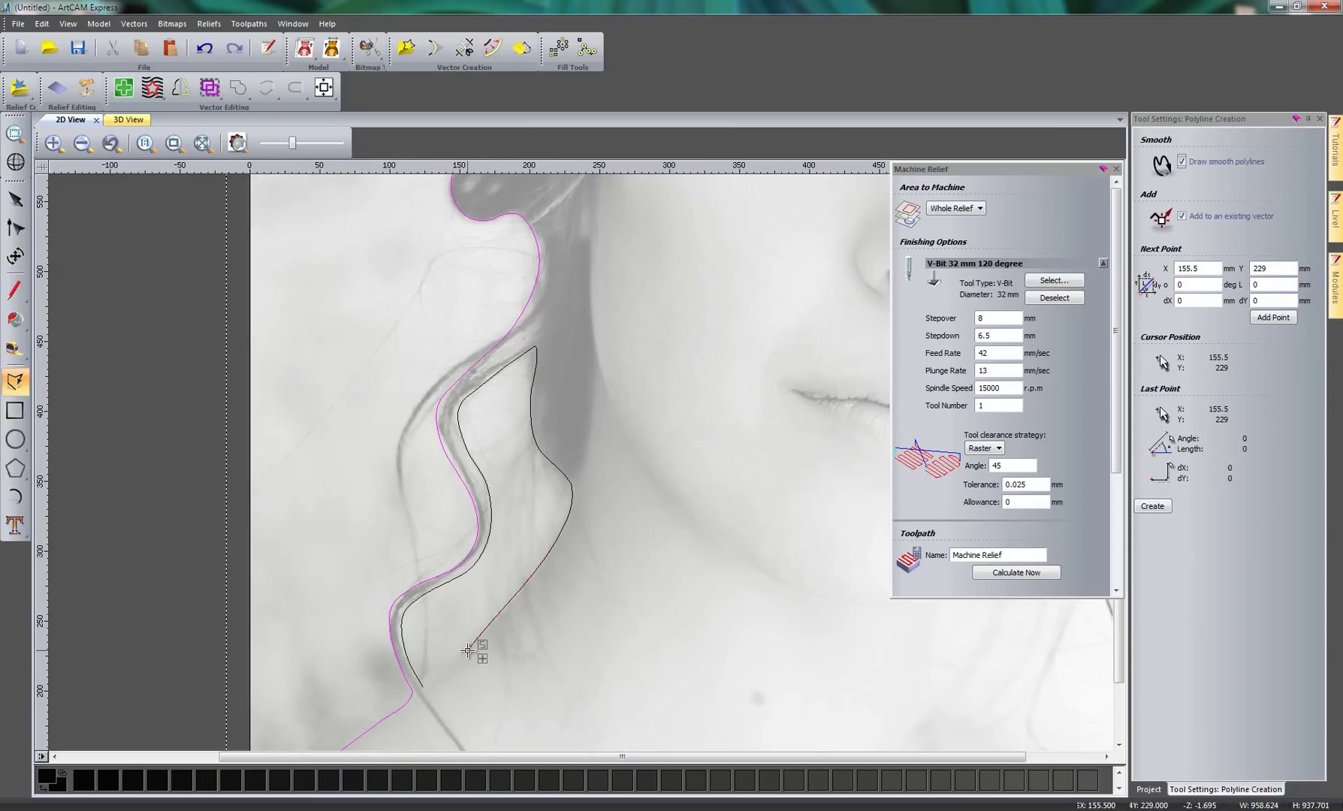
Close the polyline on its start point at the strand's base and finish the polyline creation
left_click(435, 679)
scroll(432, 675, "up", 3)
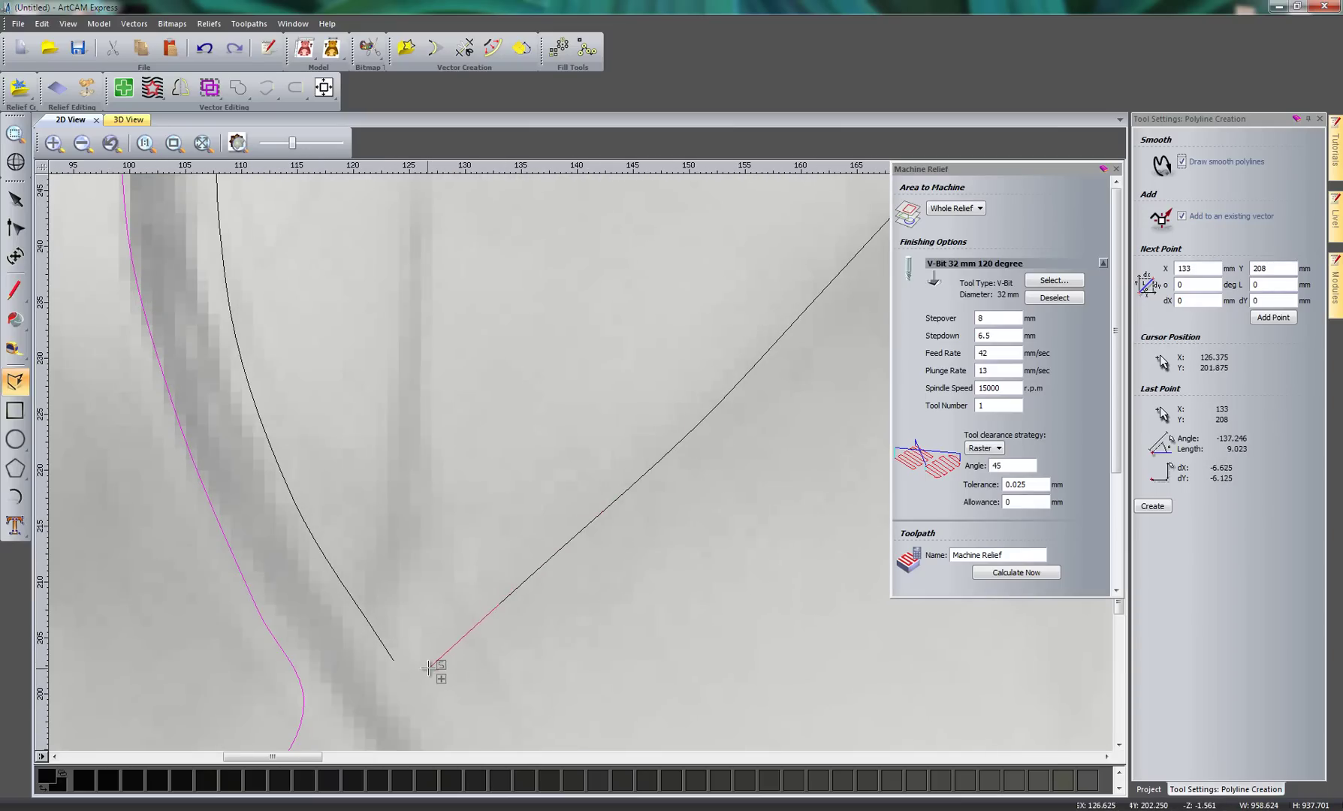
left_click(407, 664)
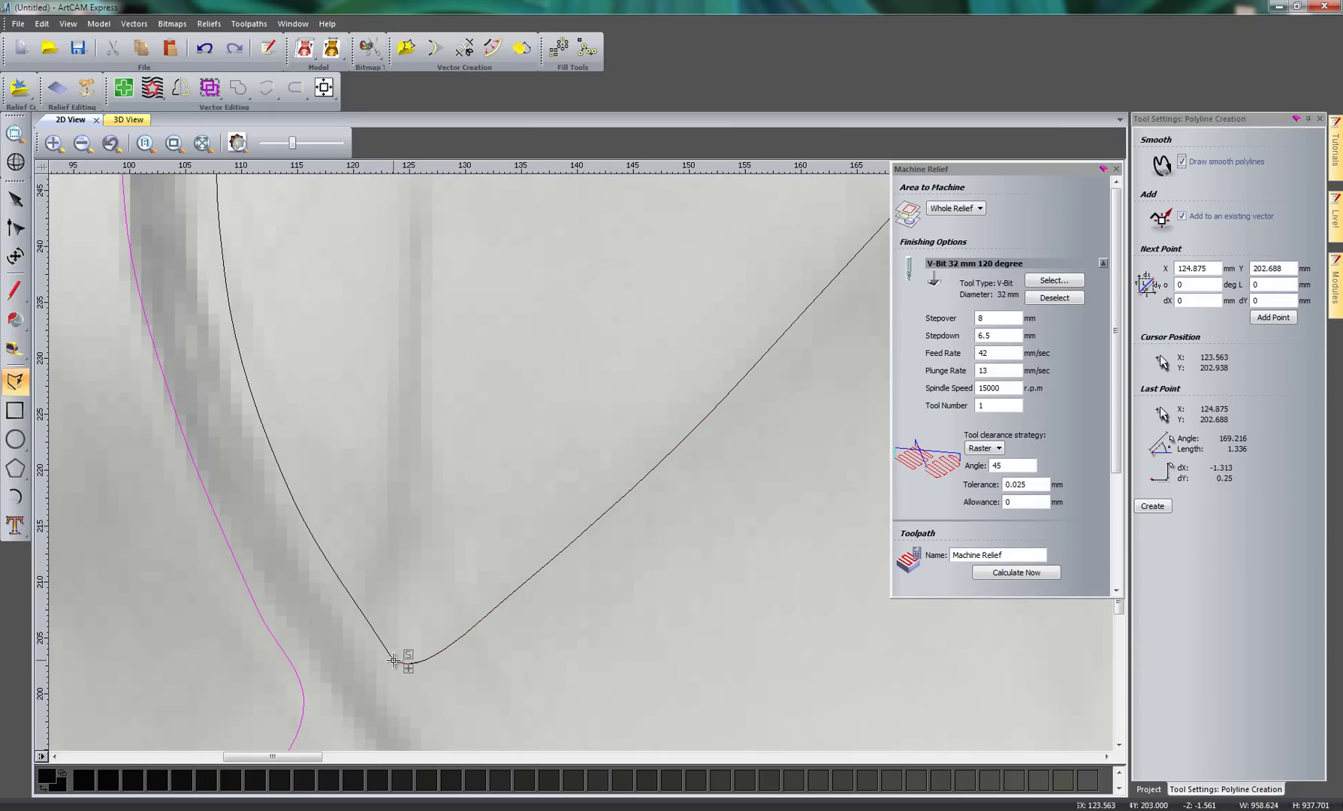
left_click(393, 660)
scroll(405, 656, "down", 4)
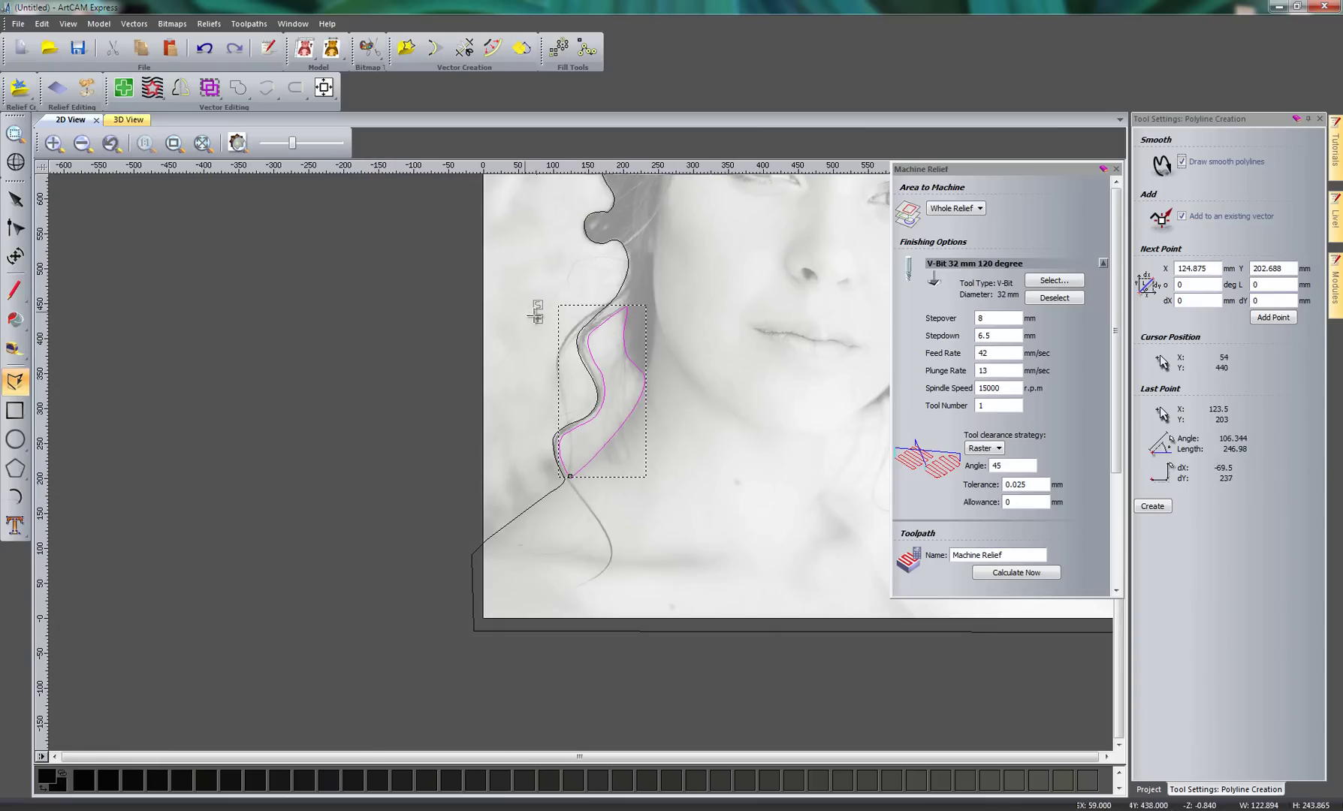
scroll(536, 317, "down", 2)
key("Escape")
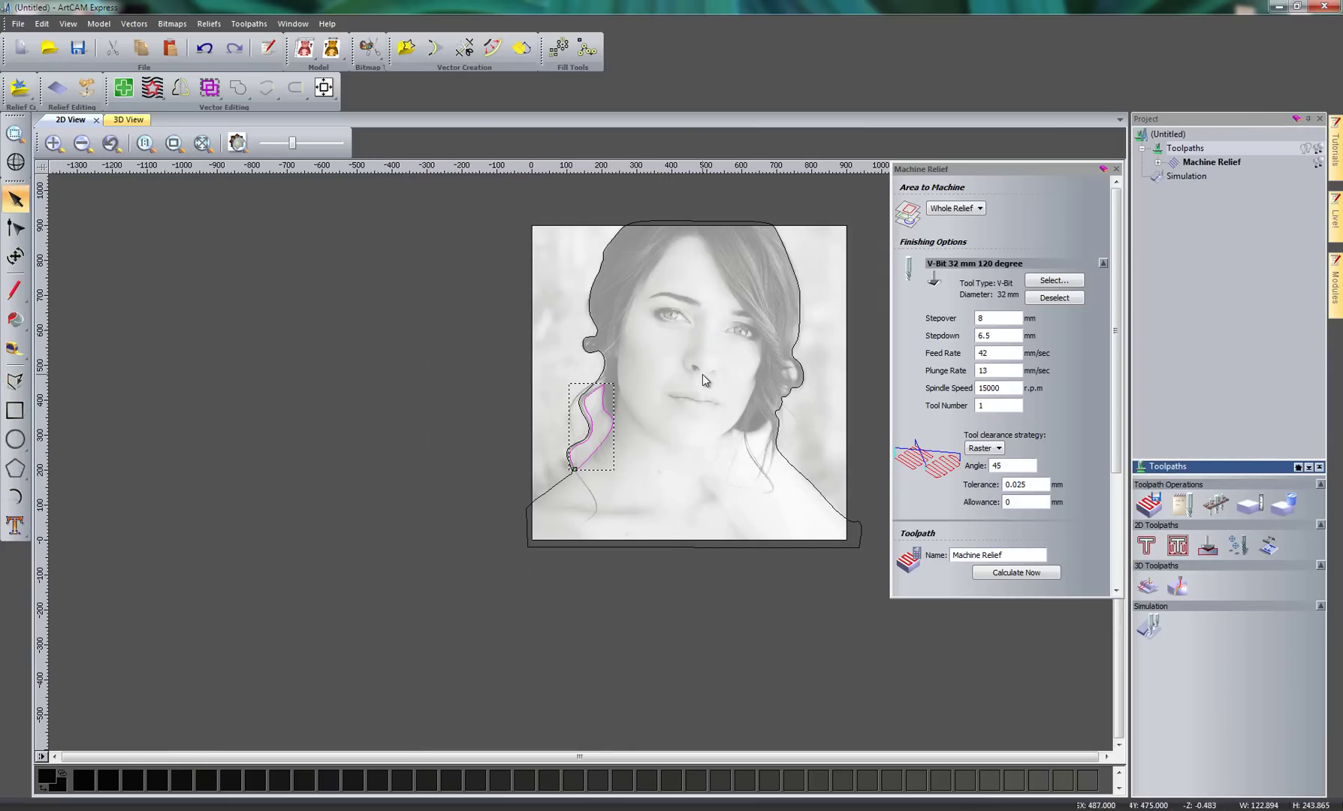
Recalculate the Machine Relief toolpath with its area limited to the inside of the selected silhouette and strand-gap vectors
left_click(702, 380)
middle_click_drag(702, 379, 571, 478)
scroll(561, 495, "up", 2)
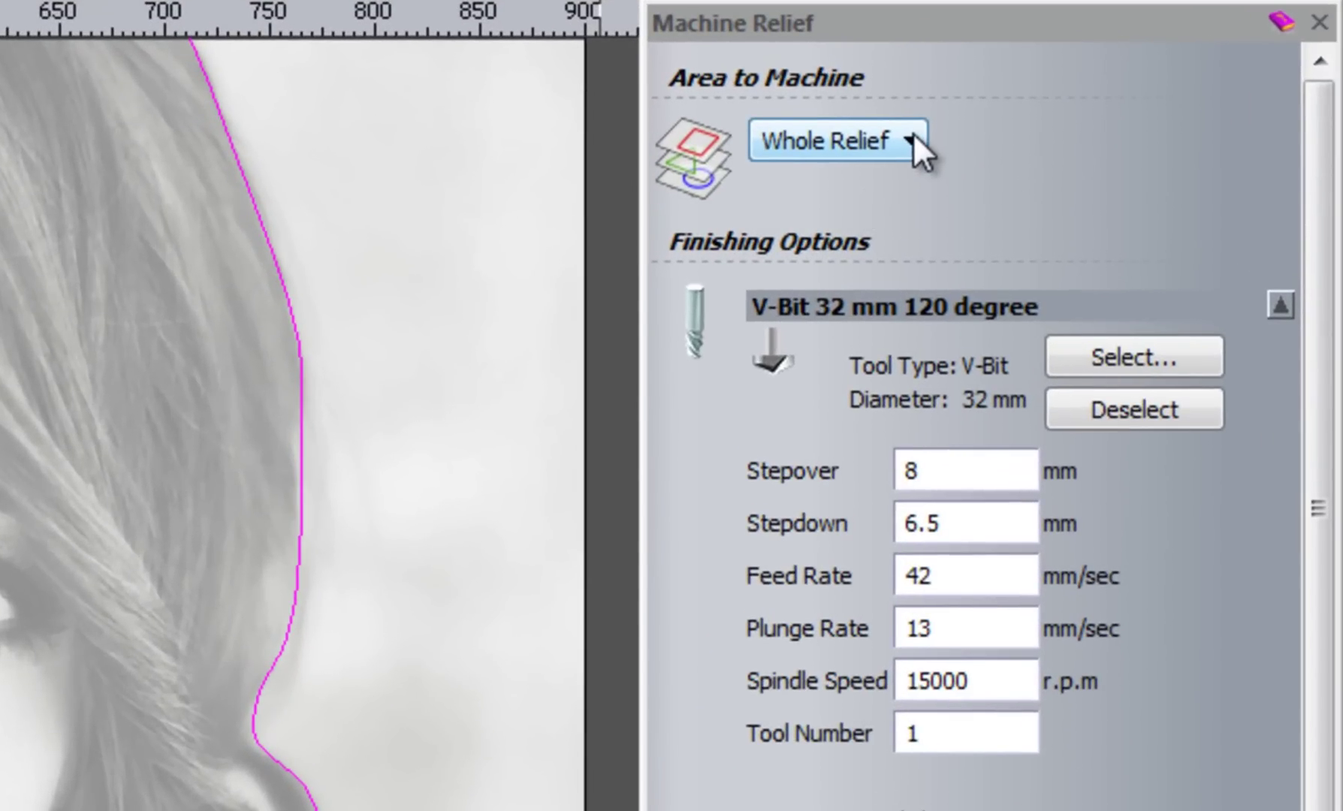
left_click(913, 132)
left_click(877, 271)
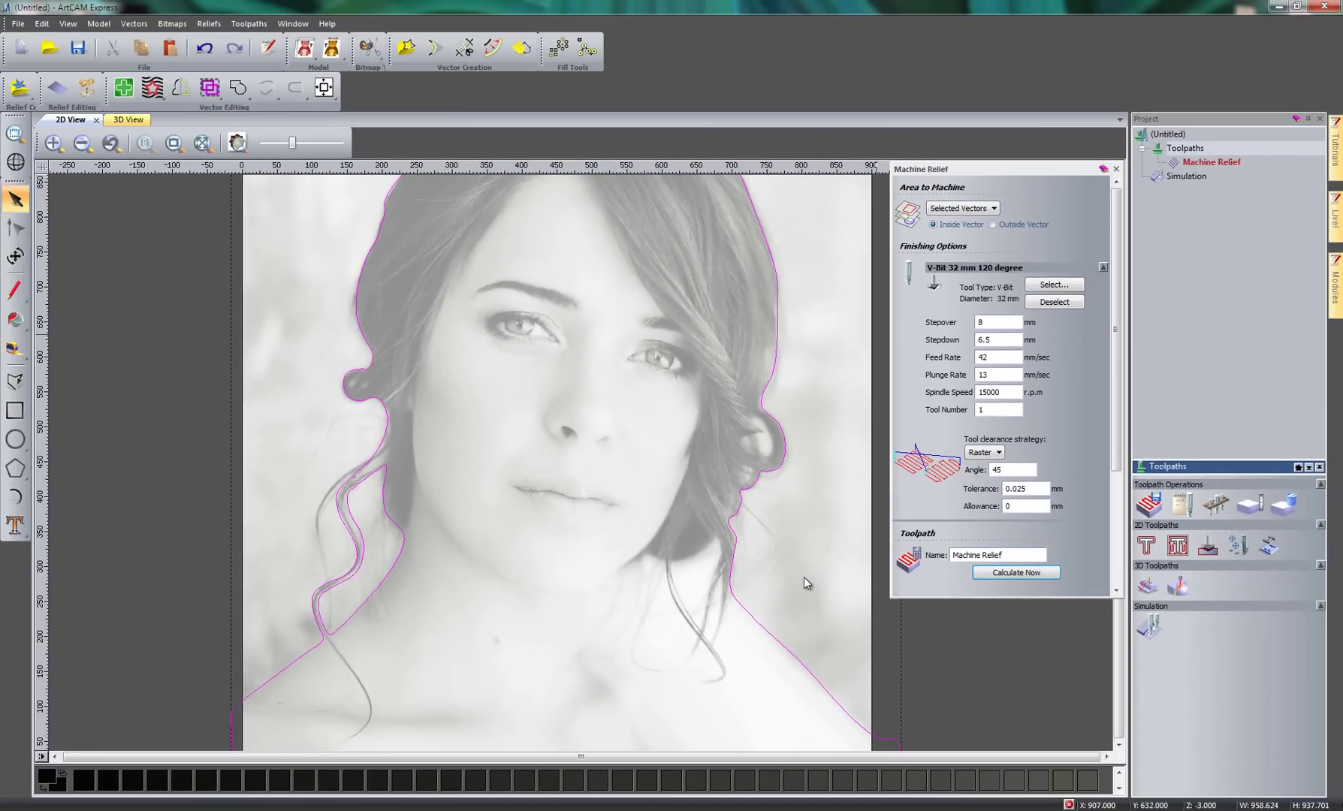
key("Return")
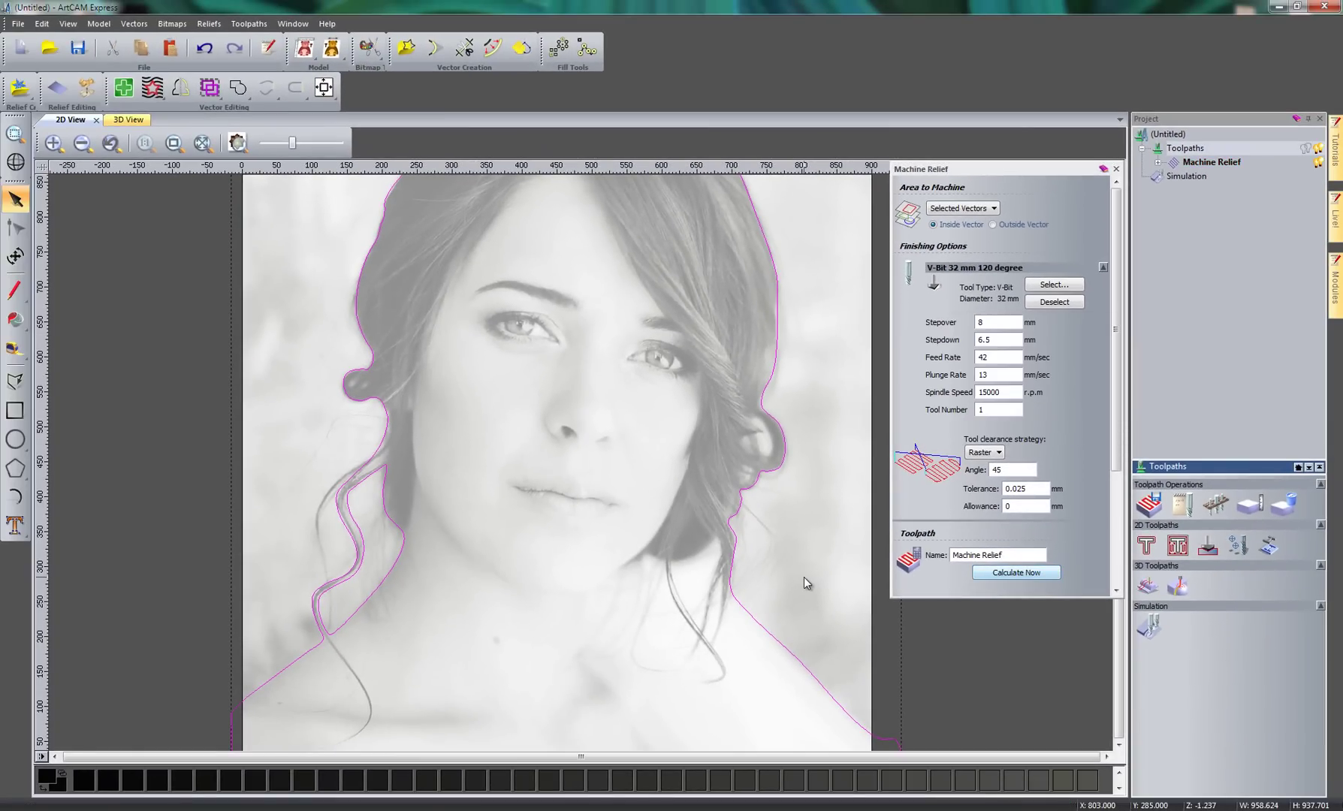
left_click(1117, 169)
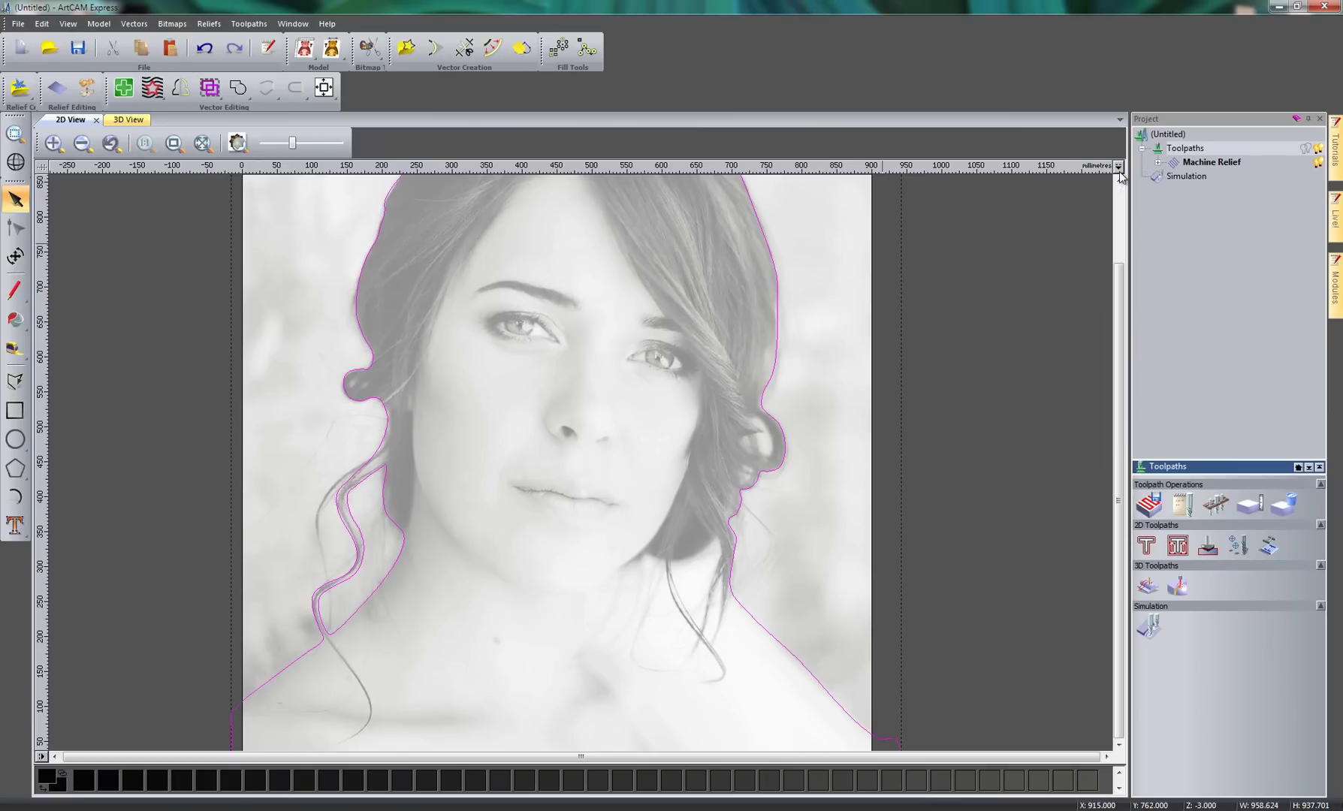
Reset the simulation in the 3D view and simulate all toolpaths again
left_click(126, 120)
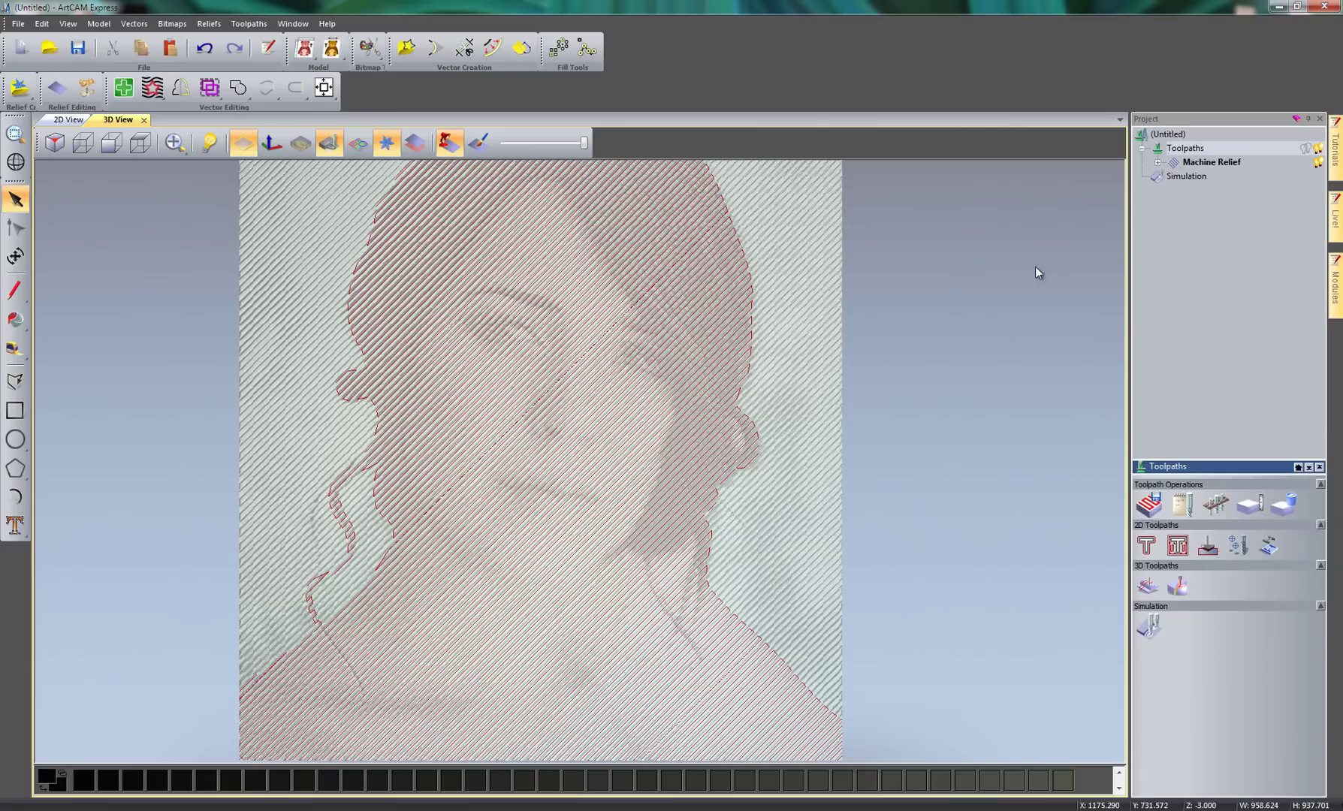
right_click(1181, 176)
left_click(1199, 211)
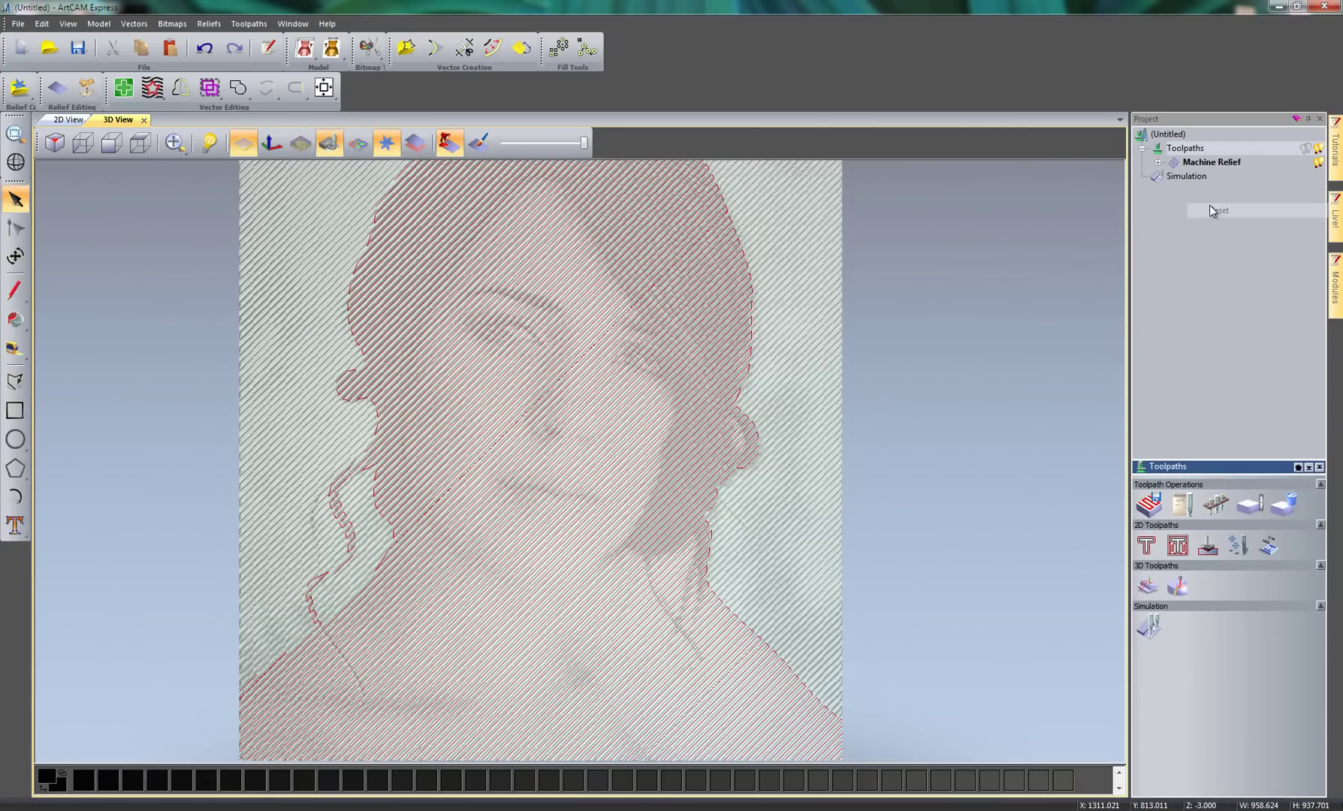
right_click(1195, 184)
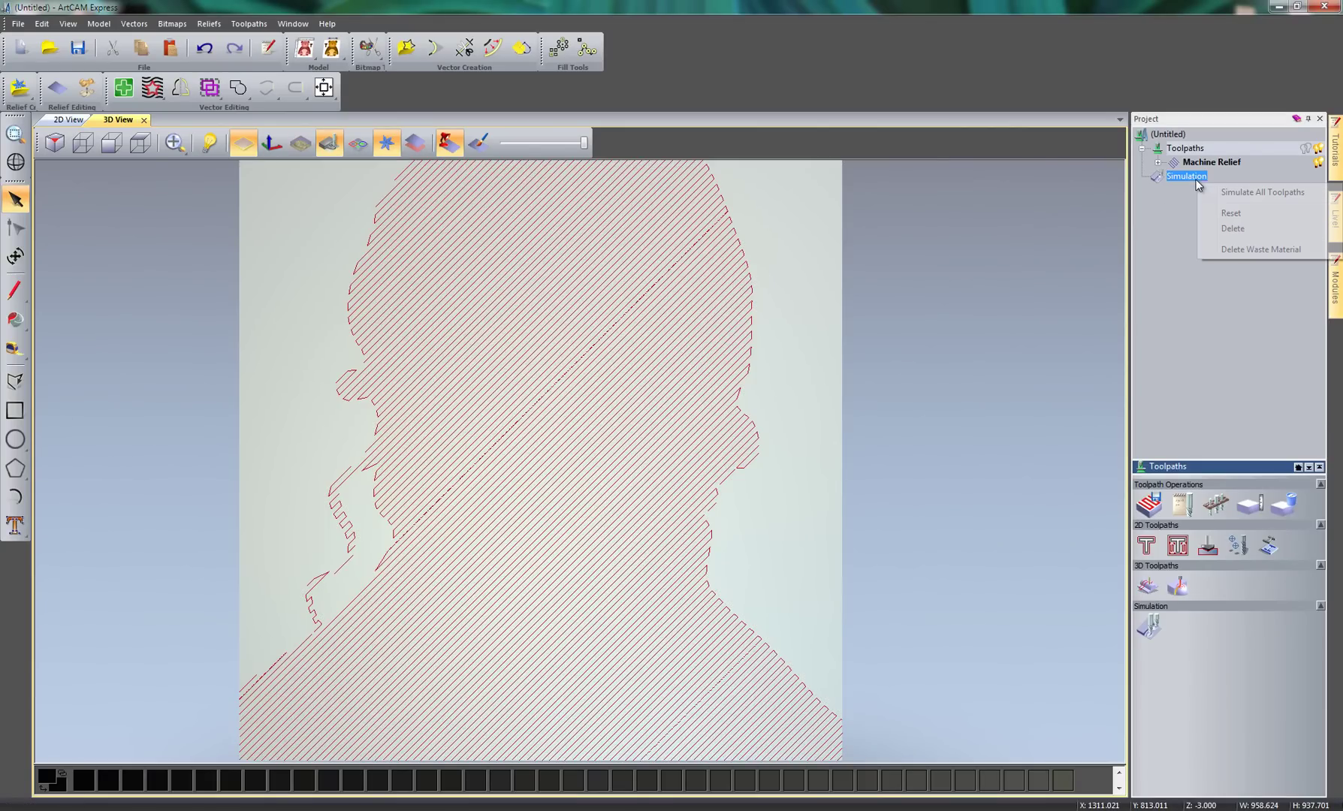
left_click(1198, 194)
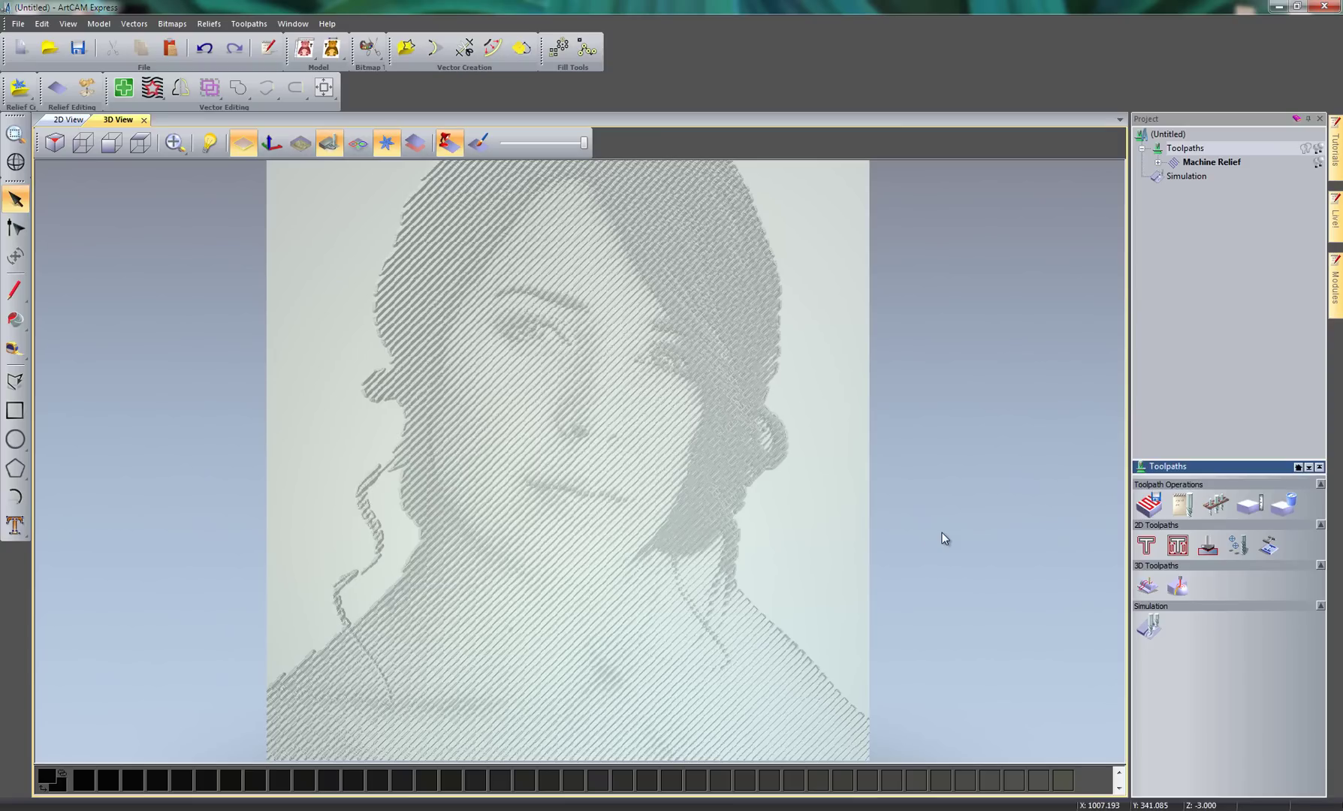
Draw a rectangle about 912 by 890 mm around the portrait in the 2D view, leaving a strip uncovered below
left_click(69, 119)
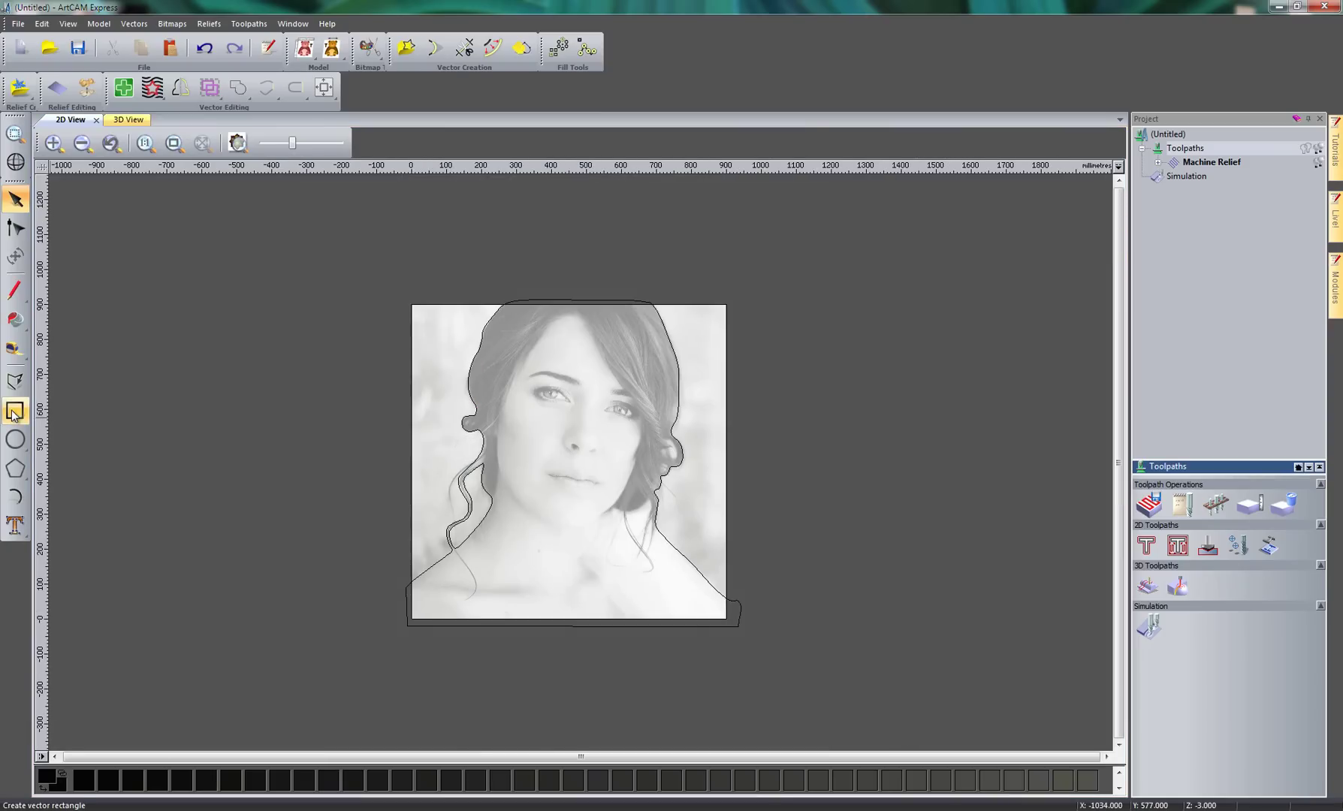
left_click(14, 410)
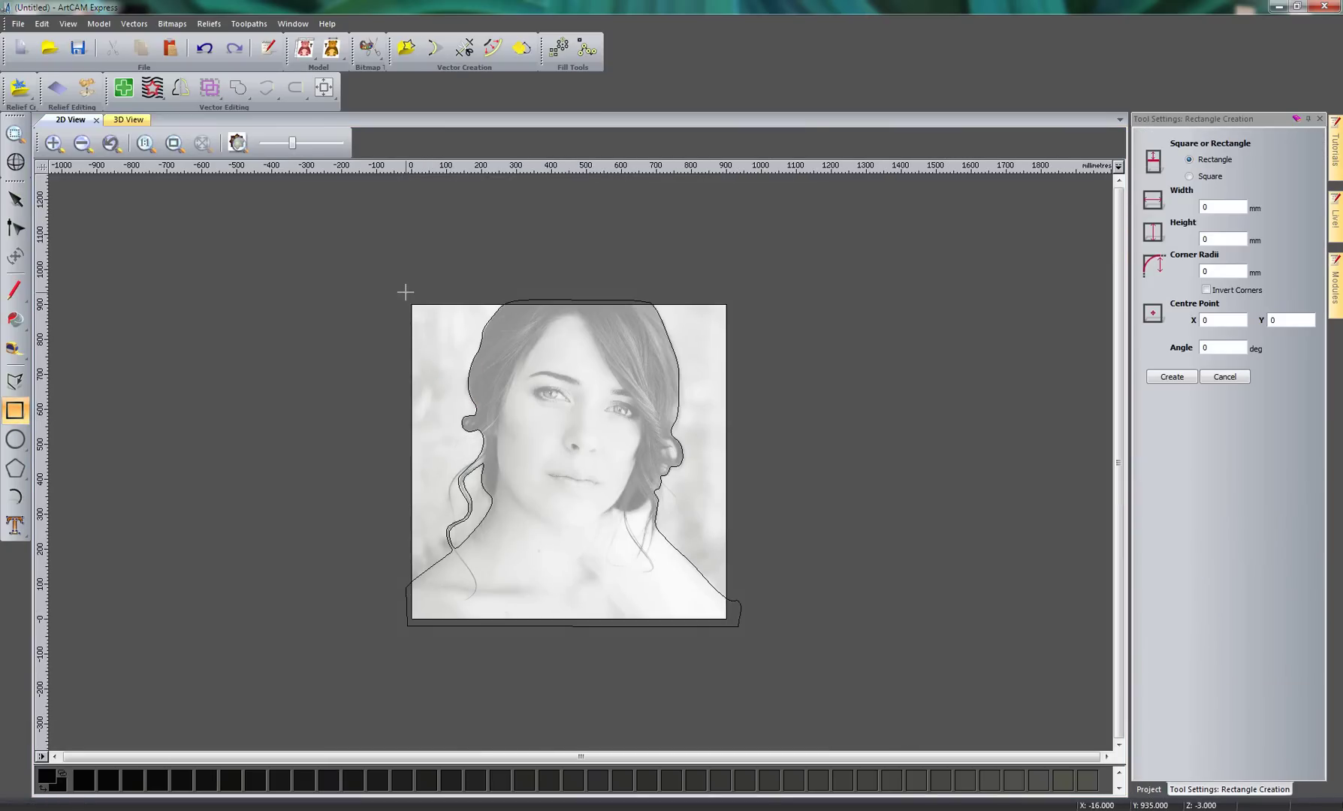
left_click_drag(412, 297, 729, 605)
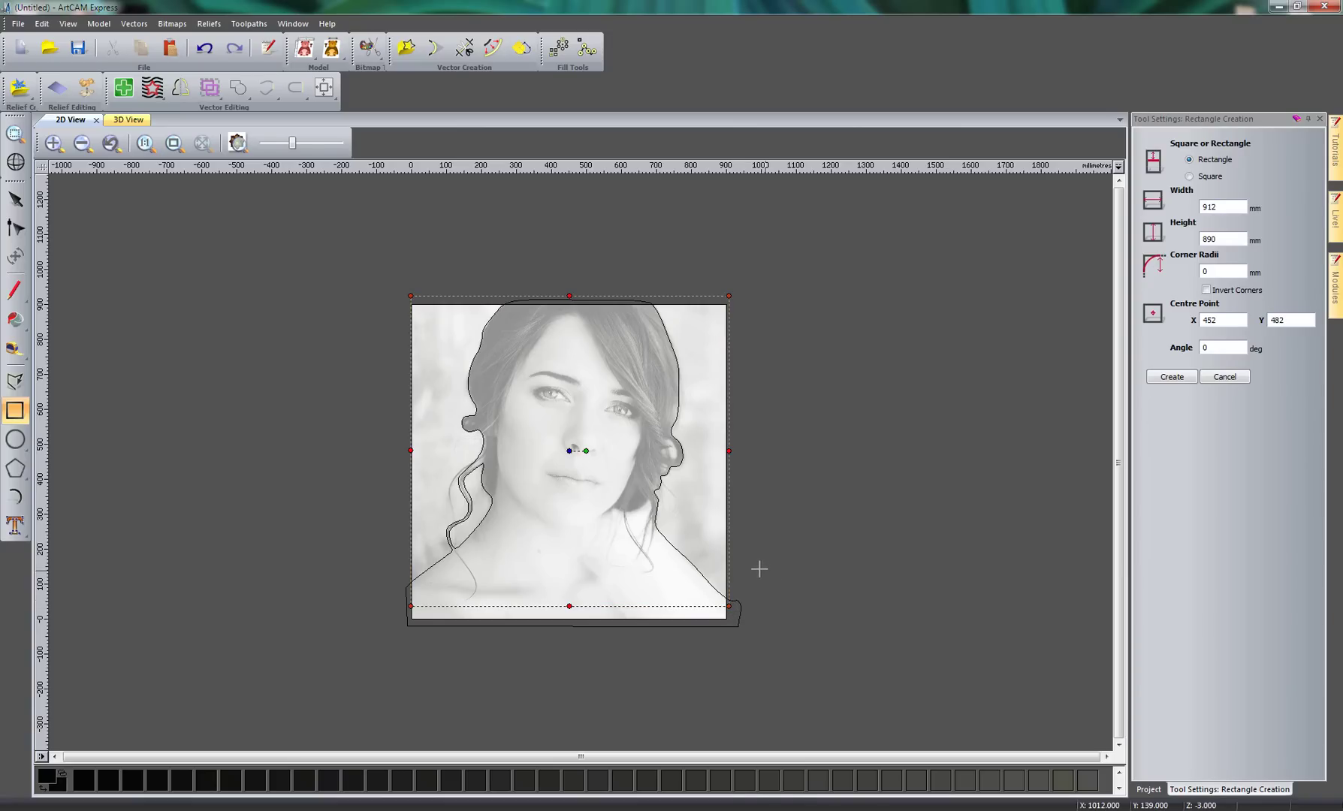
key("Escape")
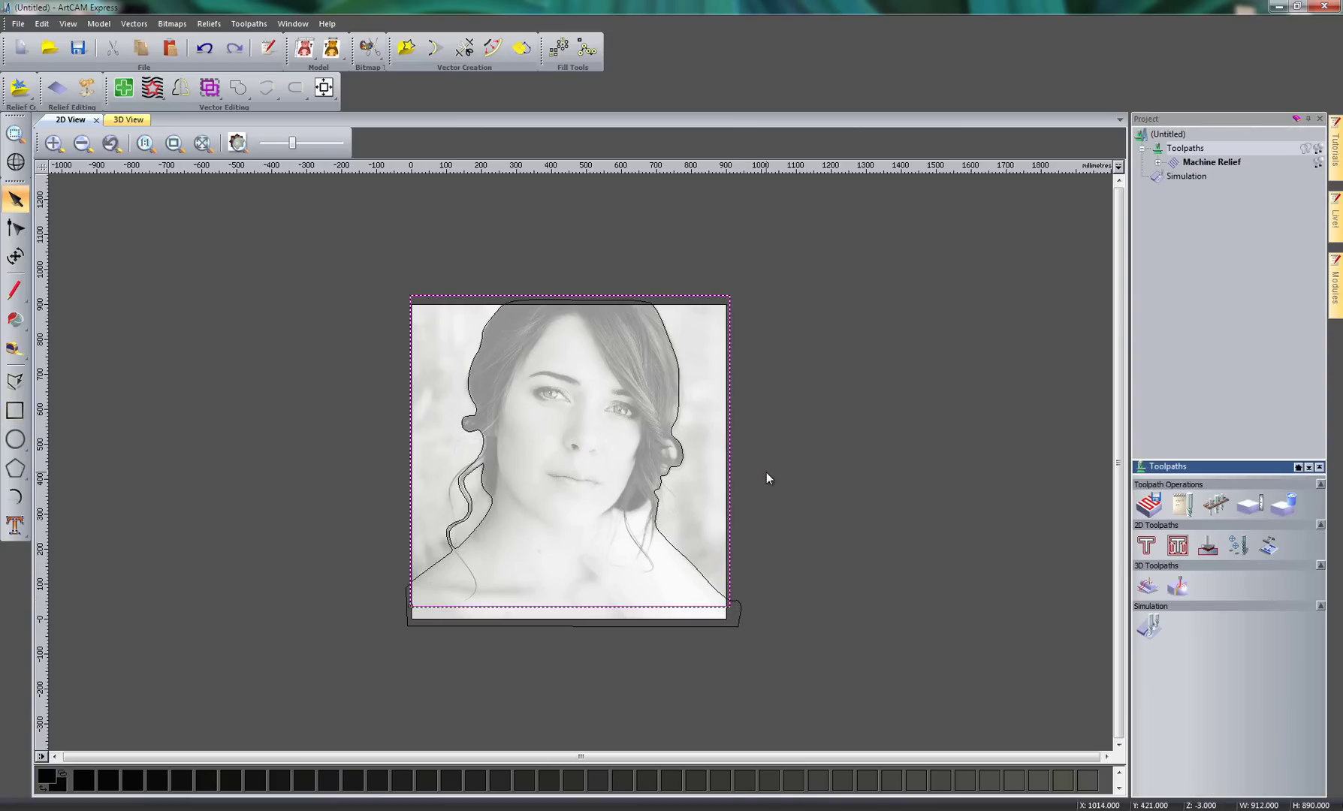
Trim off the silhouette parts outside the rectangle and the rectangle's lower edge with Auto Join on
left_click(465, 47)
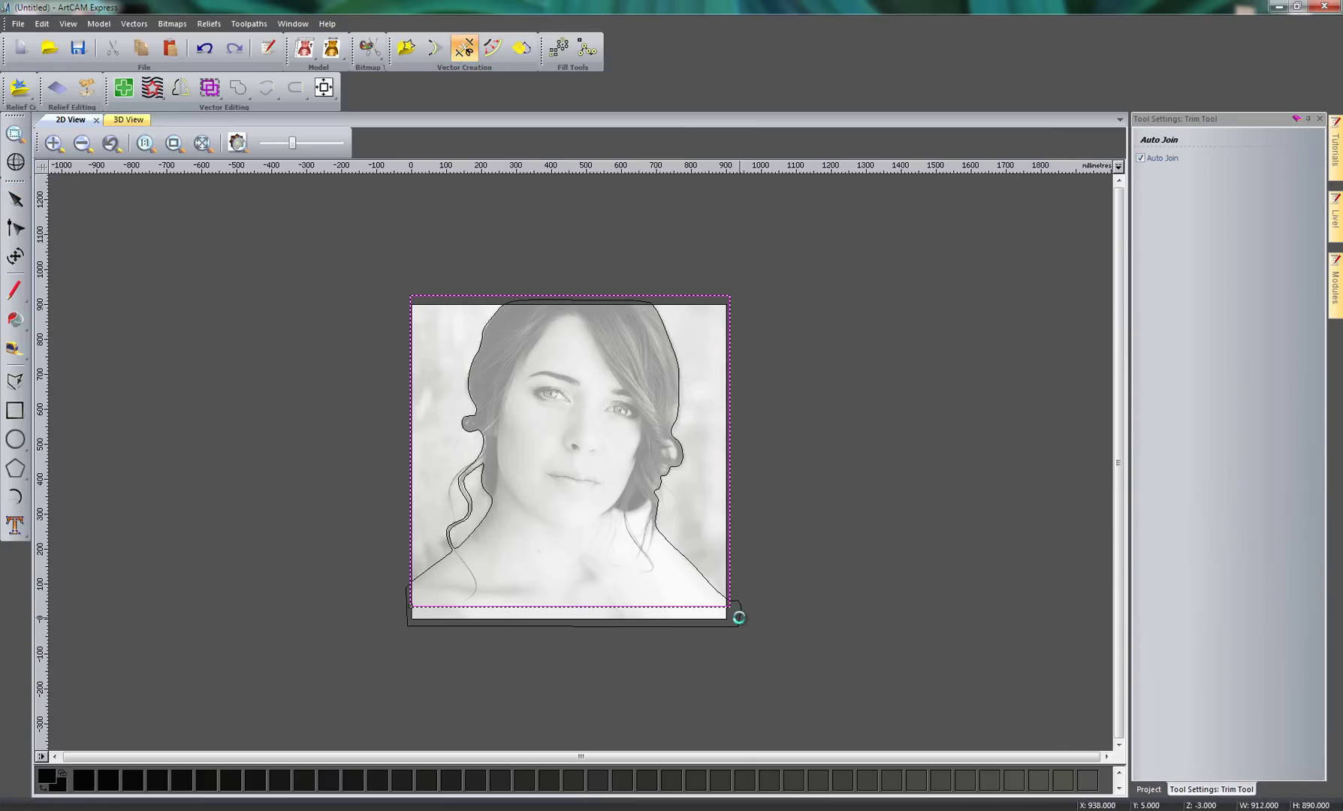
left_click(742, 614)
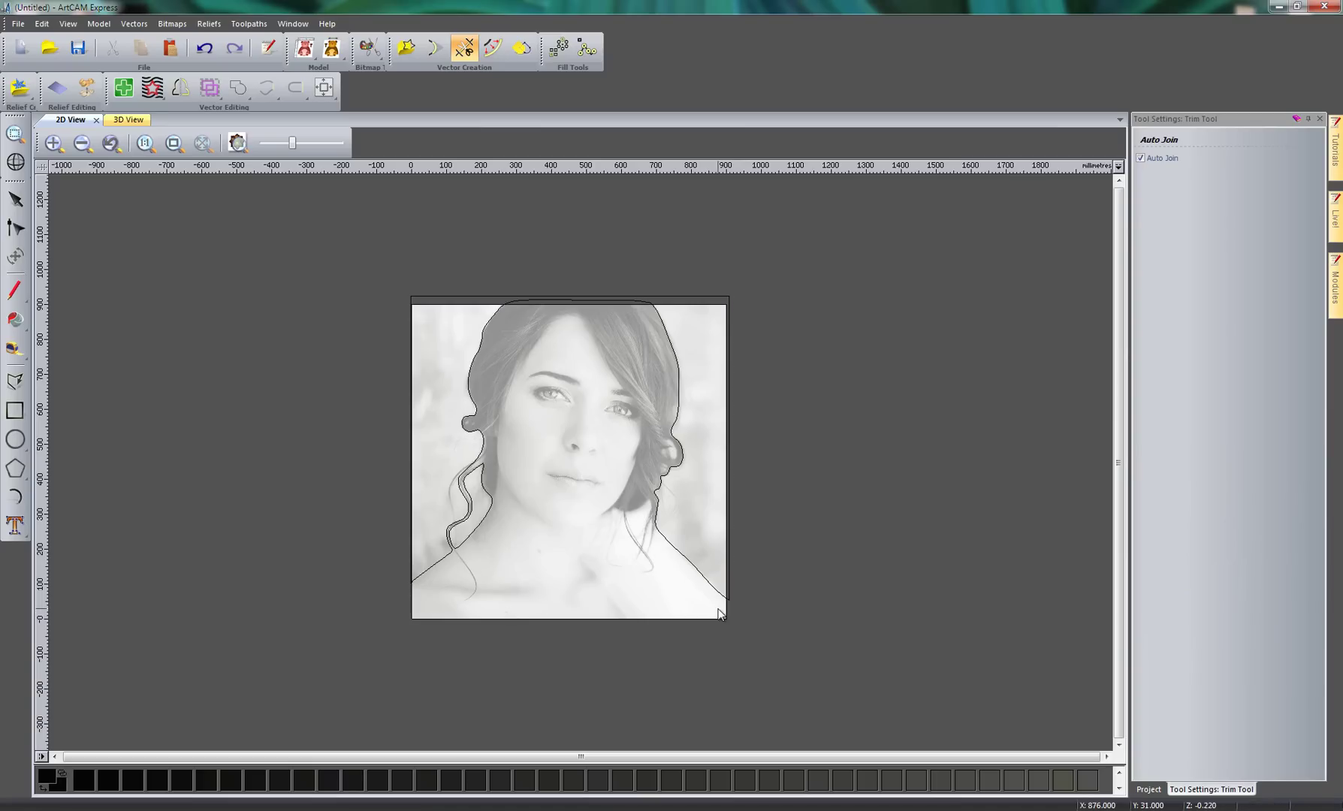
key("Escape")
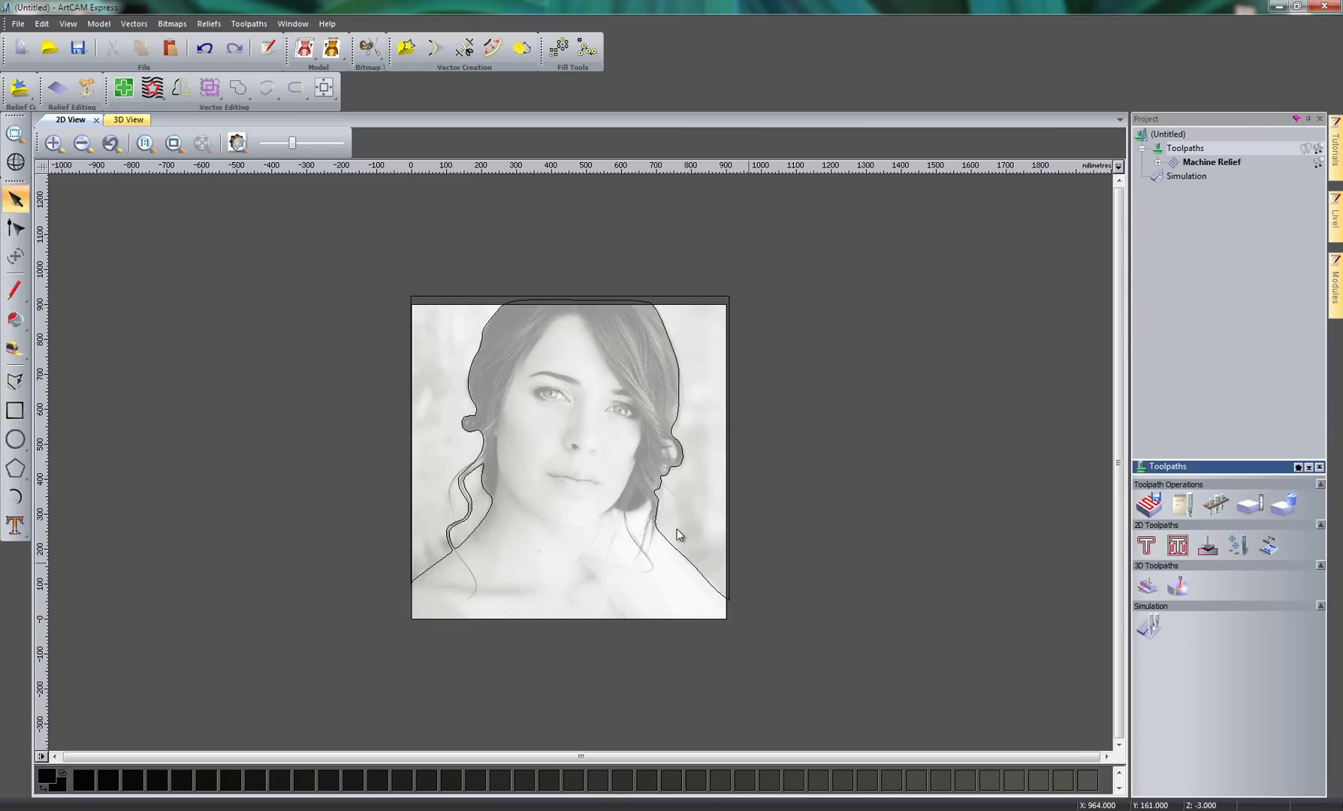
Display the vectors in the 3D view and select the trimmed outline around the woman along with the strand-gap vector
left_click(129, 120)
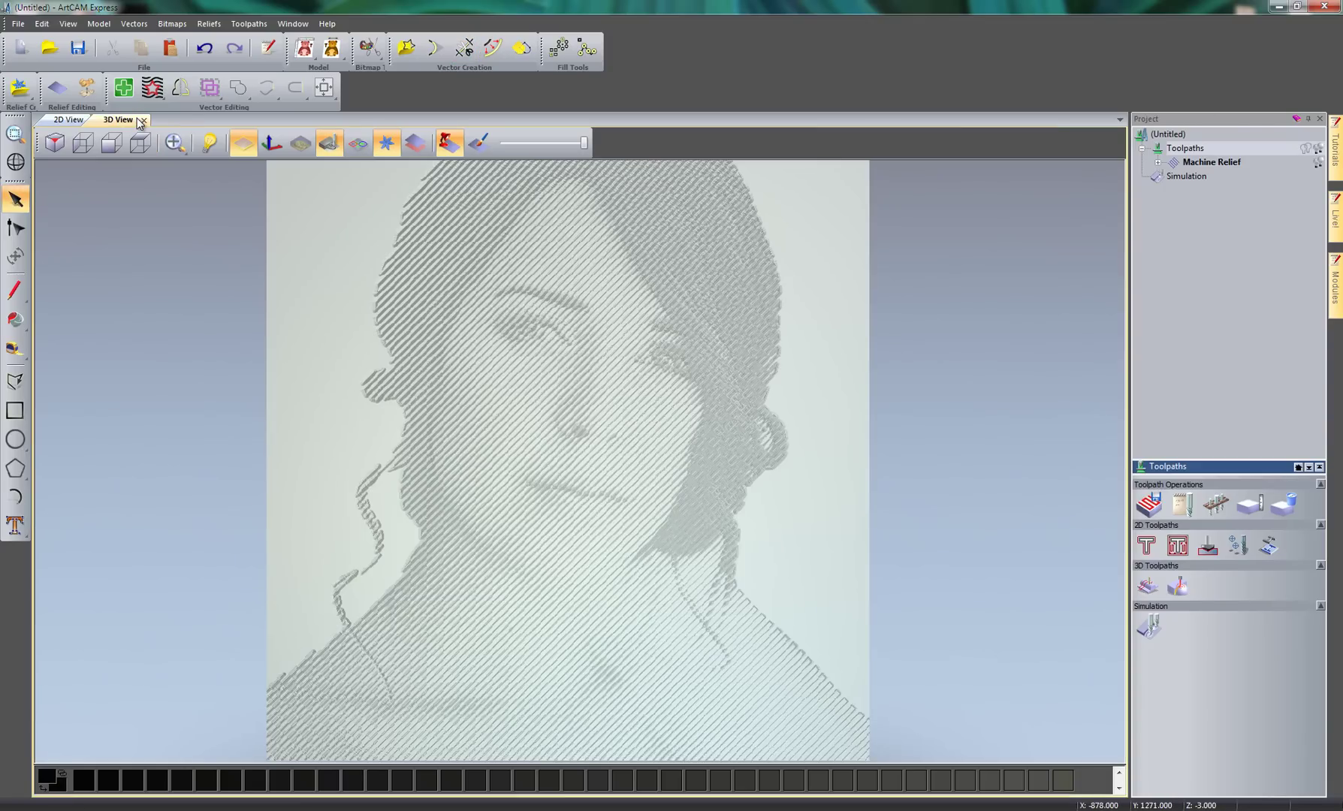
left_click(358, 145)
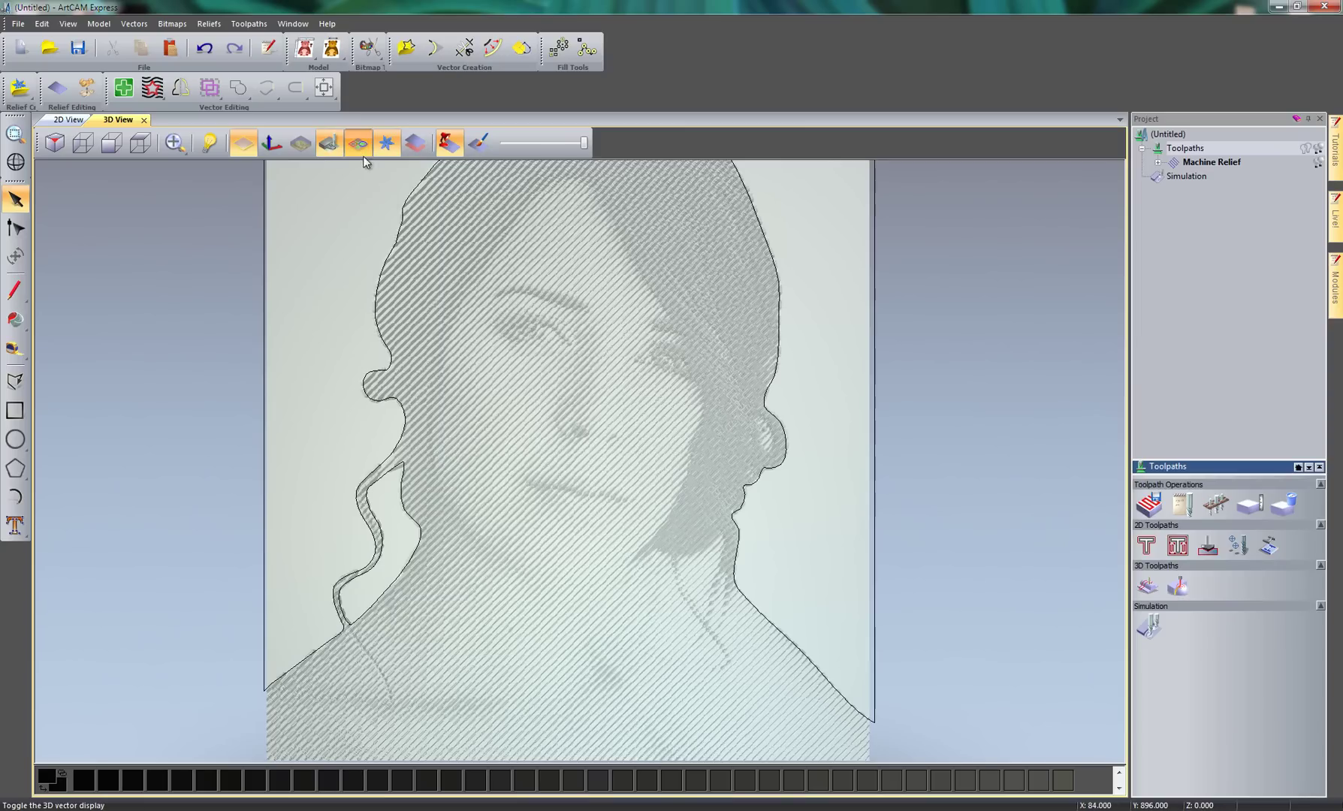
left_click(375, 271)
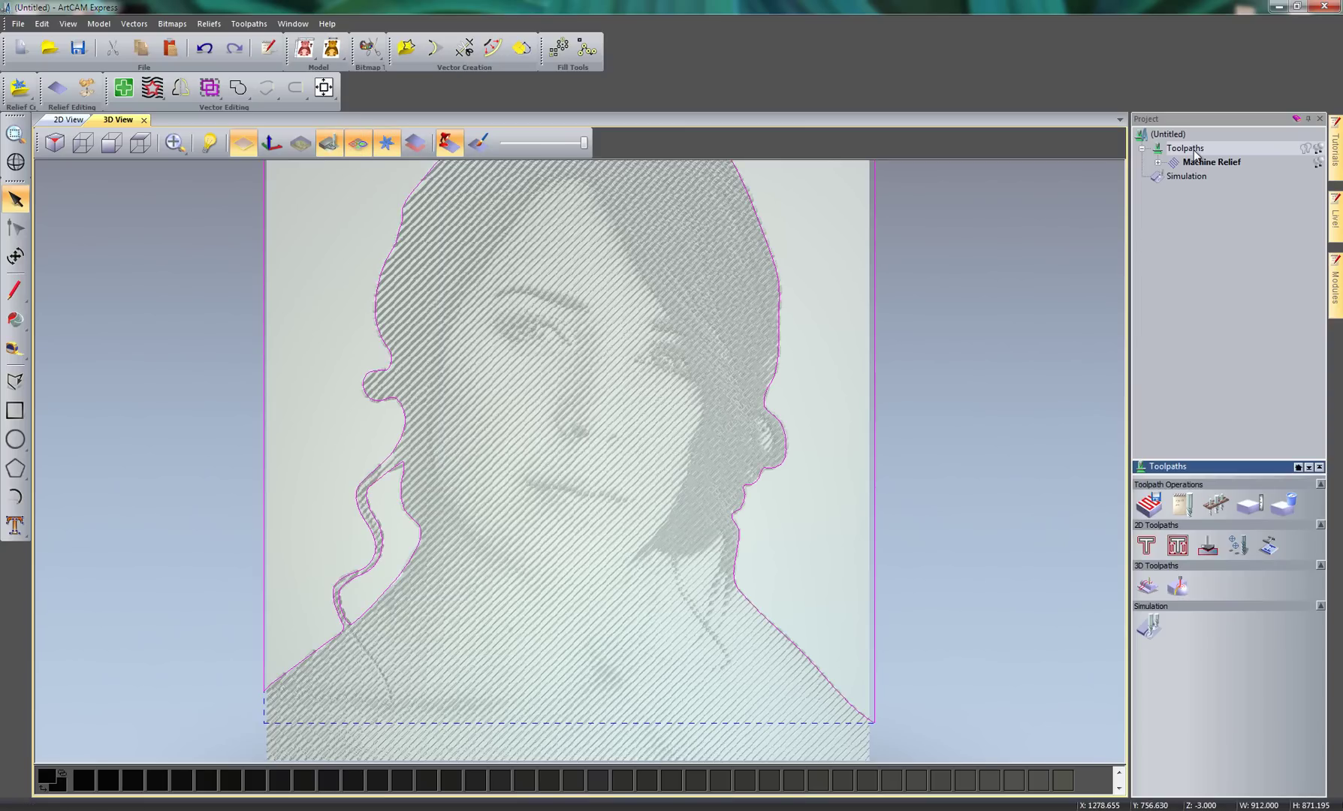
Start a new Machine Relief toolpath inside the selected vectors with the V-Bit 32 mm 120 degree as finishing tool
left_click(1147, 586)
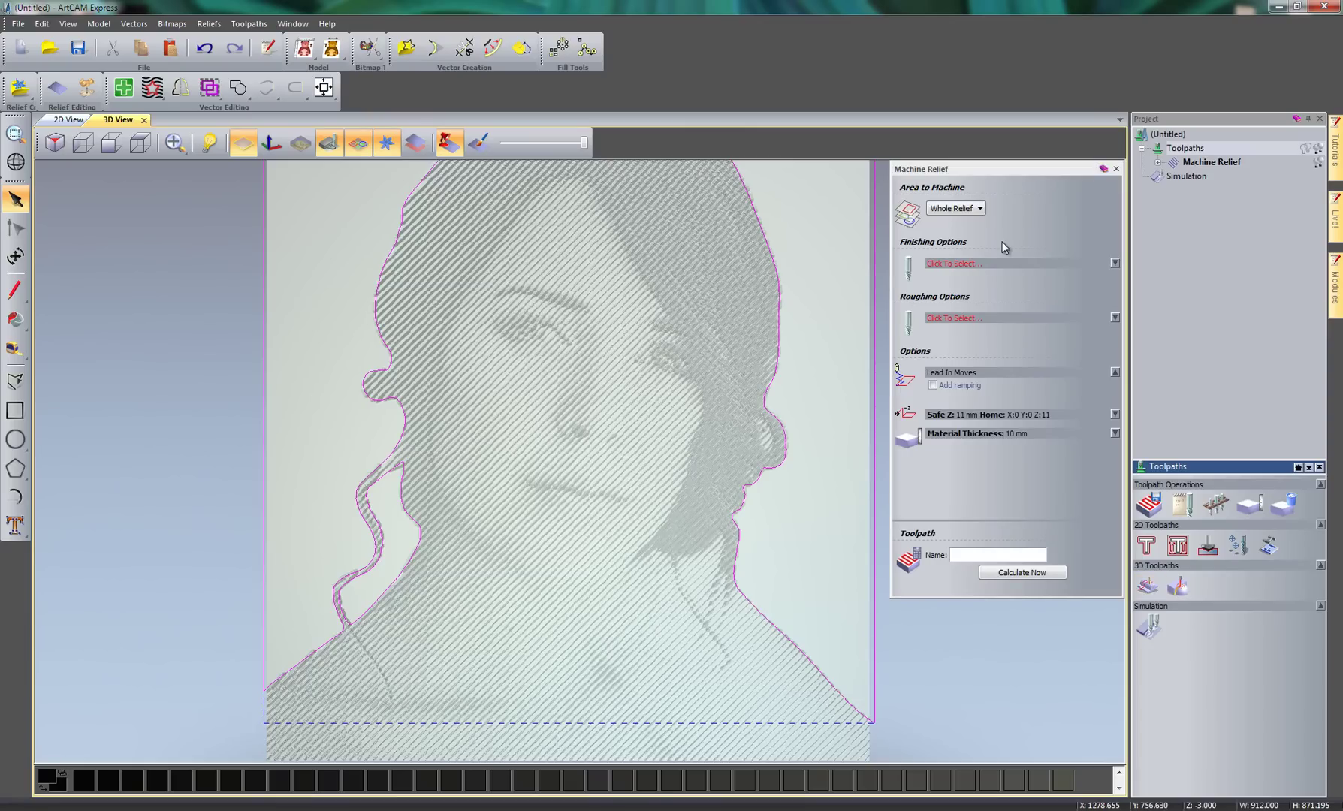
left_click(981, 209)
left_click(973, 254)
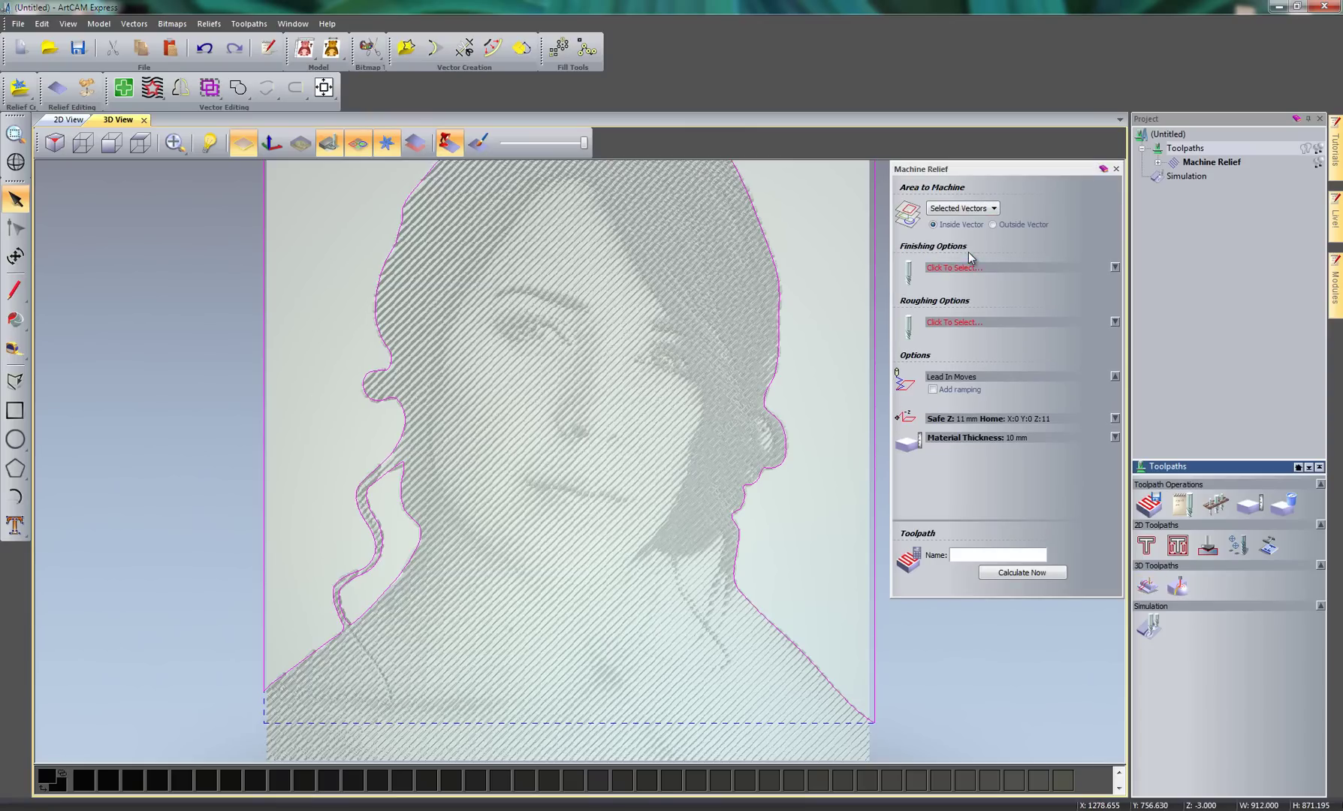
left_click(969, 269)
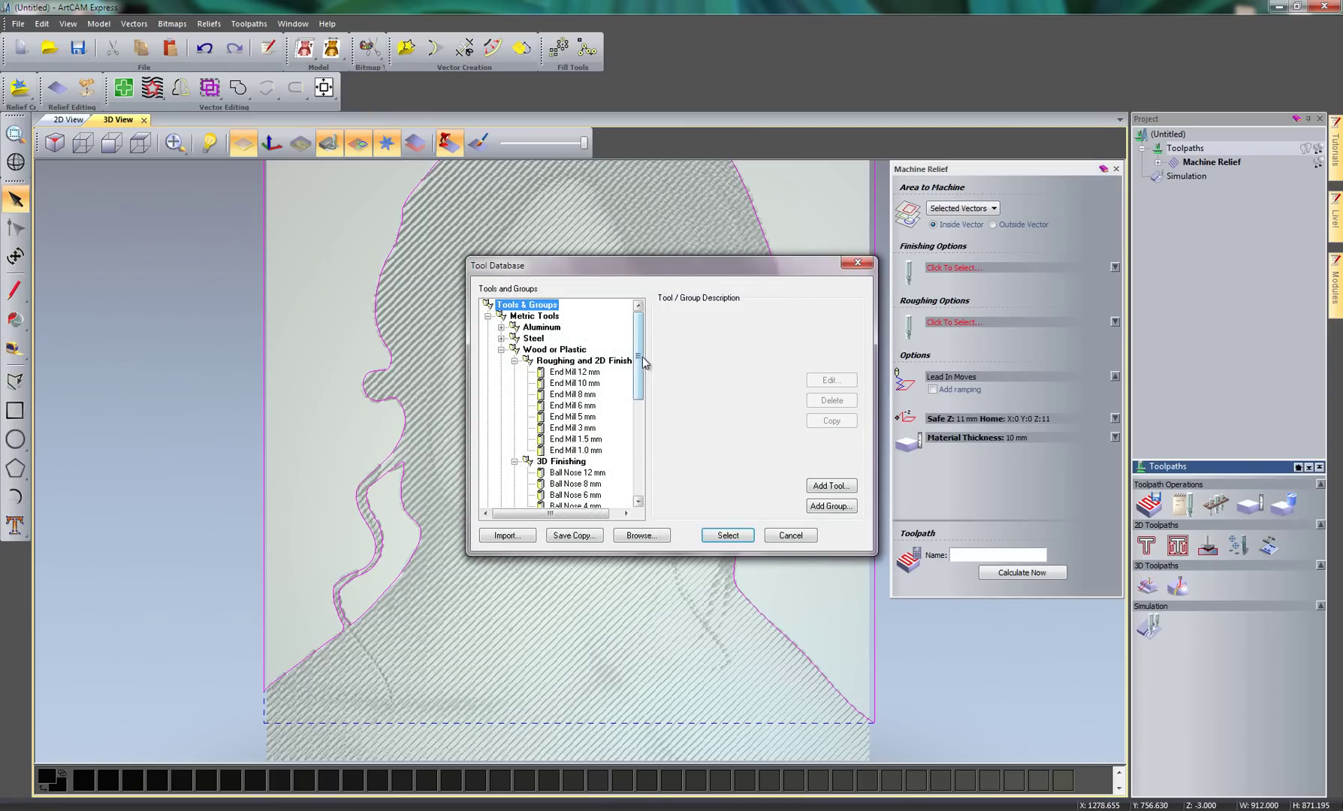
left_click_drag(643, 368, 640, 451)
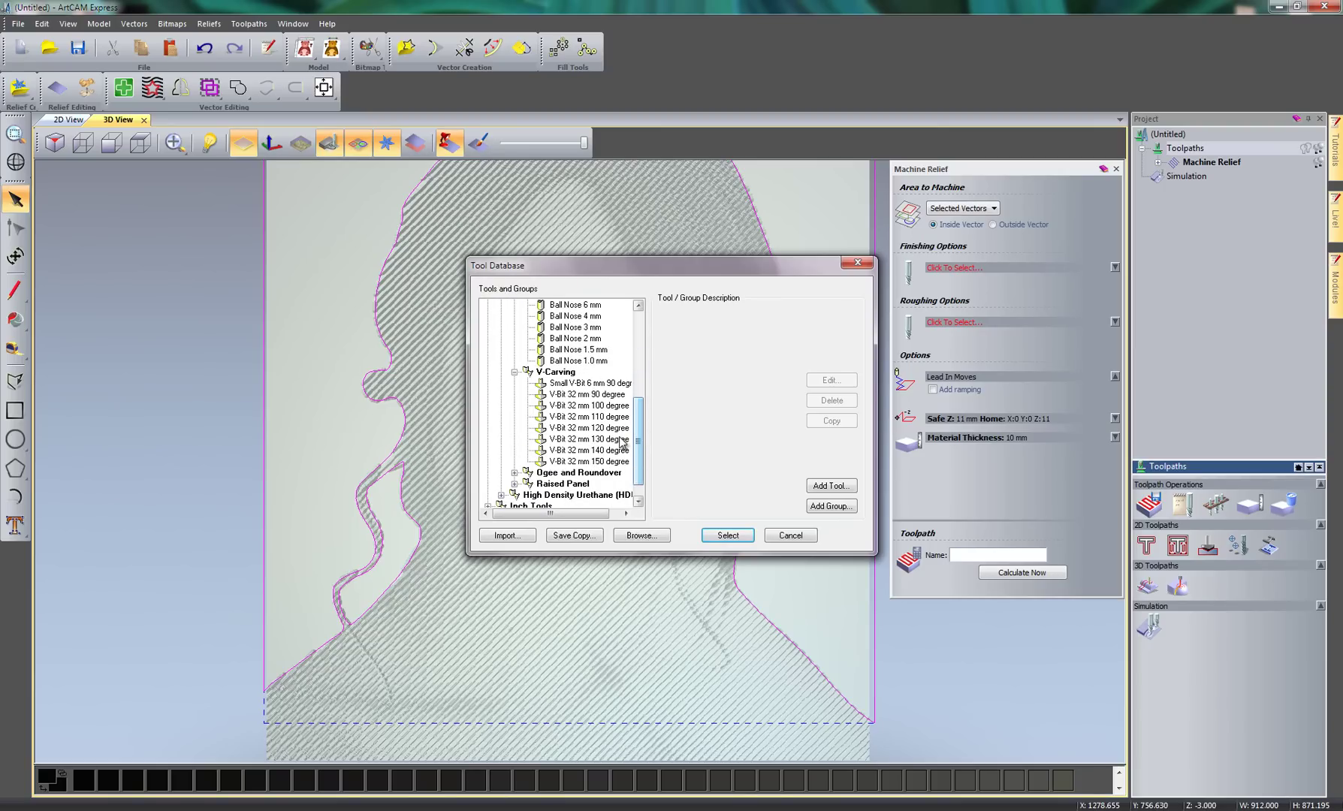
left_click(611, 429)
left_click(726, 534)
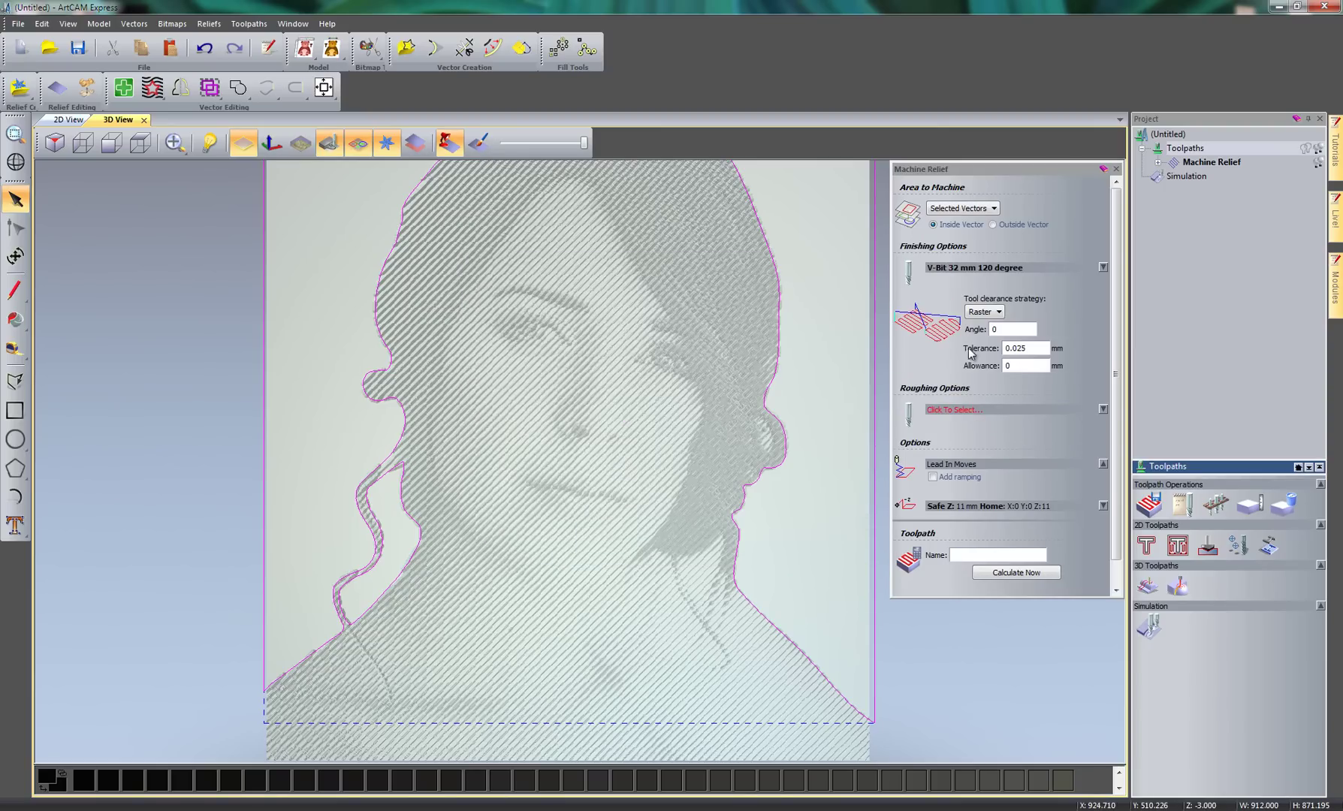
Set the background toolpath's raster angle to -60 and the V-bit stepover to 6 mm, and calculate the toolpath
double_click(1013, 331)
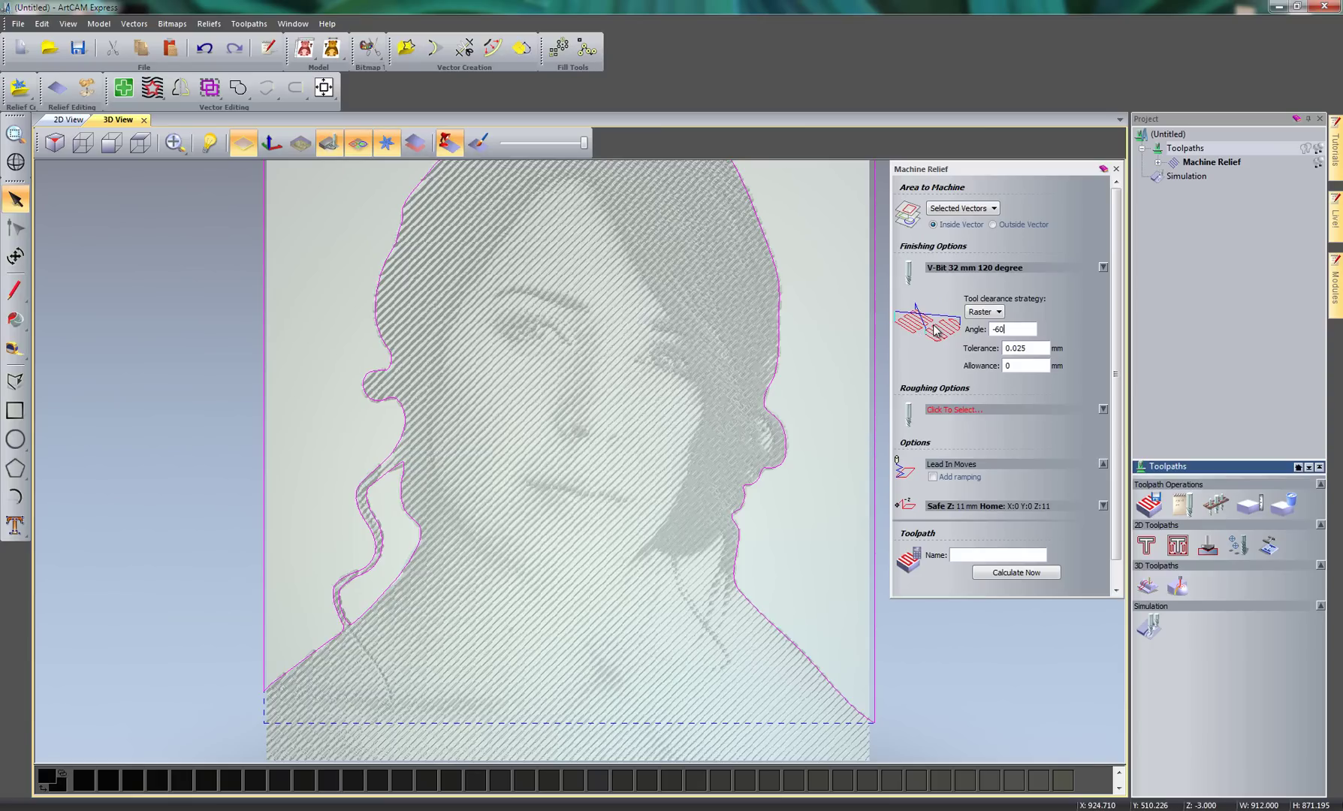
left_click(984, 269)
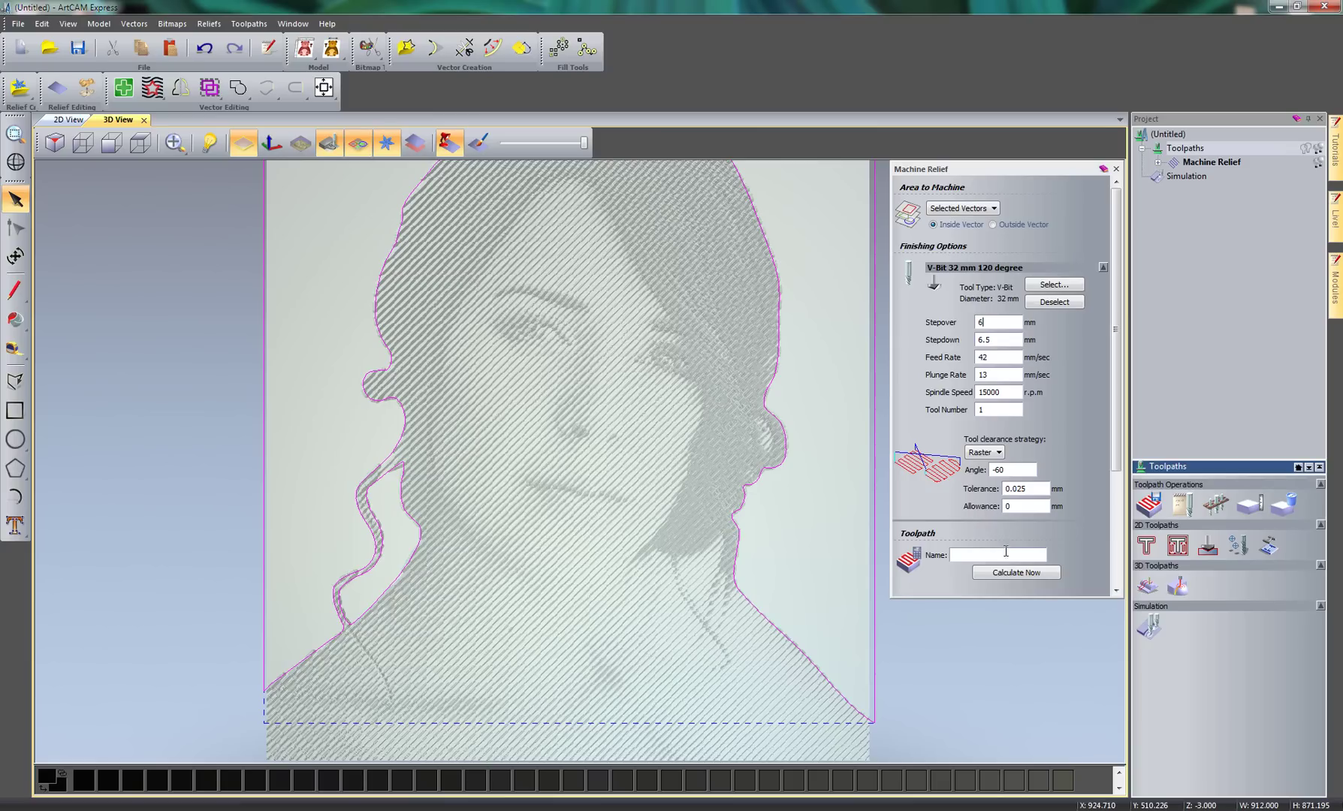
left_click(1020, 573)
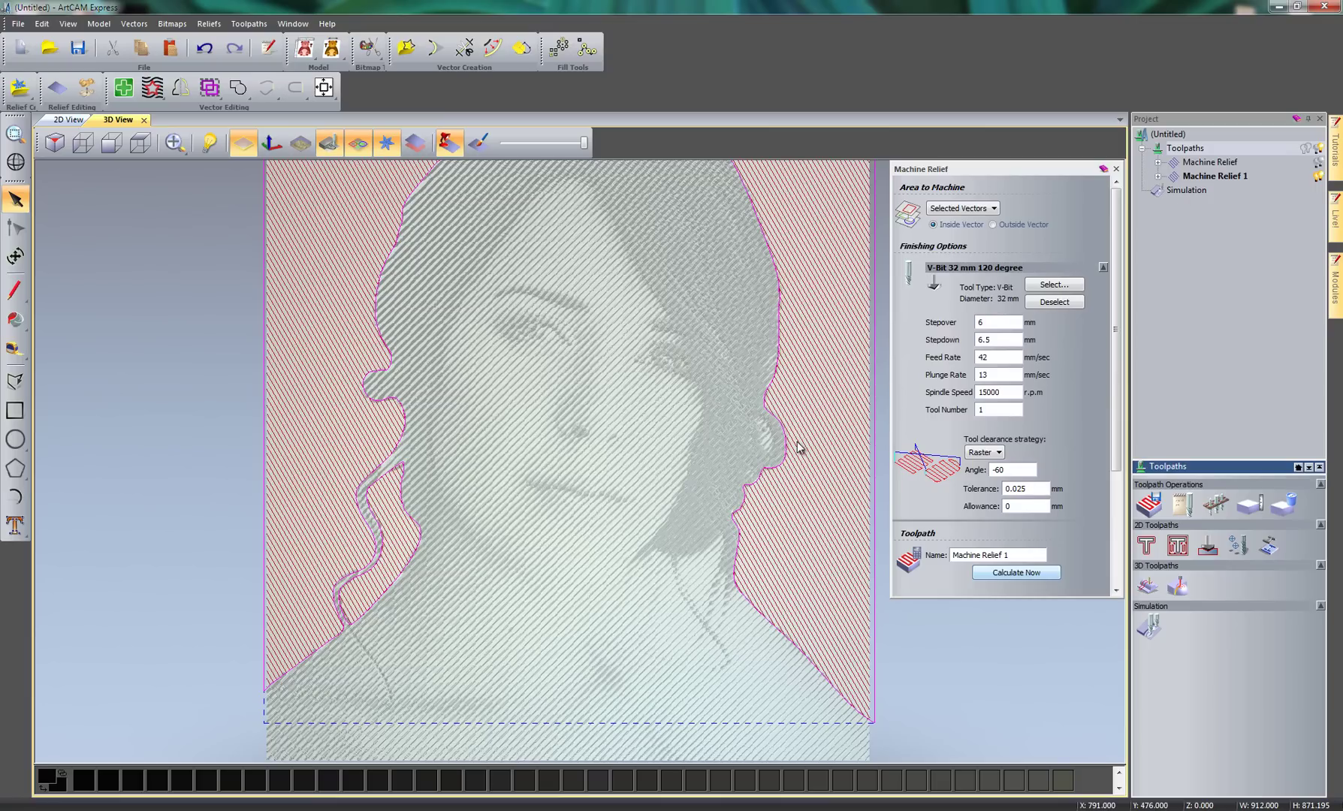
left_click(1117, 170)
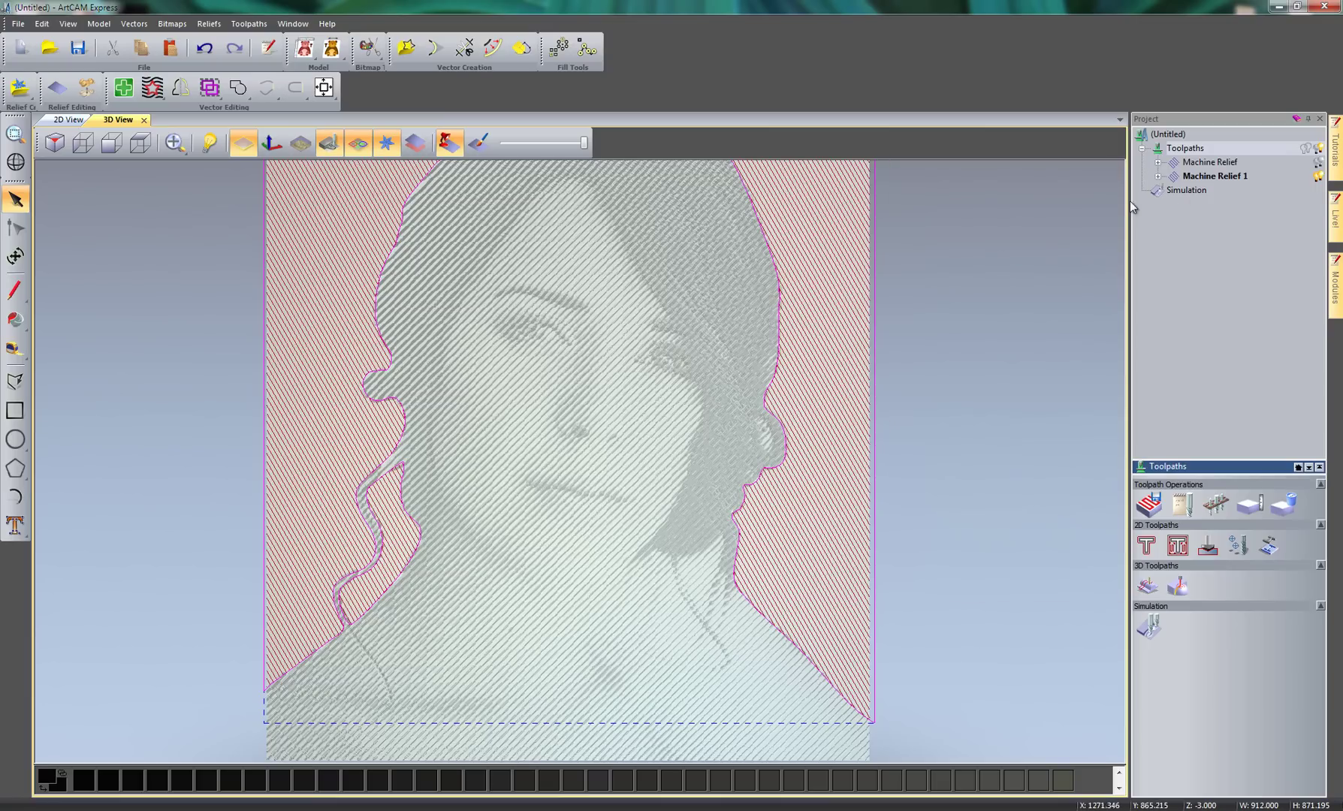
Simulate the Machine Relief 1 toolpath on the background around the woman
right_click(1211, 177)
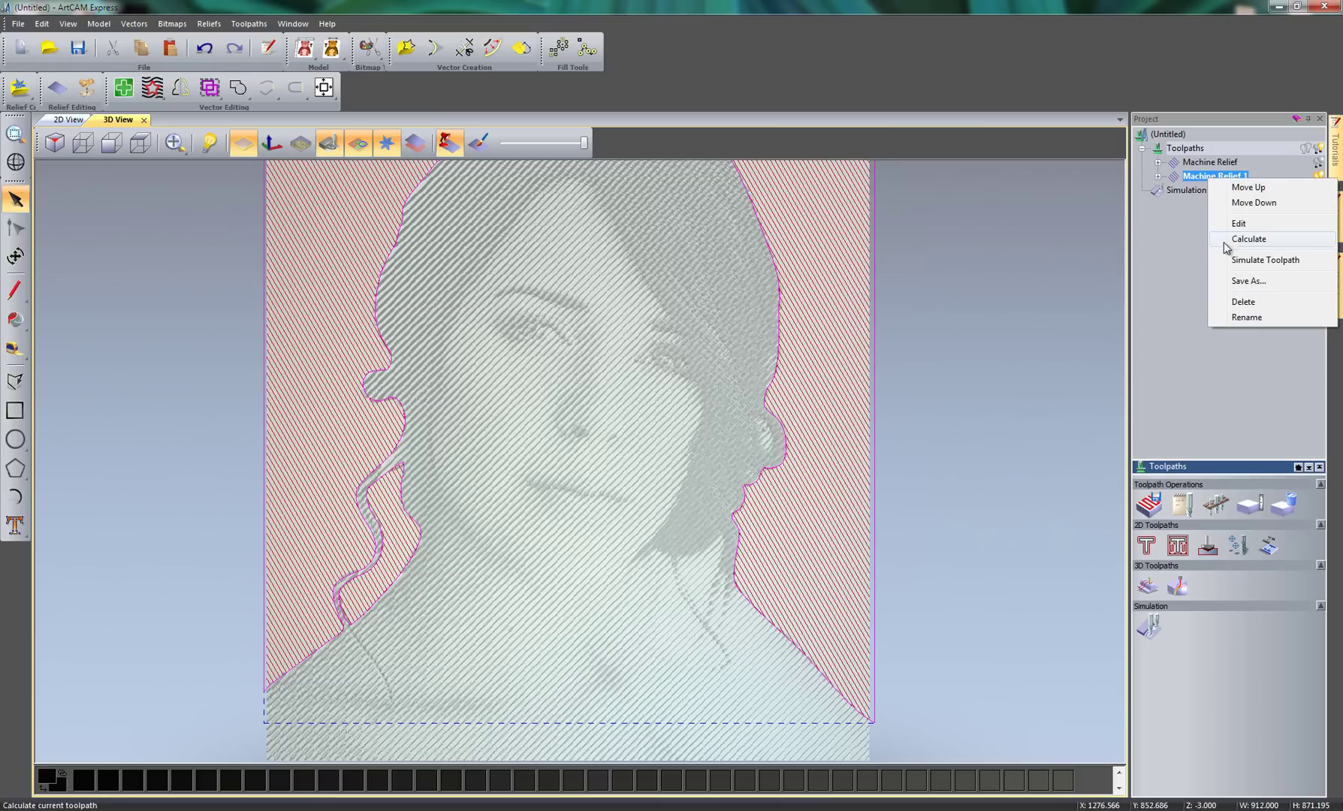
left_click(1244, 261)
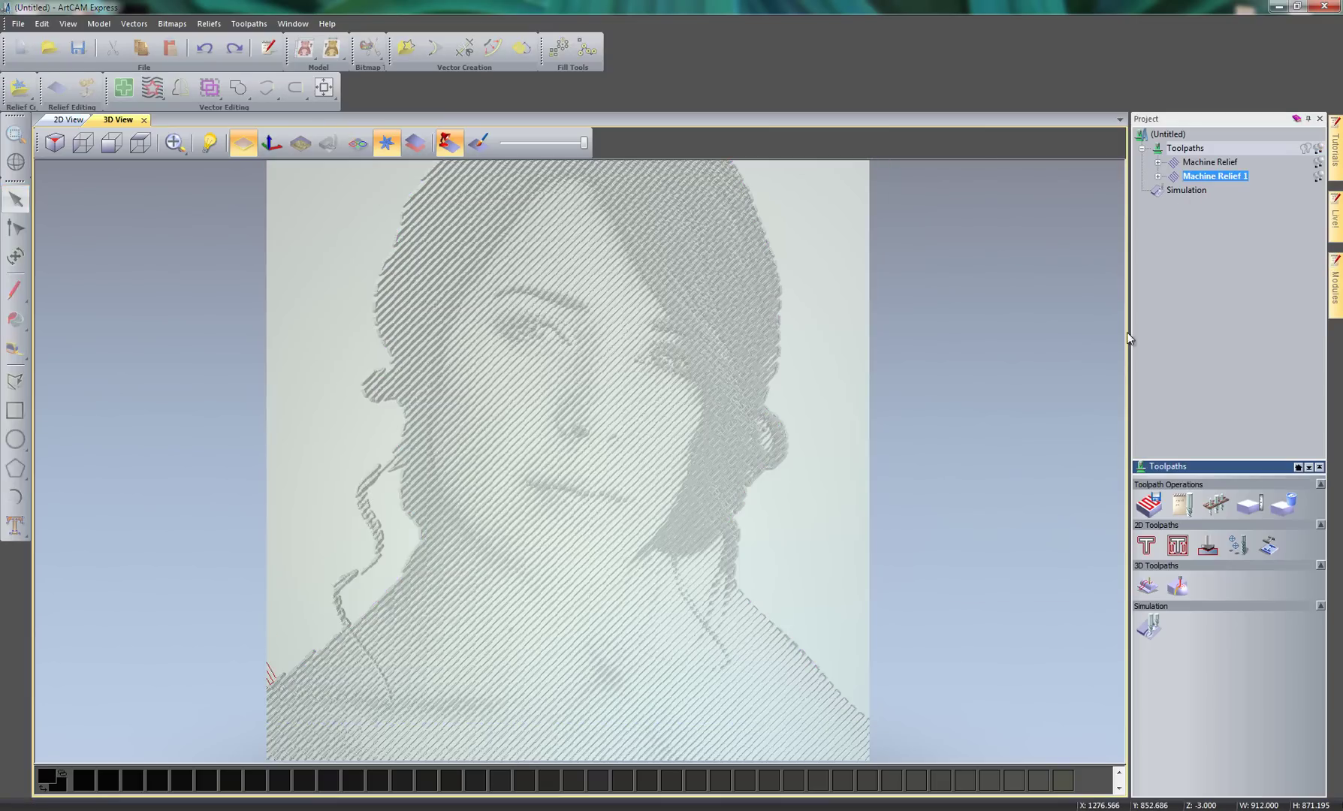